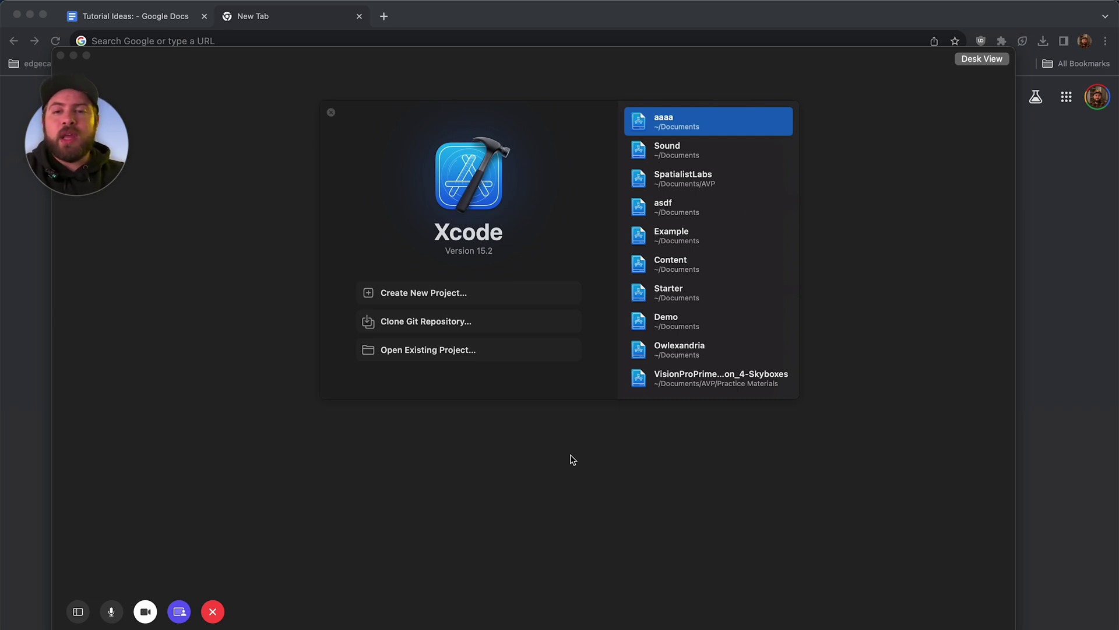
- Start a new Xcode project from the welcome window
click(487, 292)
- Create a visionOS app named Weather and save it in Documents
key(Return)
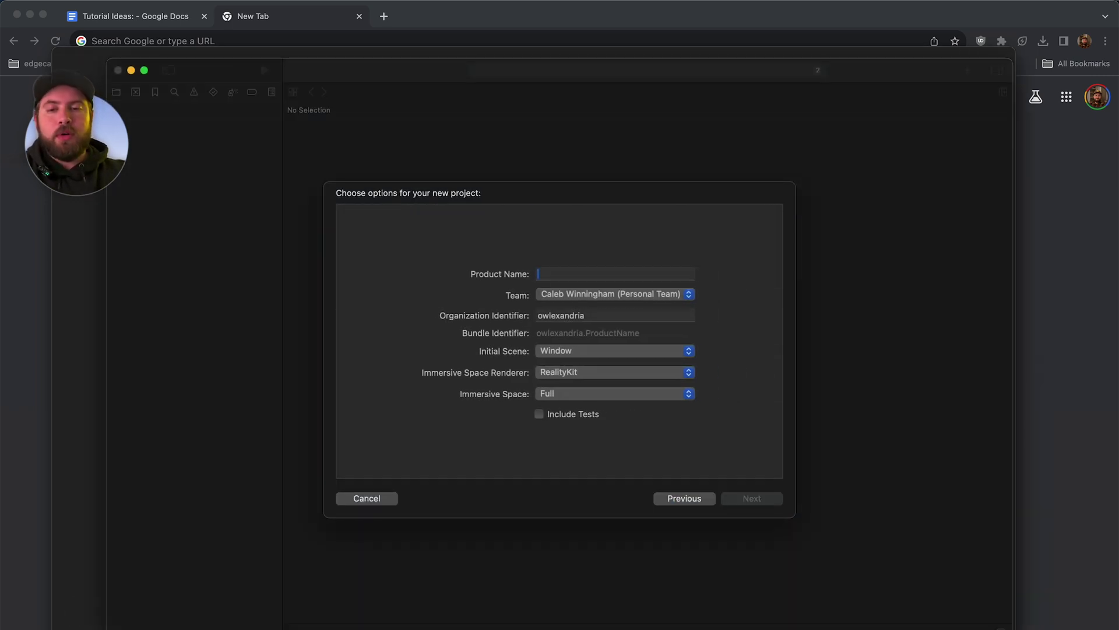
text(Weather)
key(Return)
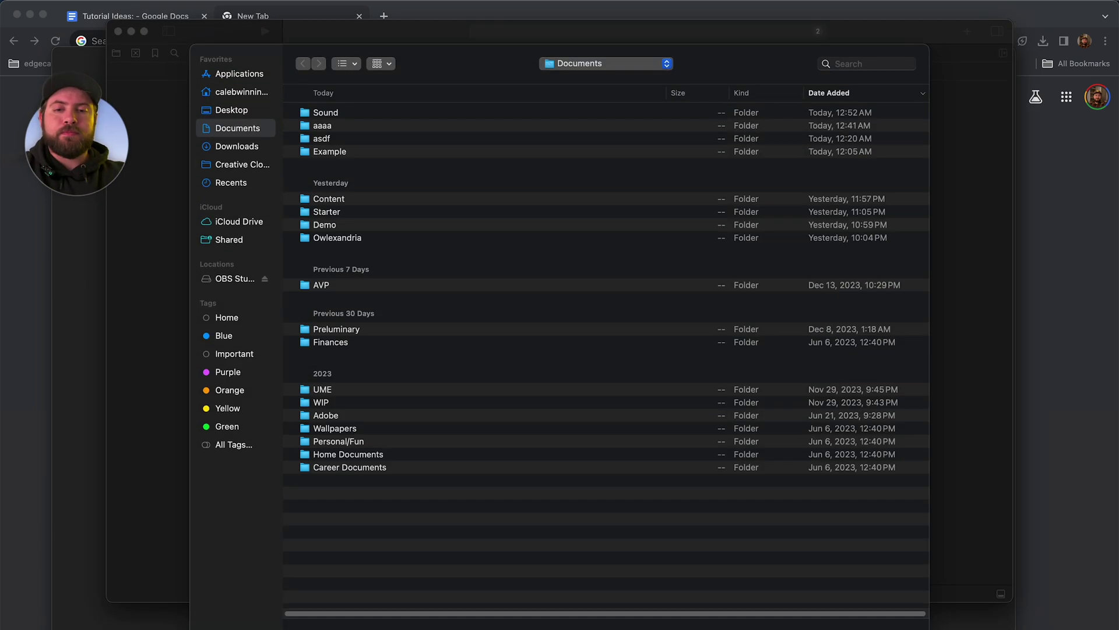
key(Return)
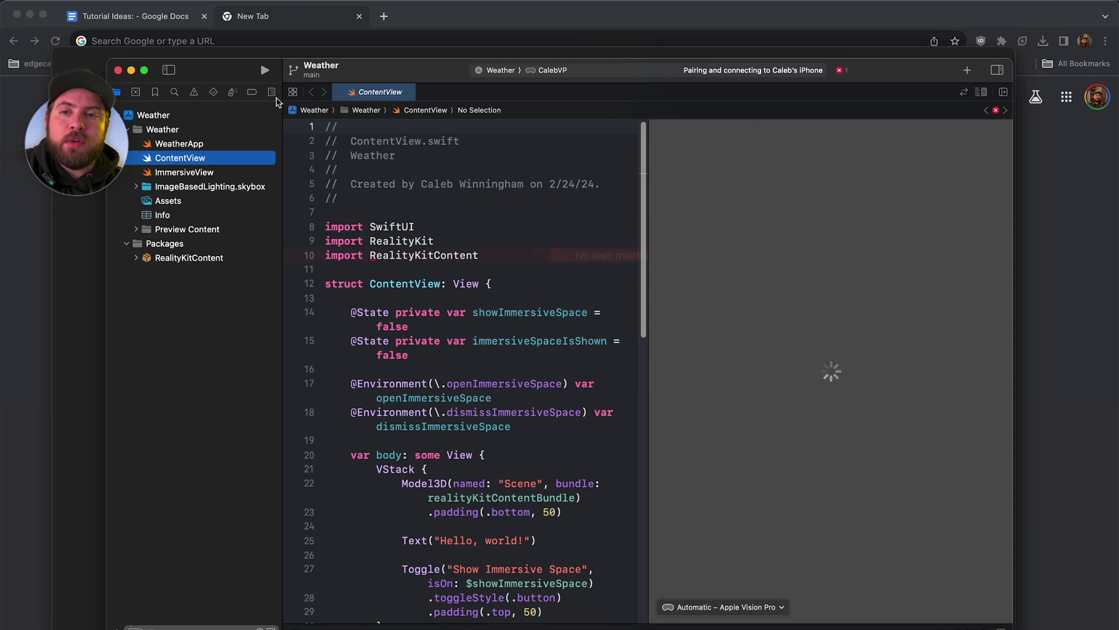
- Move the Xcode project window up and maximize it to fill the screen
drag(221, 73, 226, 35)
double_click(225, 35)
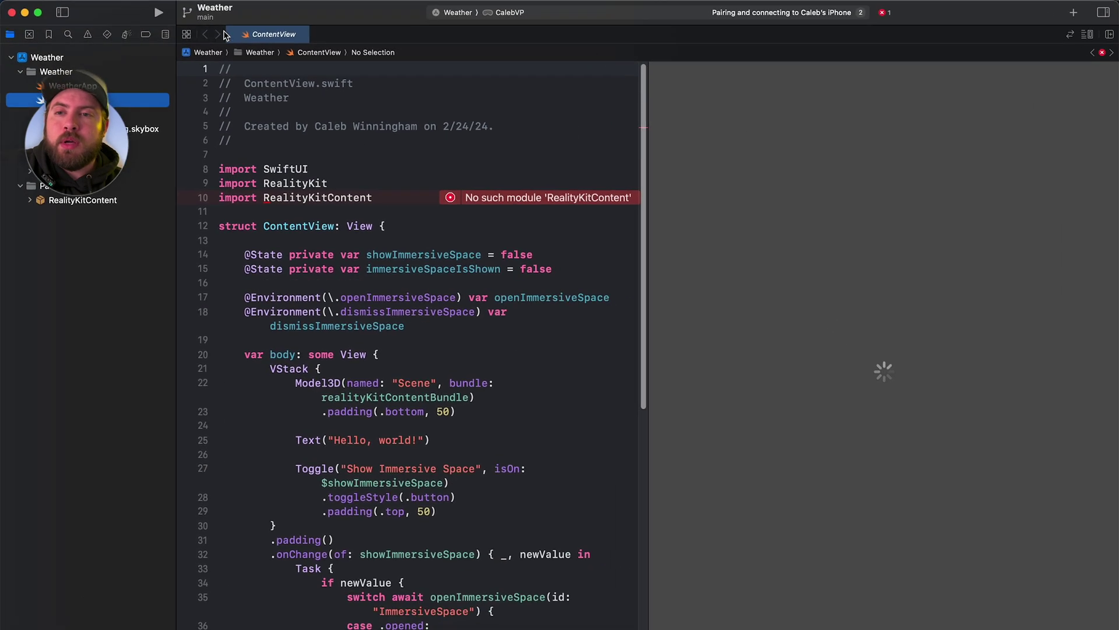
drag(56, 156, 82, 304)
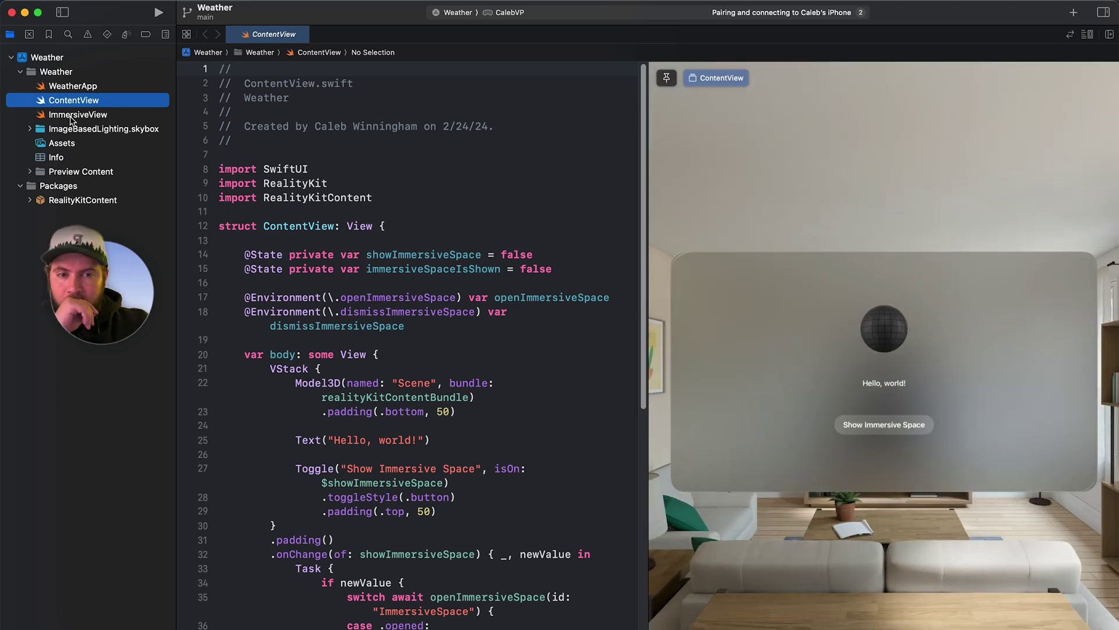
- Delete the ImageBasedLight and skybox code (lines 19–26) from ImmersiveView.swift, then expand RealityKitContent
click(77, 114)
scroll(289, 274, down, 2)
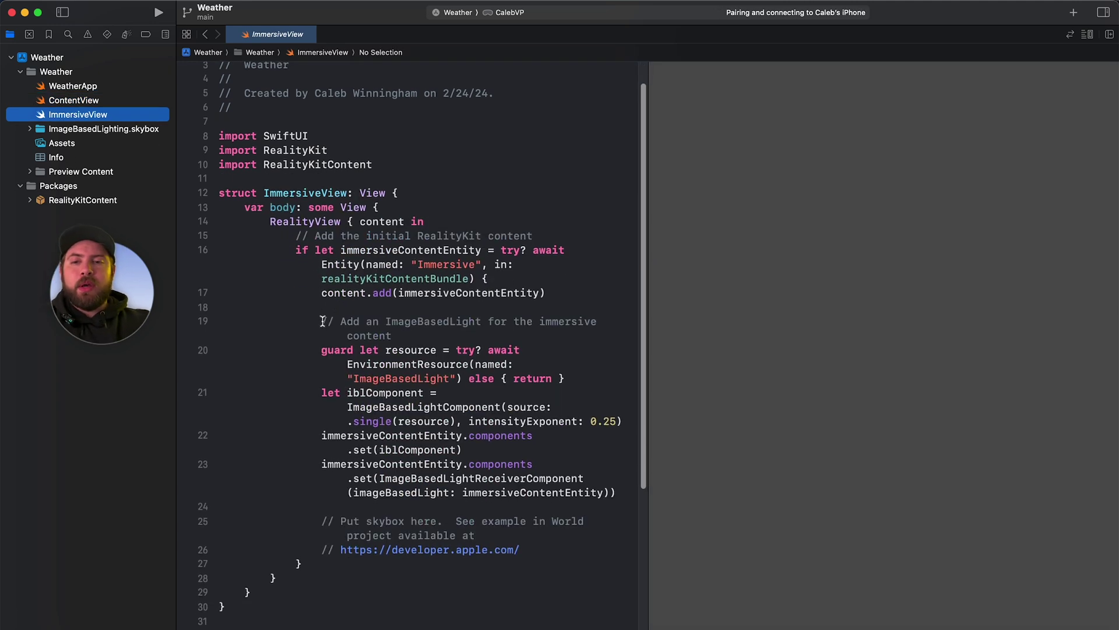
drag(322, 321, 522, 551)
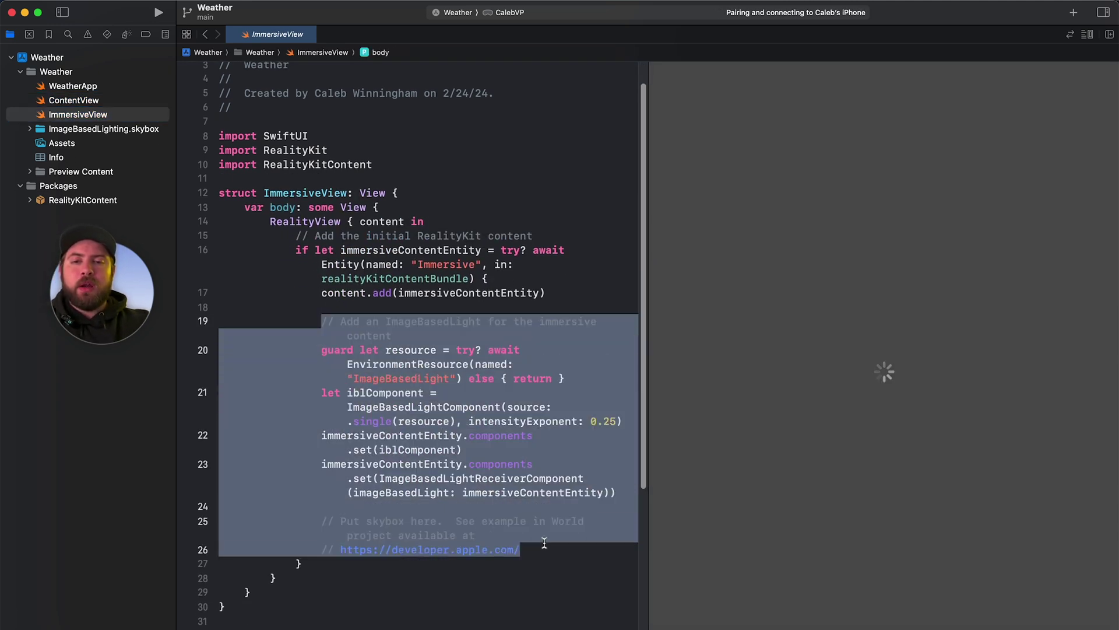
key(BackSpace)
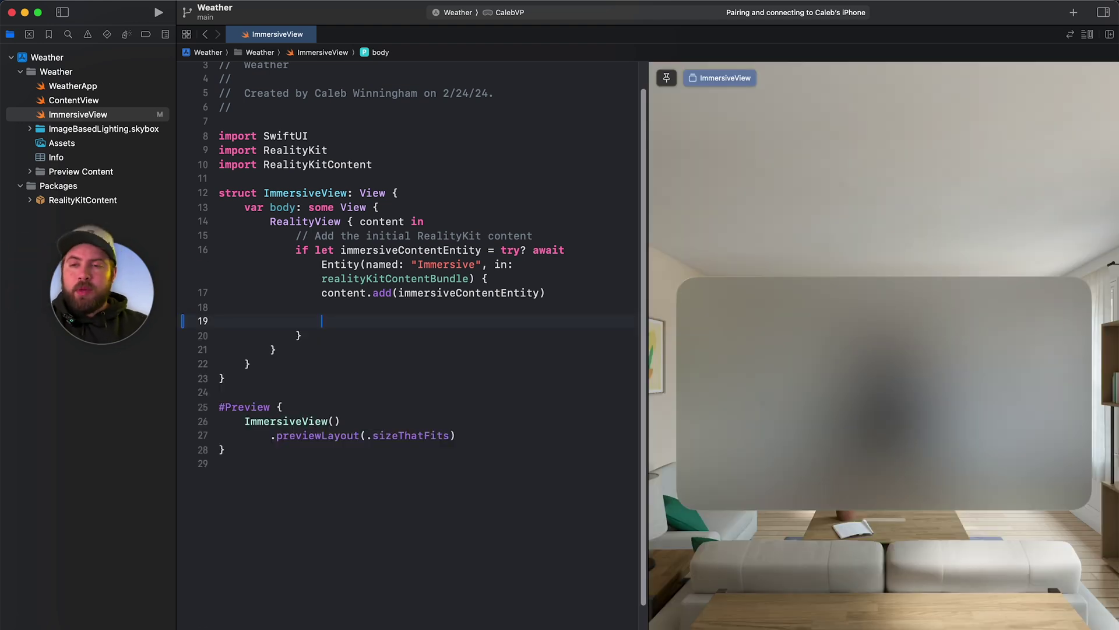
click(30, 200)
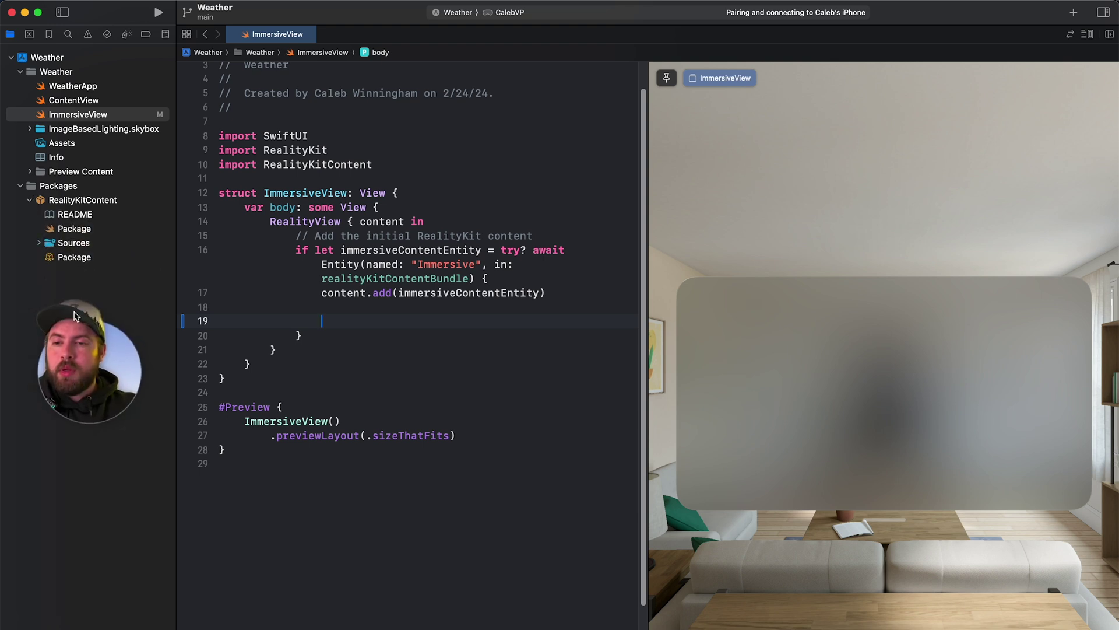
- Open RealityKitContent in Reality Composer Pro and add a new scene named Snow.usda
click(74, 257)
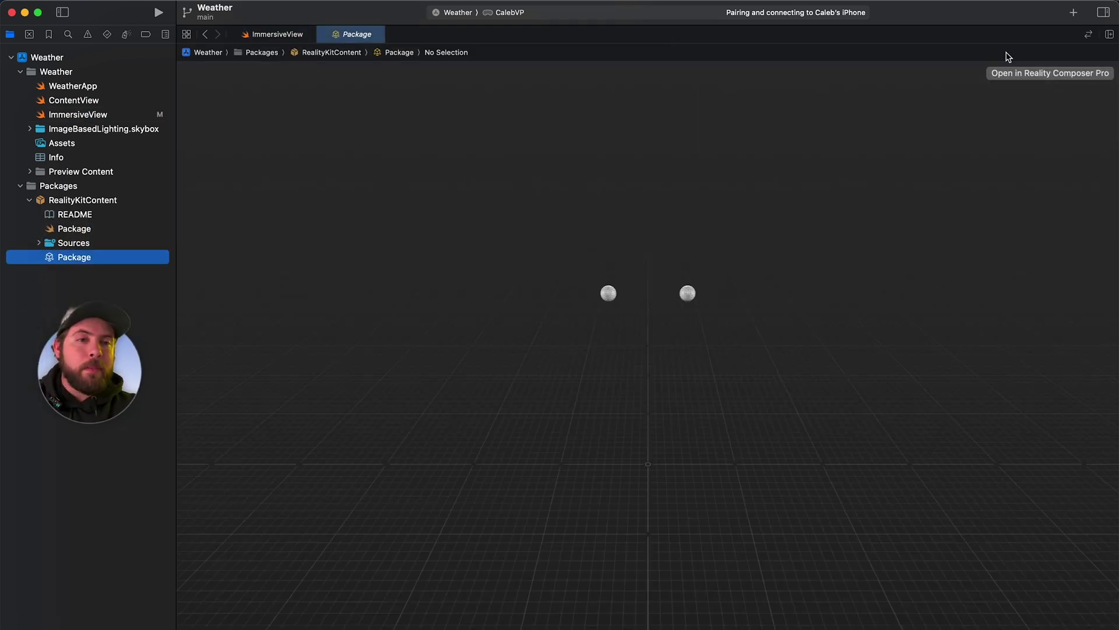
click(1049, 76)
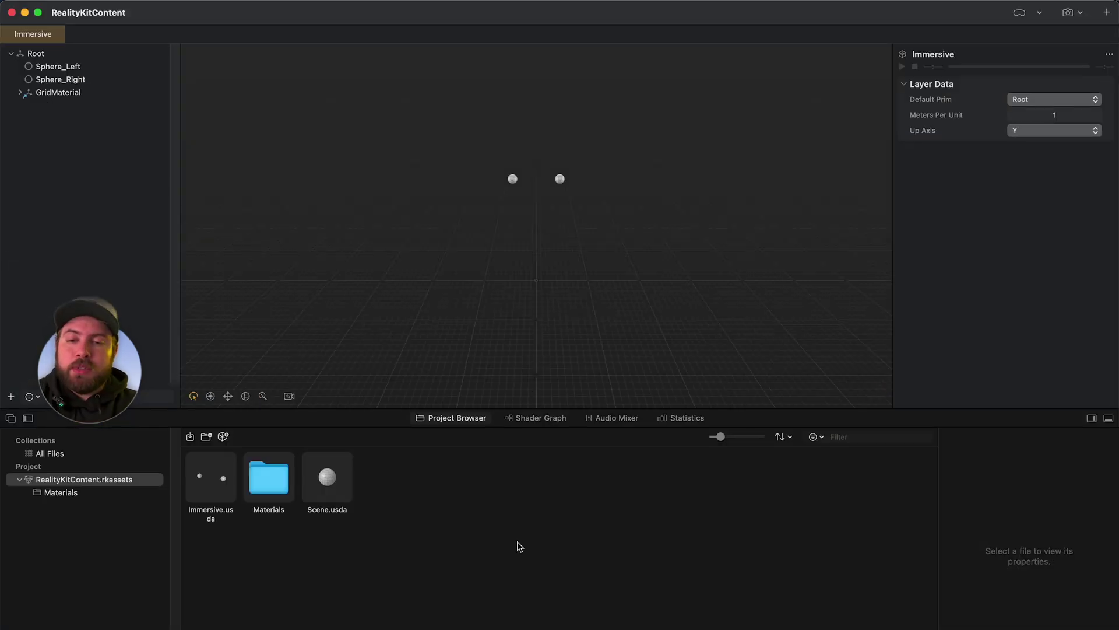
click(223, 436)
click(376, 510)
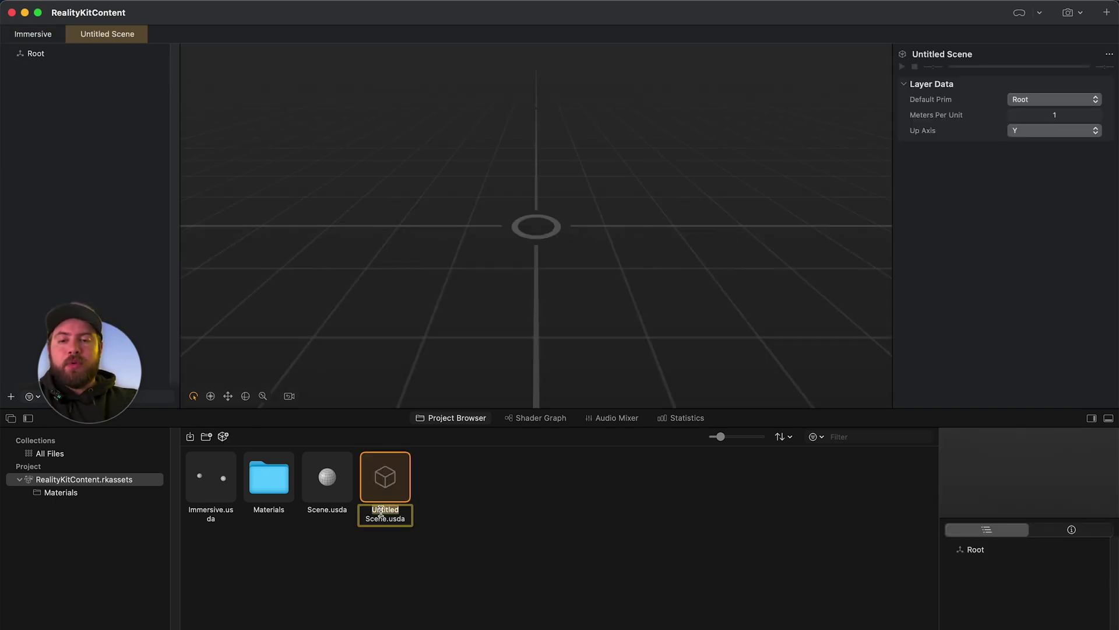
key(BackSpace)
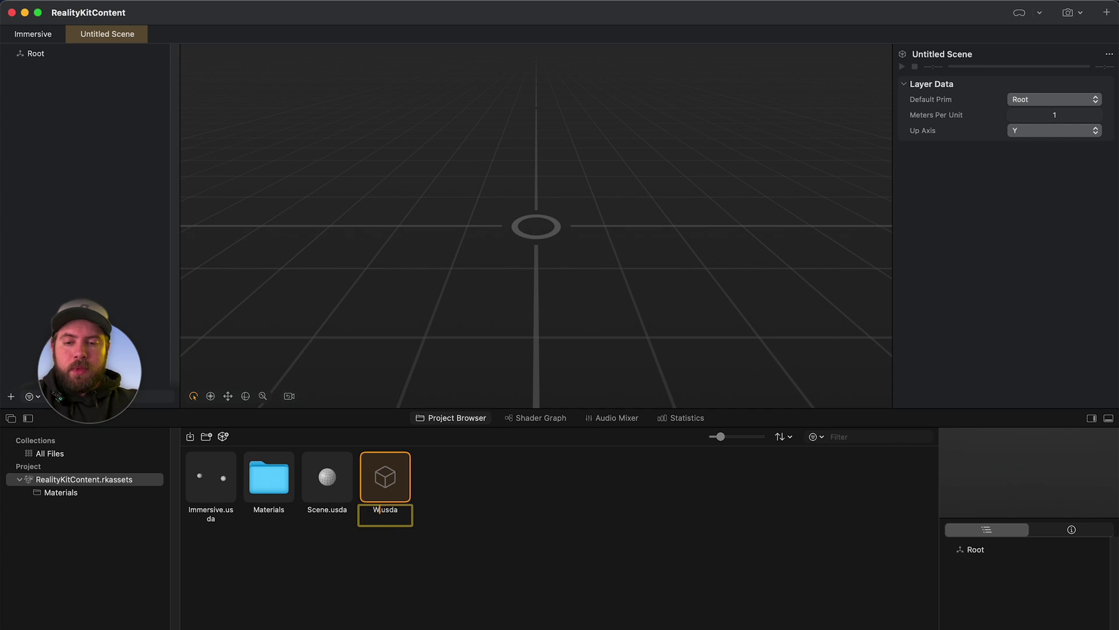
text(Snow)
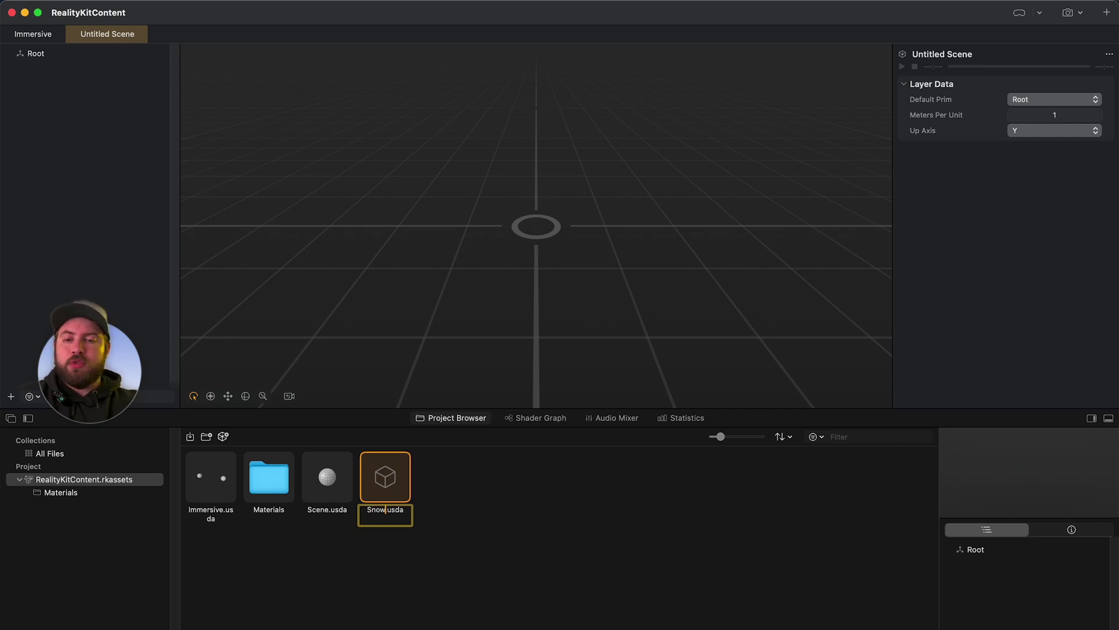
click(483, 554)
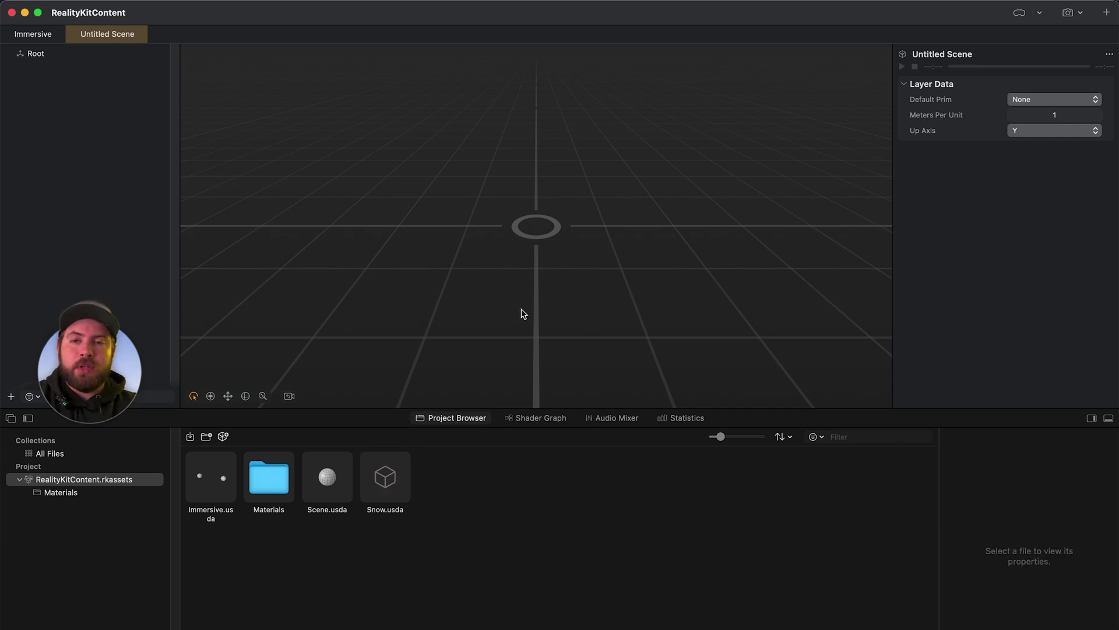
- Close the Untitled Scene and open Snow.usda for editing
click(377, 483)
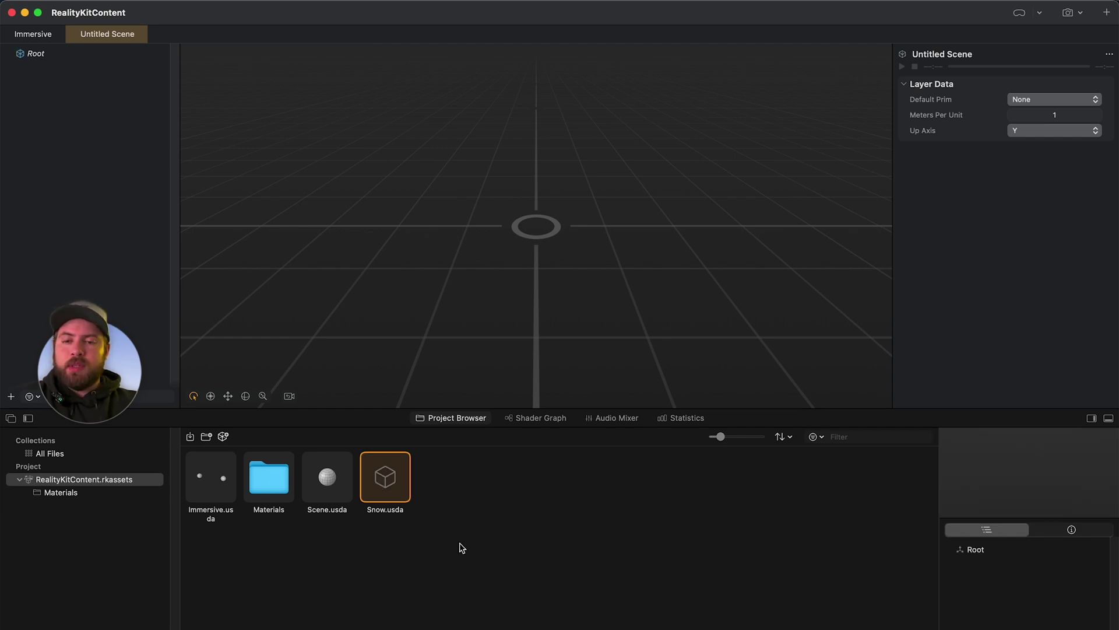
click(393, 545)
click(71, 33)
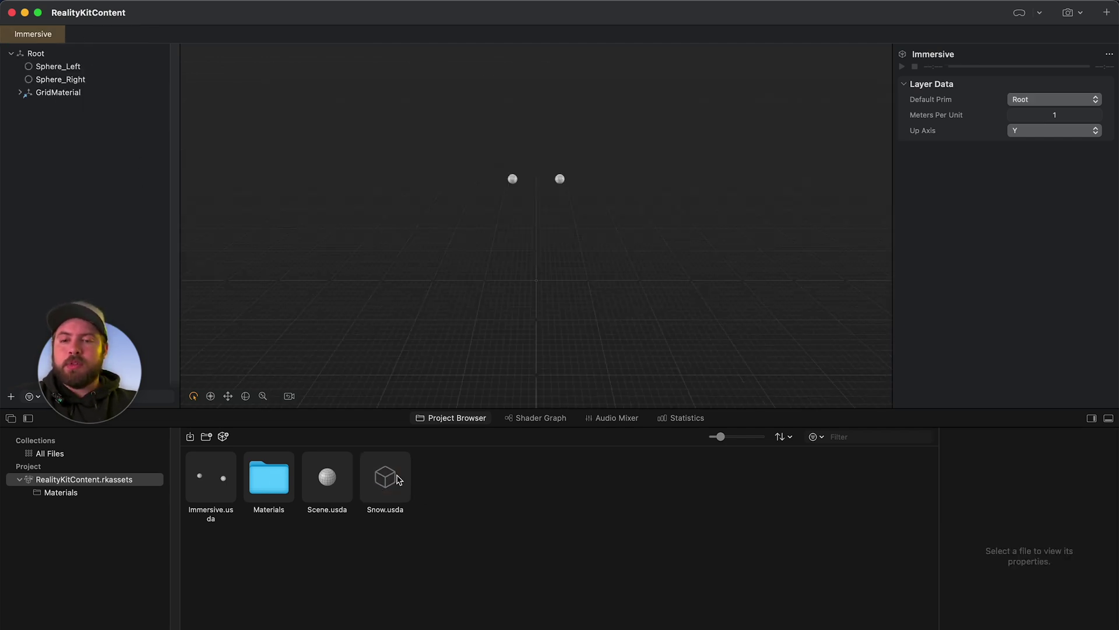
double_click(401, 493)
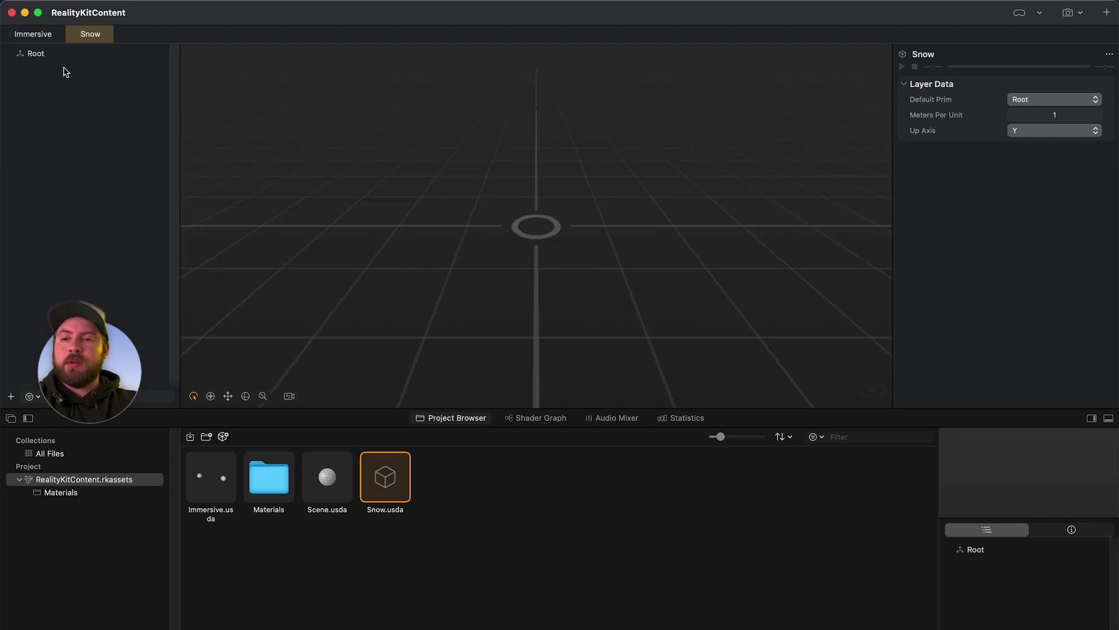
- Add a Particle Emitter under Root in the Snow scene and show its presets
click(11, 397)
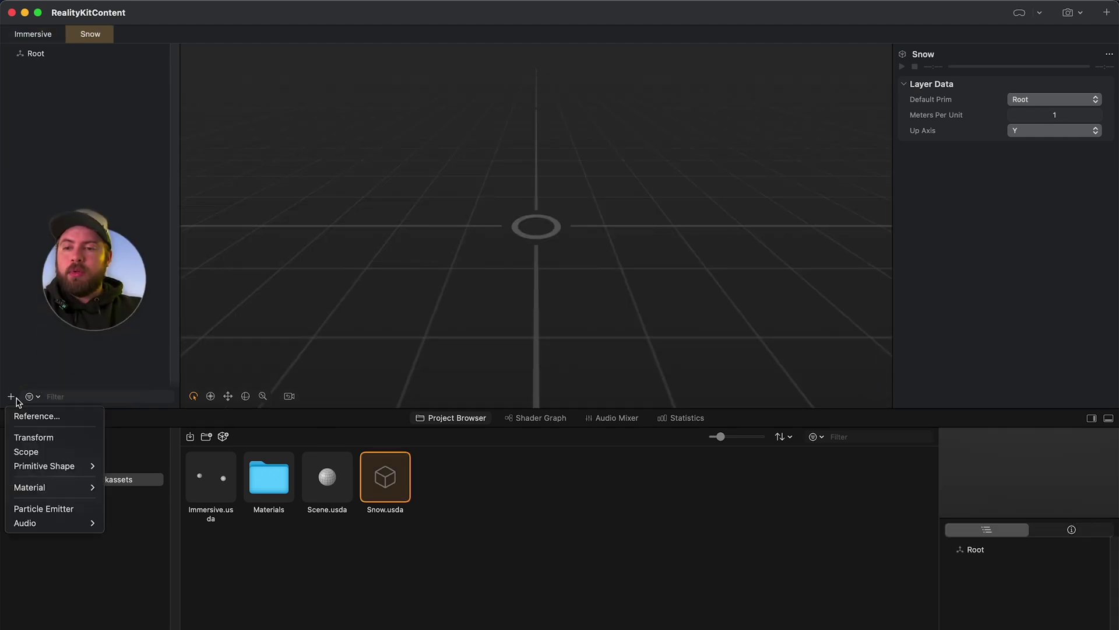
click(42, 508)
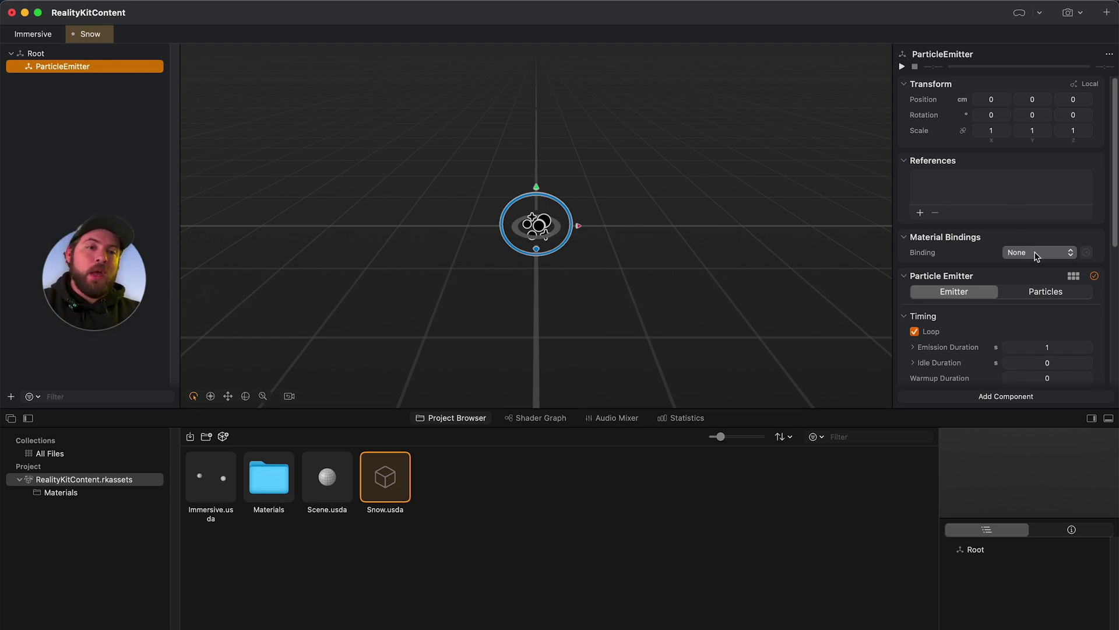
click(1073, 275)
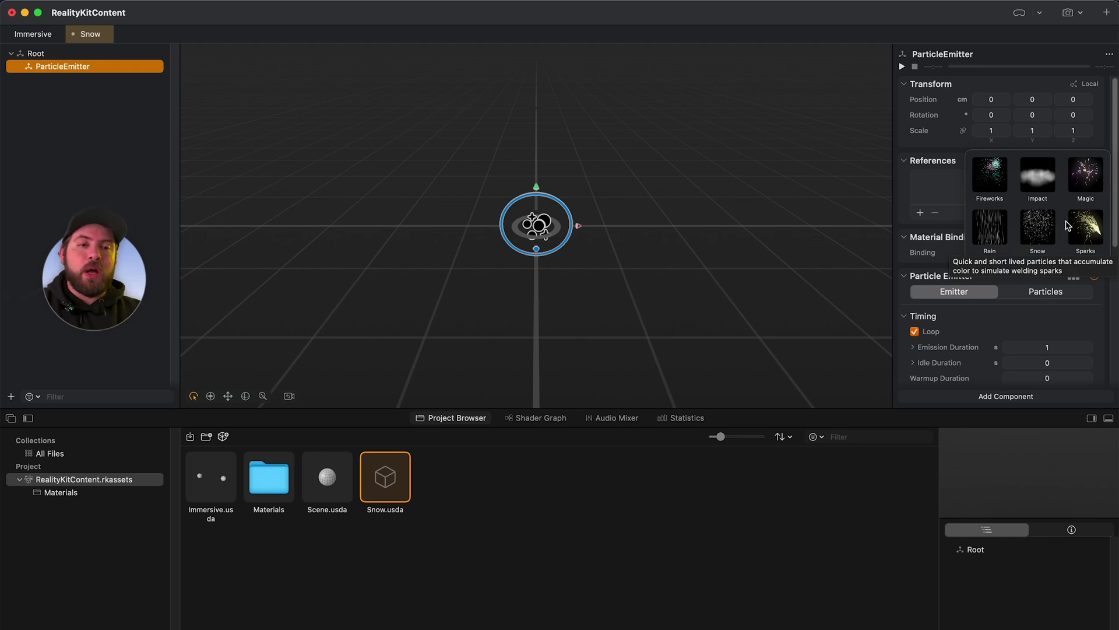
- Apply the Snow preset to the particle emitter
click(1033, 222)
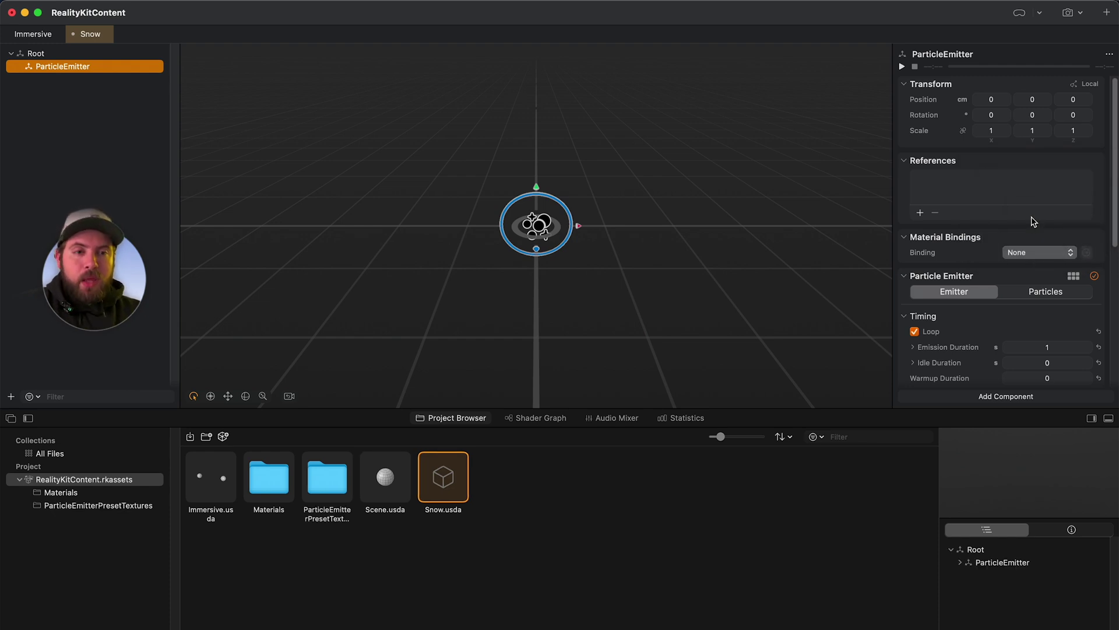
scroll(1033, 221, down, 5)
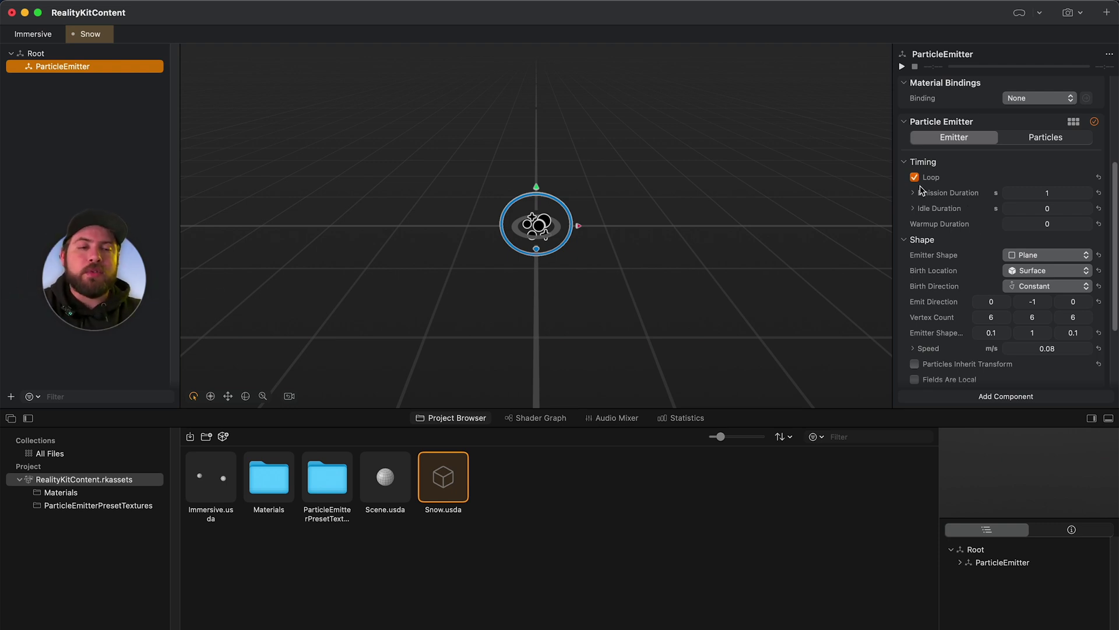
scroll(920, 189, down, 2)
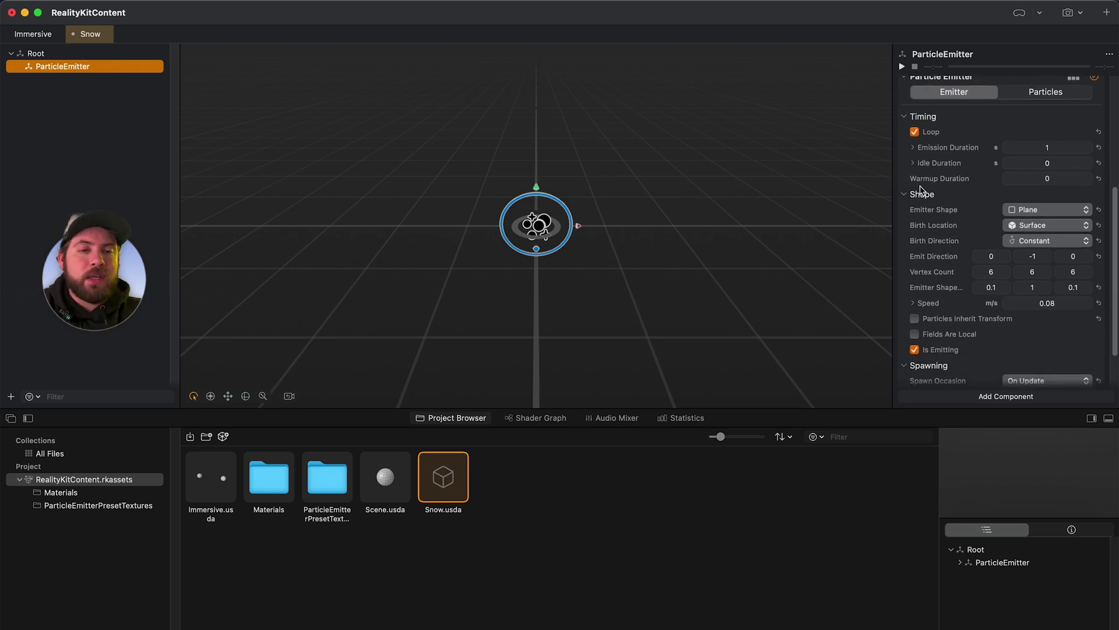
- Keep Plane shape, Surface birth location and Constant direction 0, -1, 0 at speed 0.08
click(1030, 216)
click(980, 221)
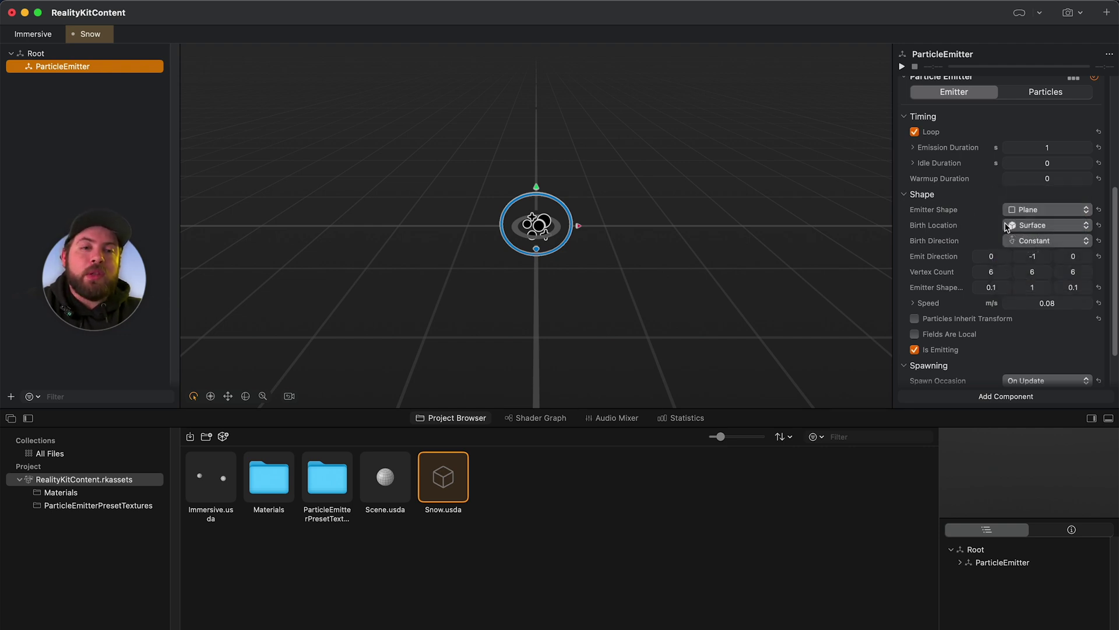
click(1026, 226)
click(981, 239)
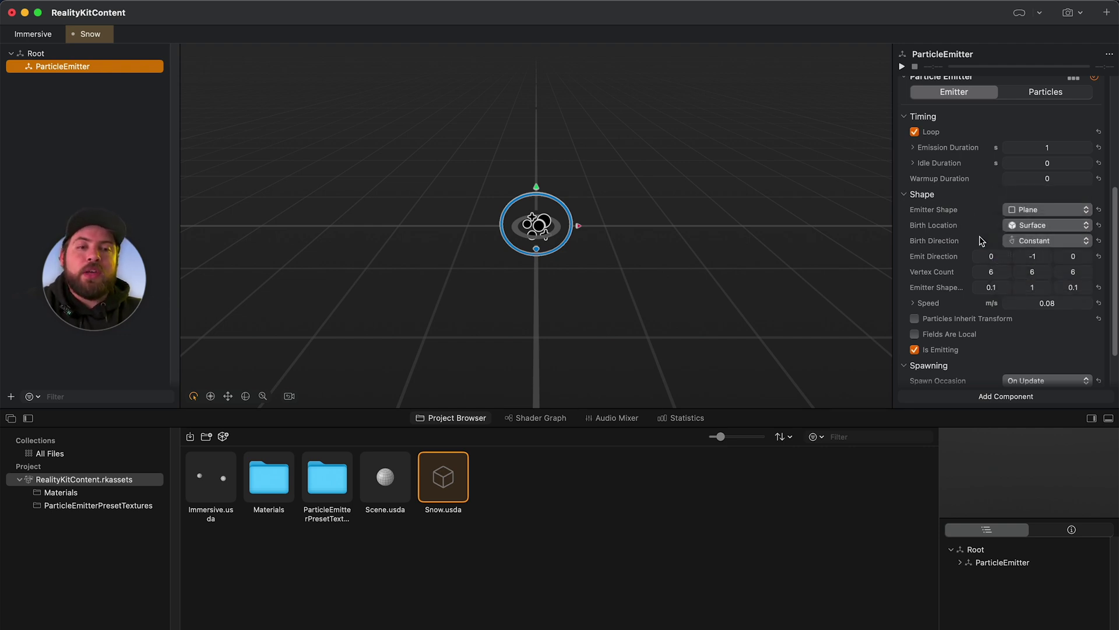
click(1029, 240)
click(982, 242)
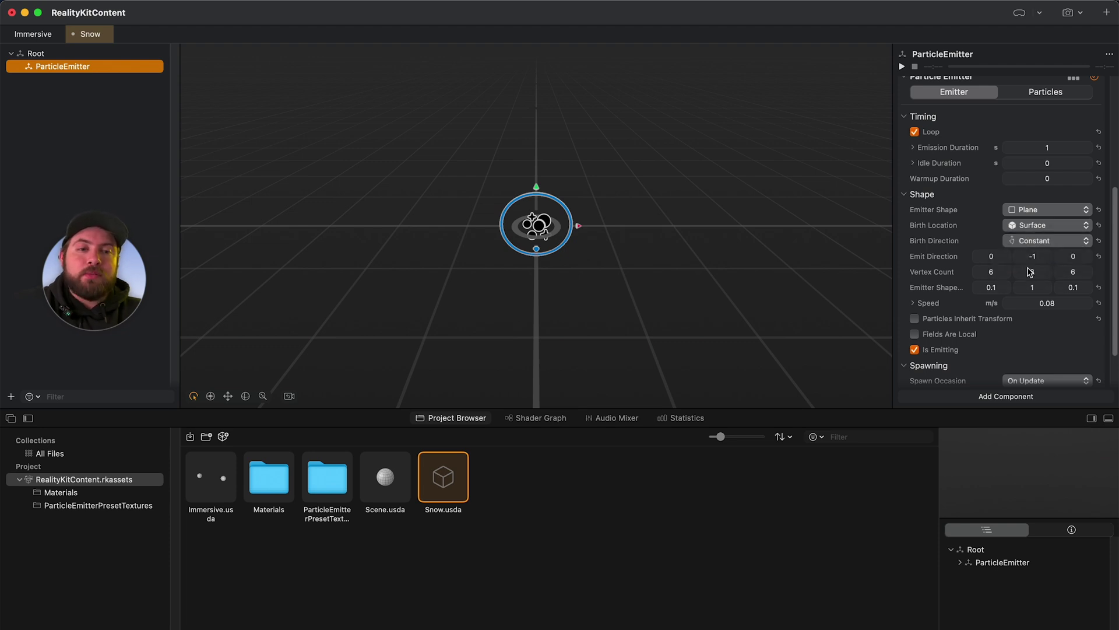
scroll(955, 265, down, 2)
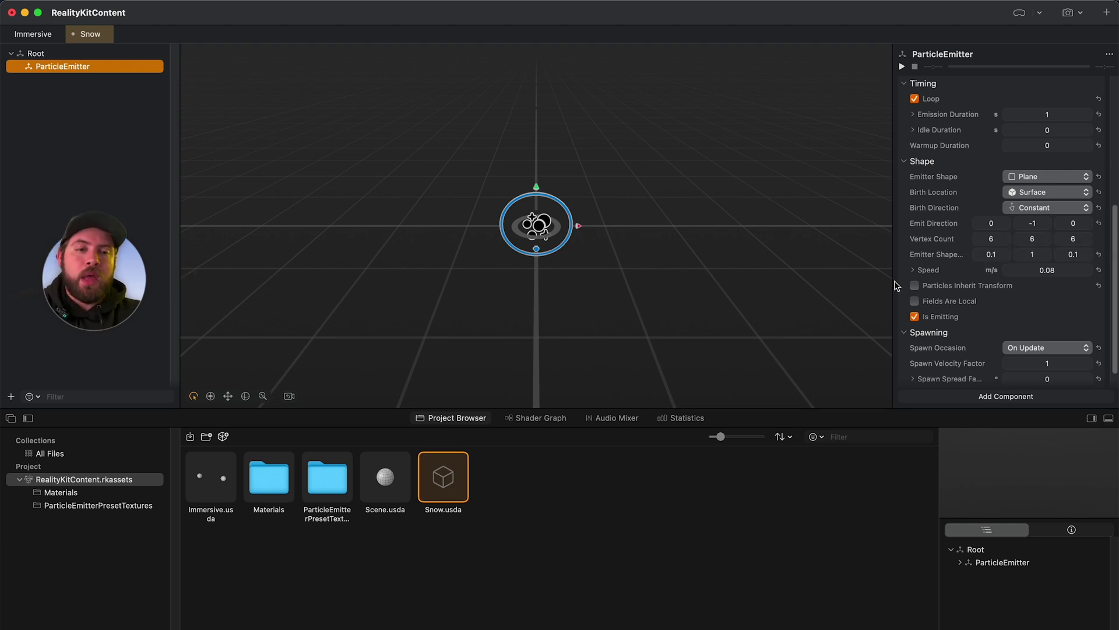
scroll(930, 309, down, 2)
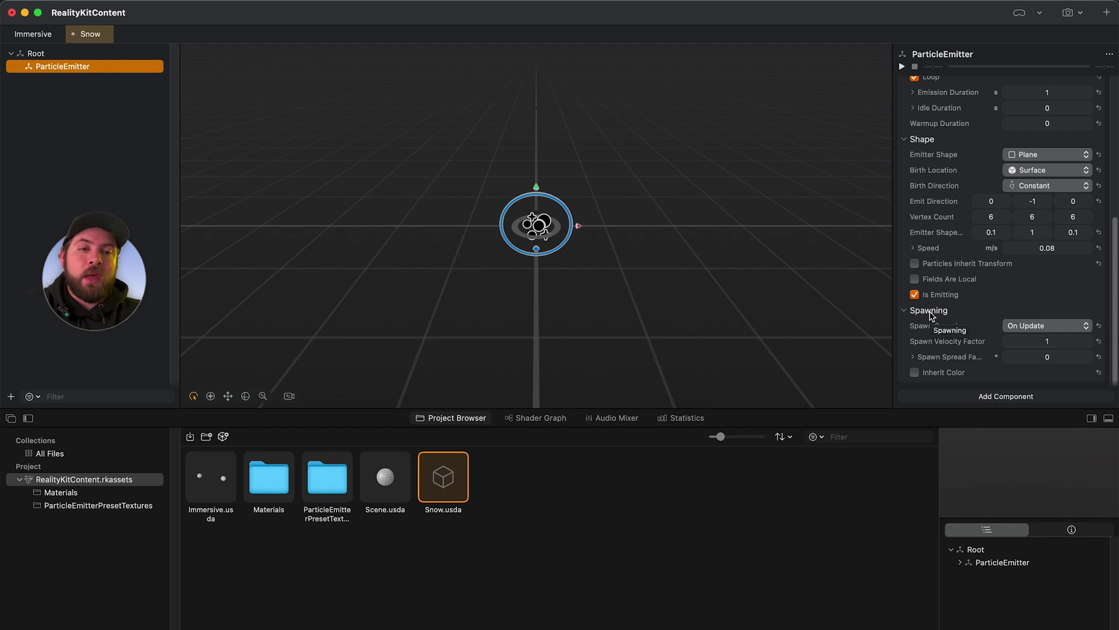
scroll(931, 315, up, 10)
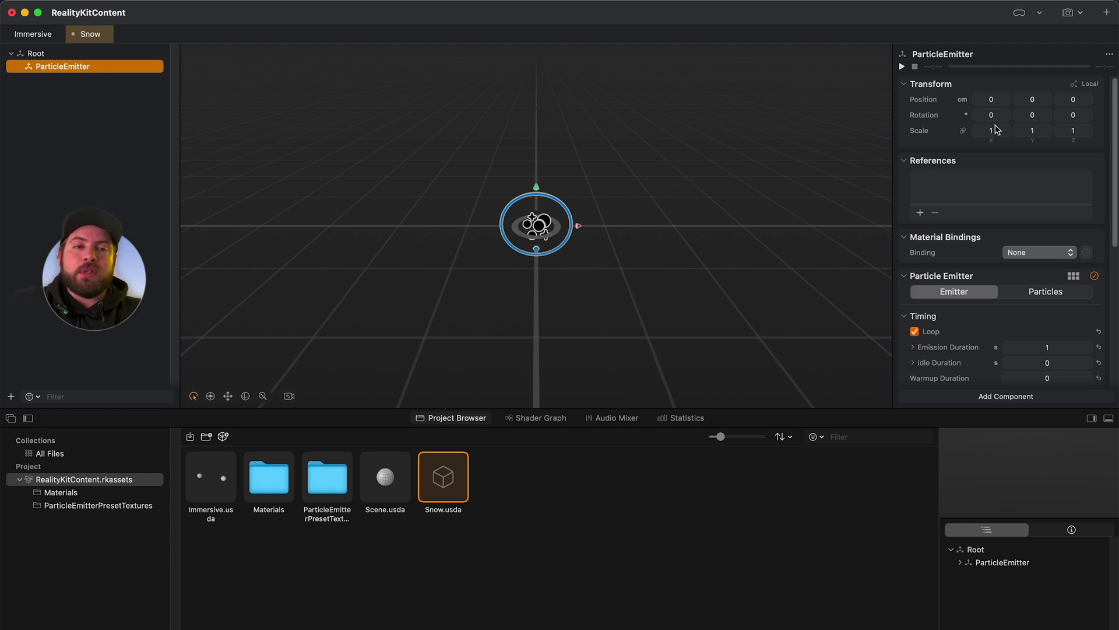
- Switch the emitter's Position units to metres and set Position Y to 2
click(963, 100)
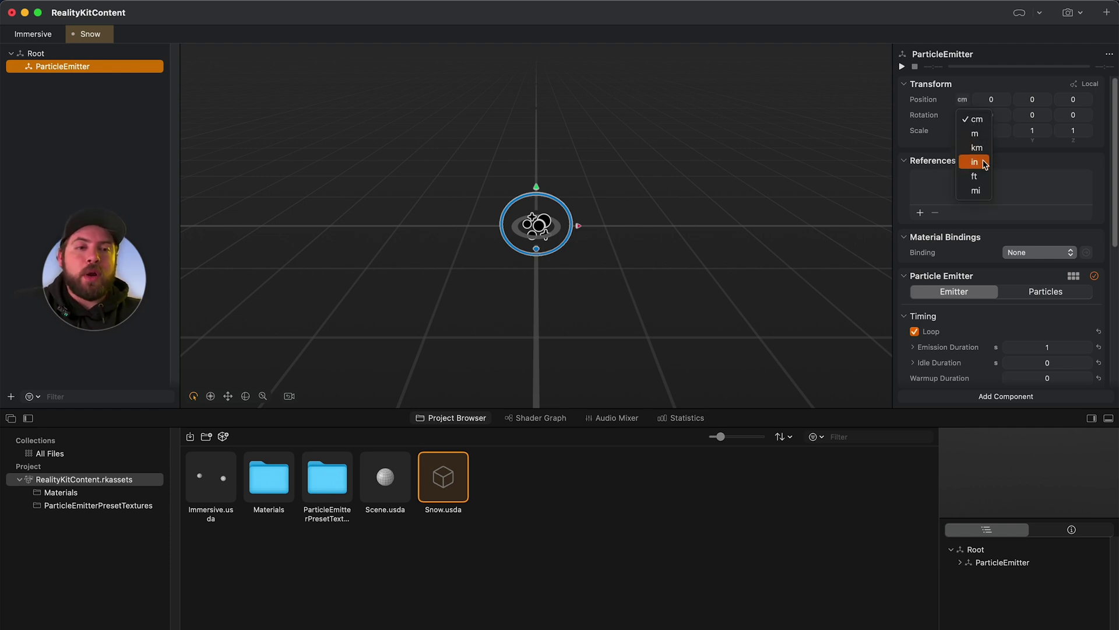
click(982, 179)
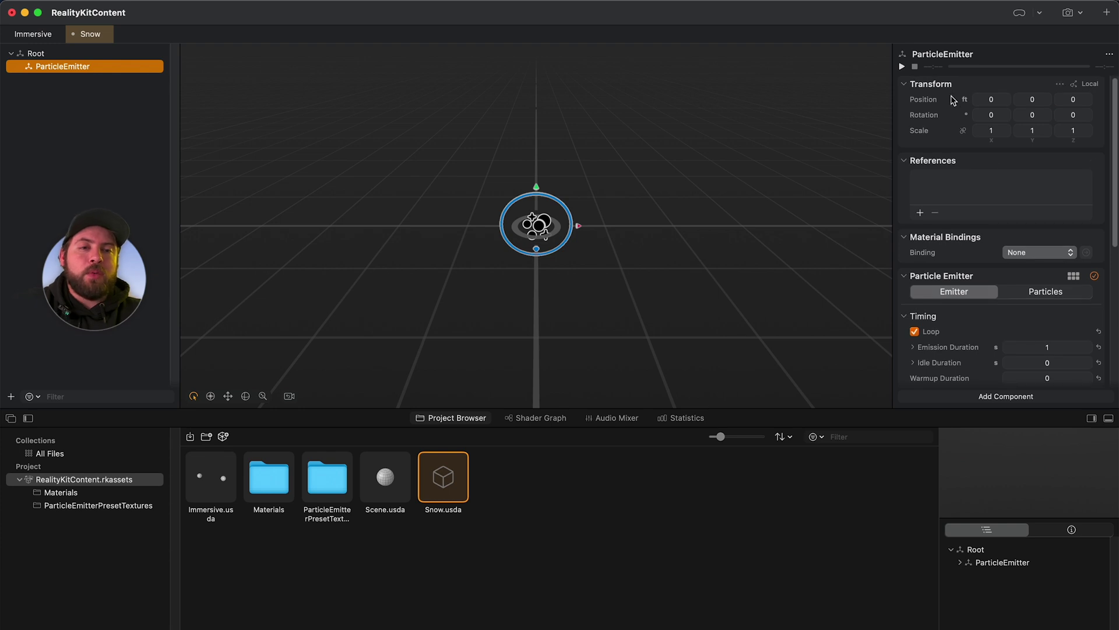
click(965, 100)
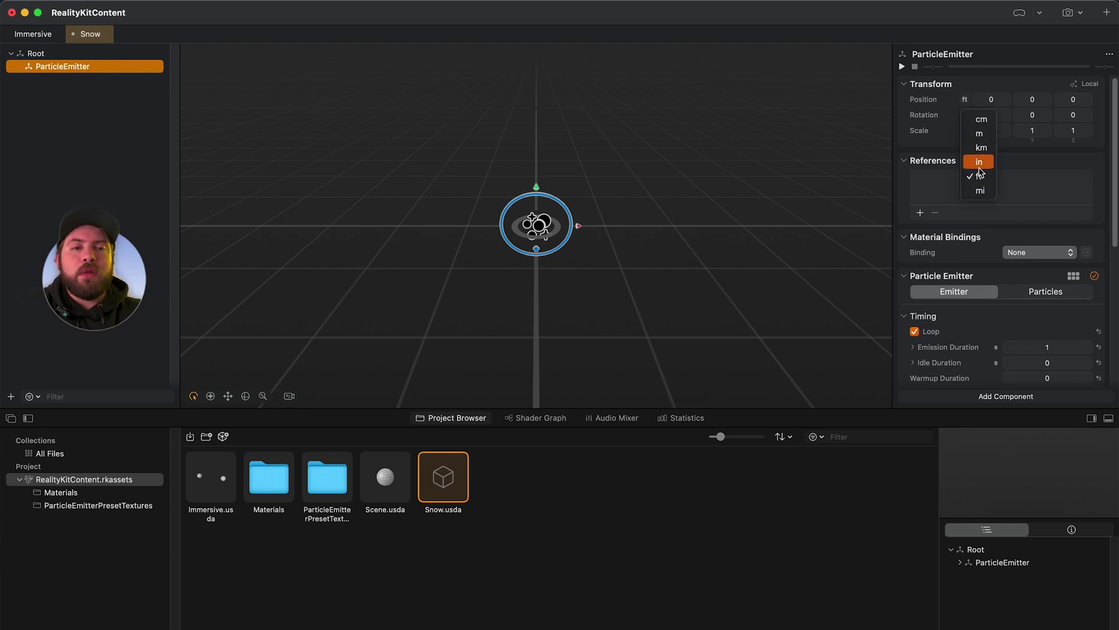
click(979, 134)
click(1036, 100)
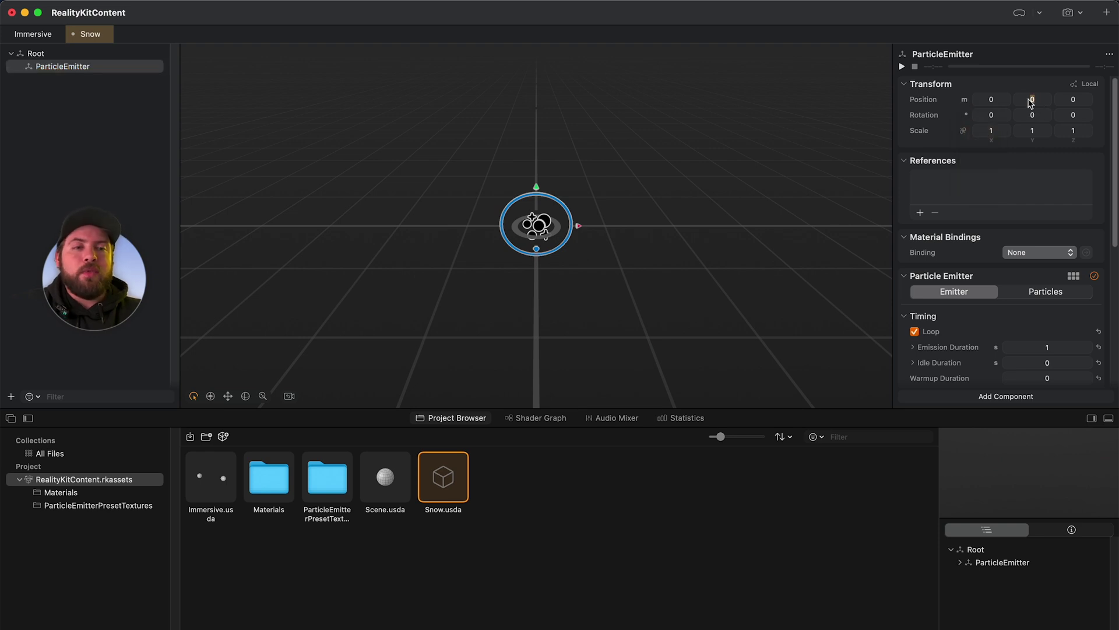
text(2)
key(Return)
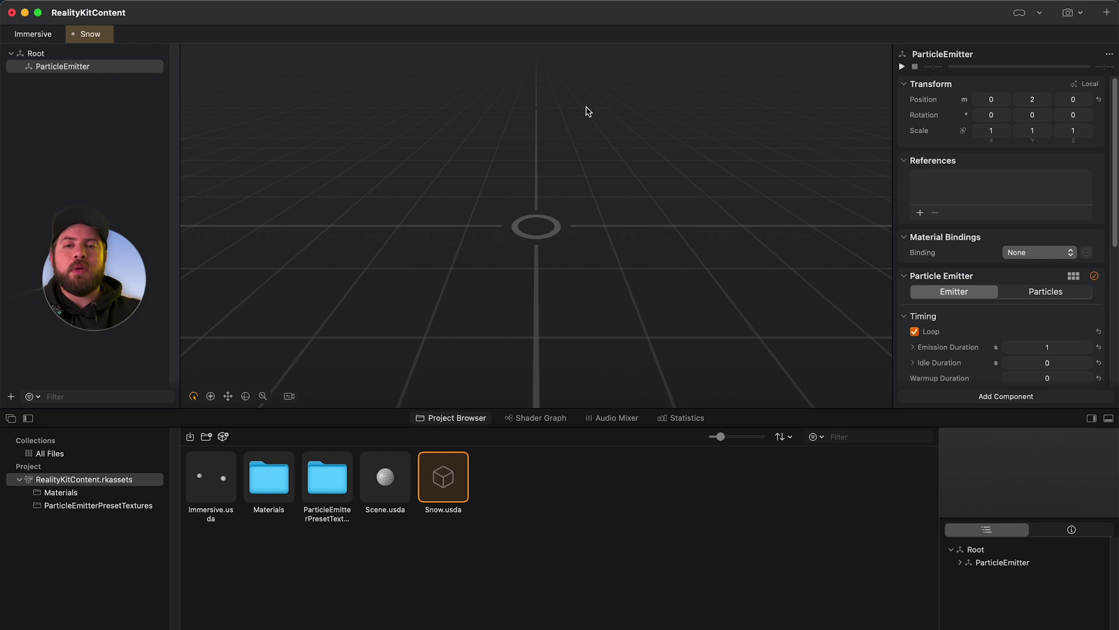
click(48, 68)
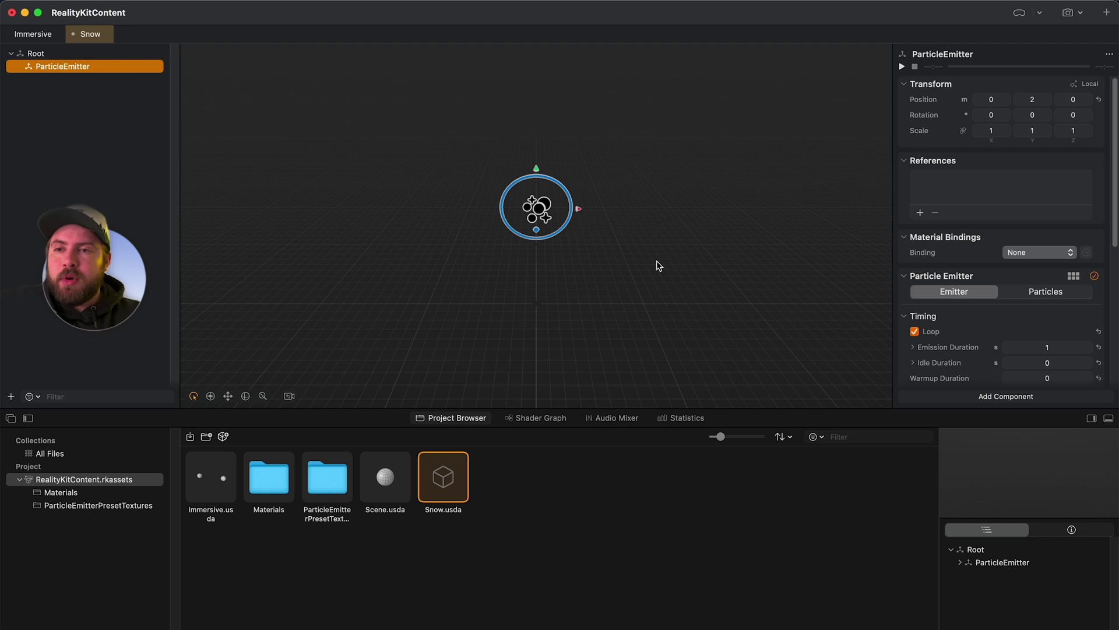
- Set the ParticleEmitter's Birth Rate to 1000 in its Particles settings
click(131, 143)
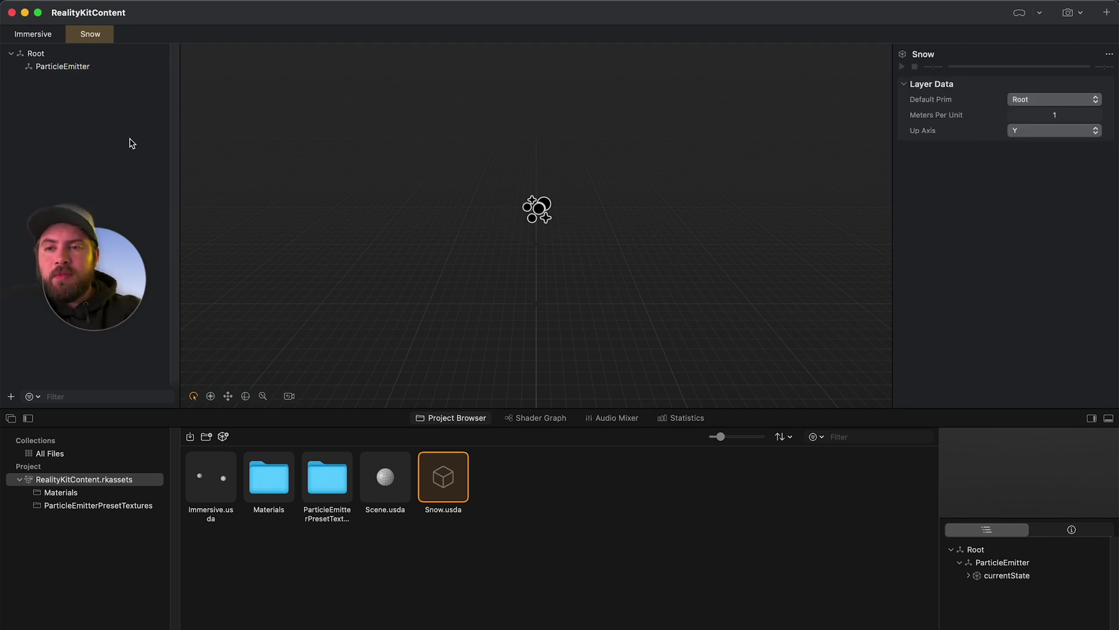
click(78, 67)
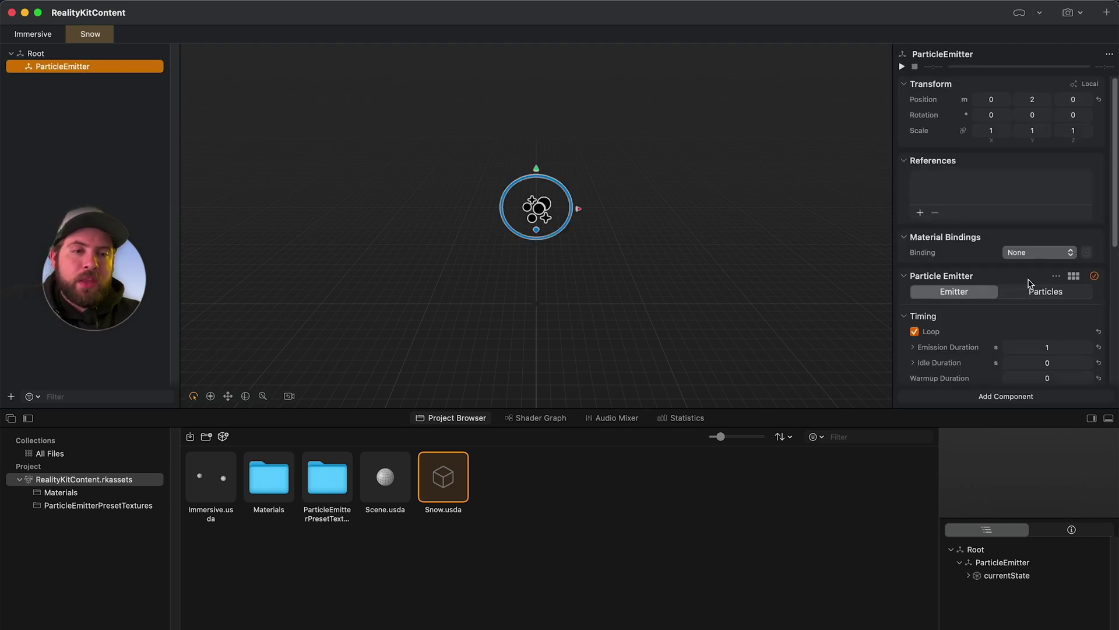
scroll(1029, 284, down, 10)
scroll(1029, 283, up, 10)
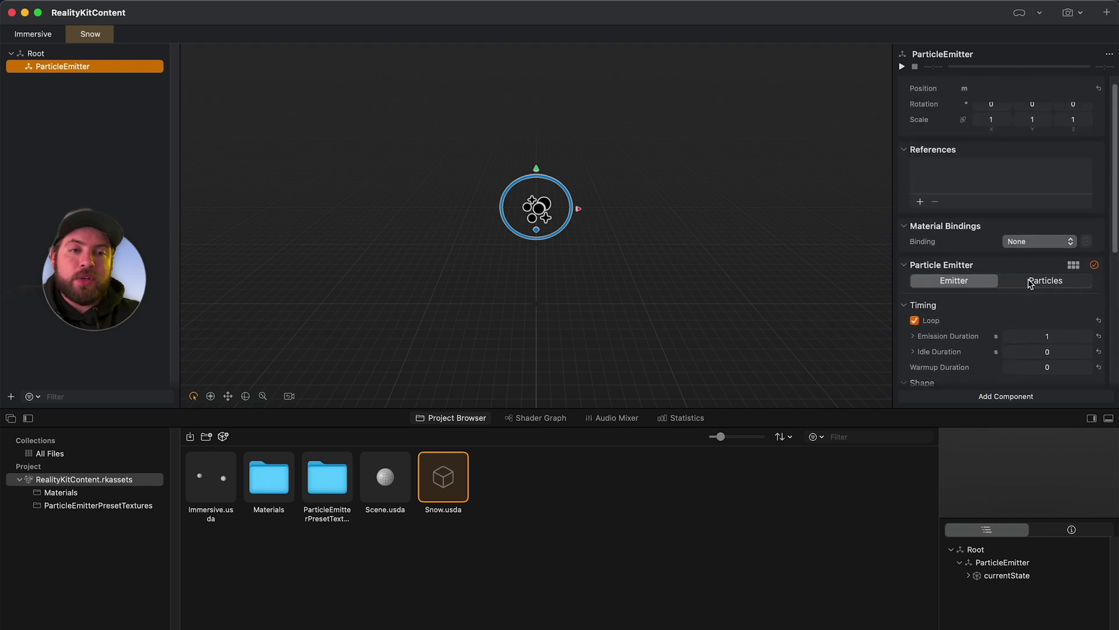
scroll(1030, 283, up, 1)
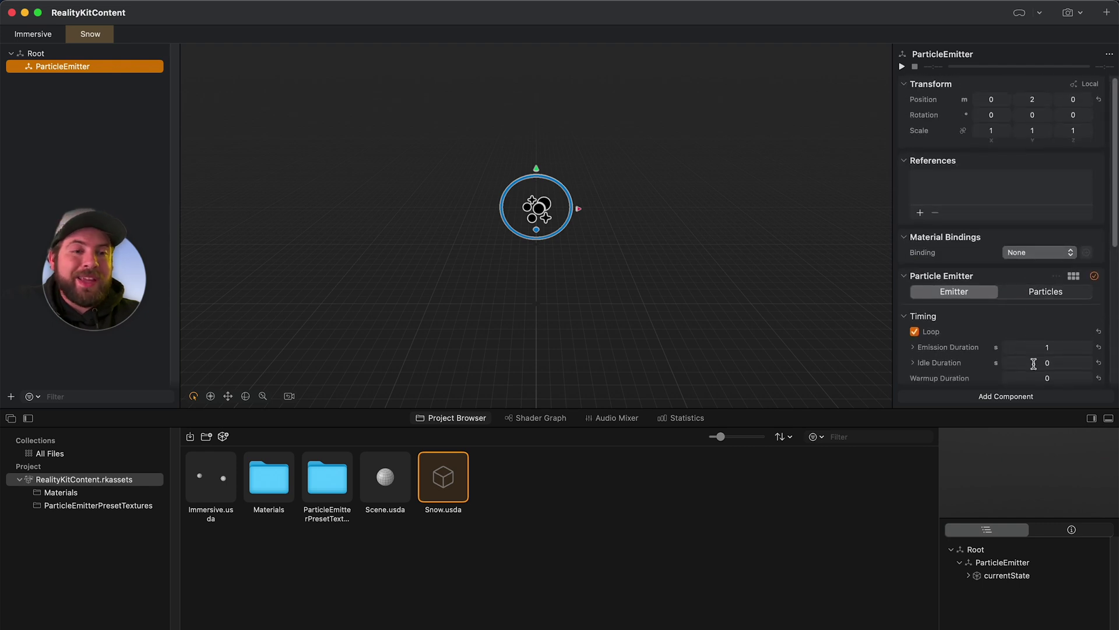
click(1044, 292)
scroll(1029, 309, down, 5)
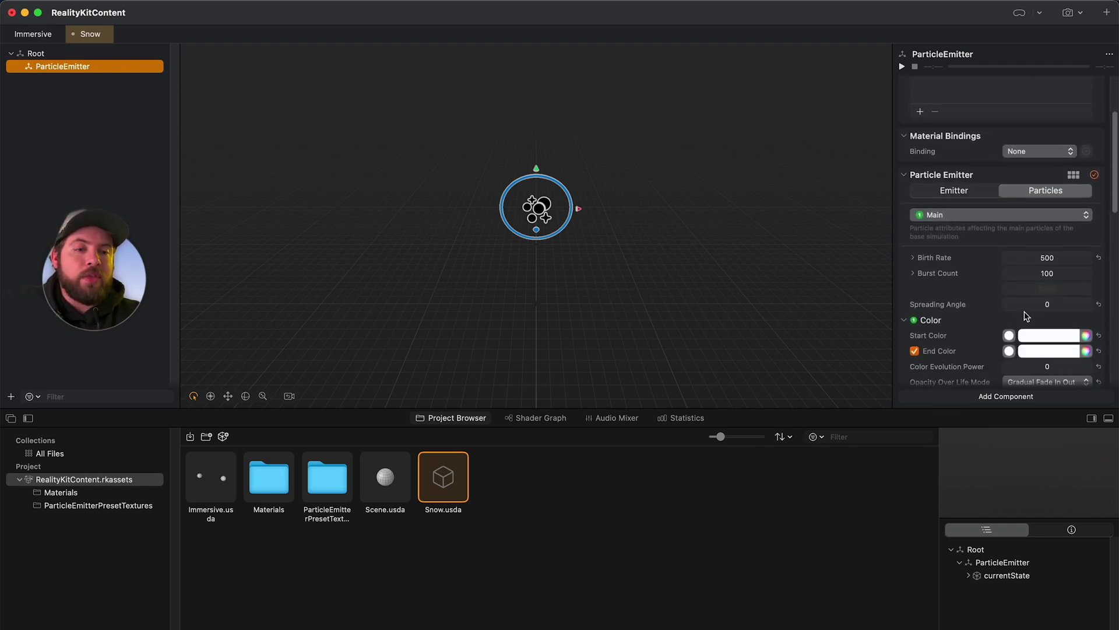
scroll(1026, 316, down, 3)
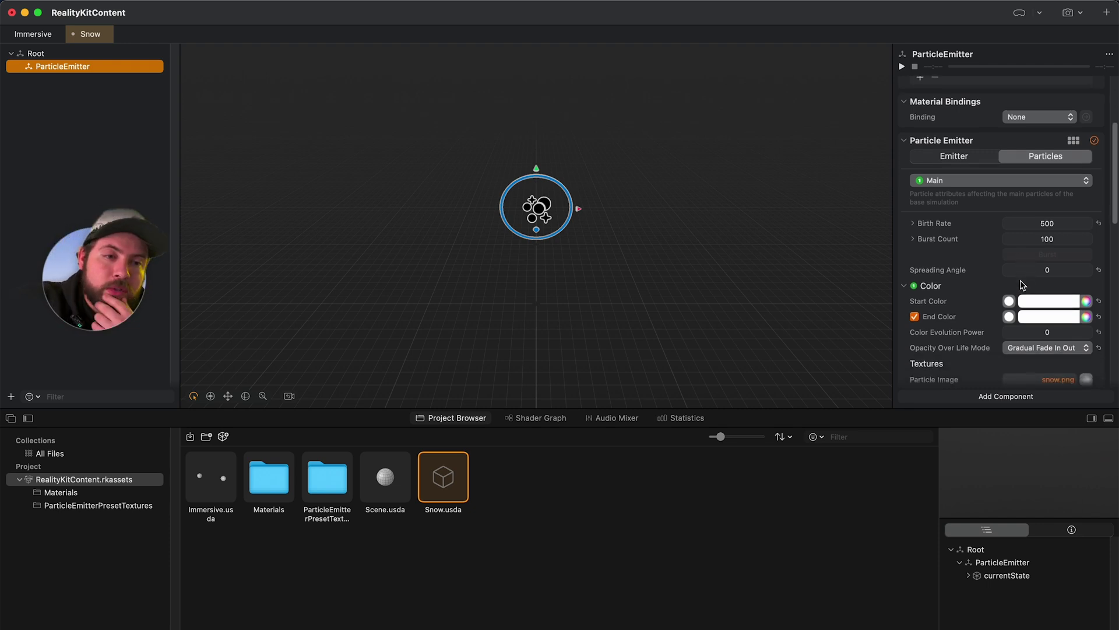
click(914, 224)
scroll(1050, 209, down, 3)
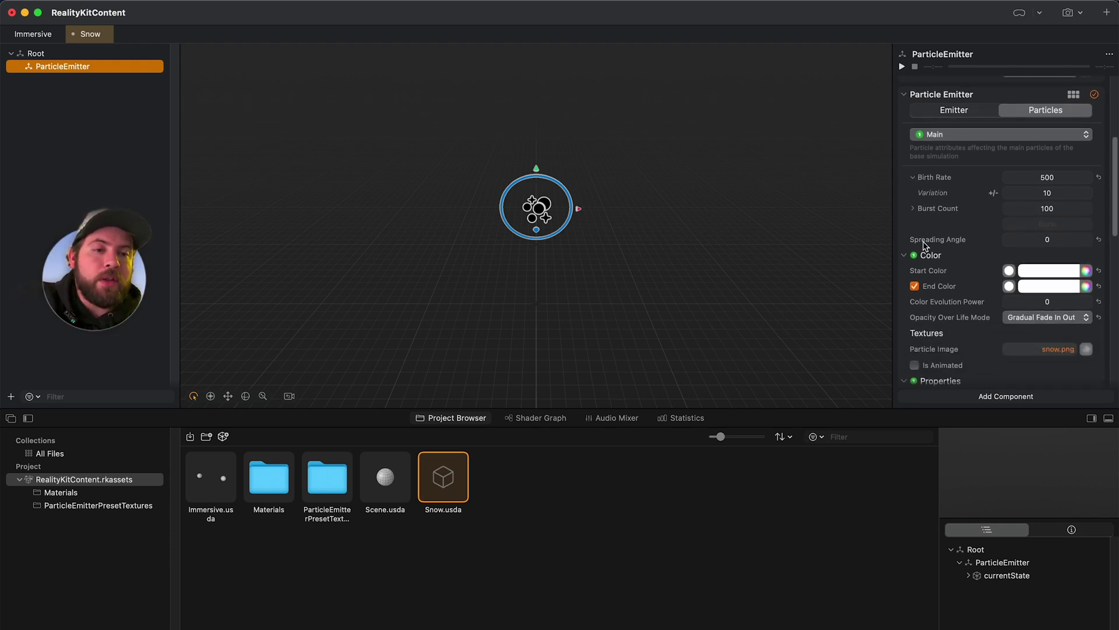
click(1043, 178)
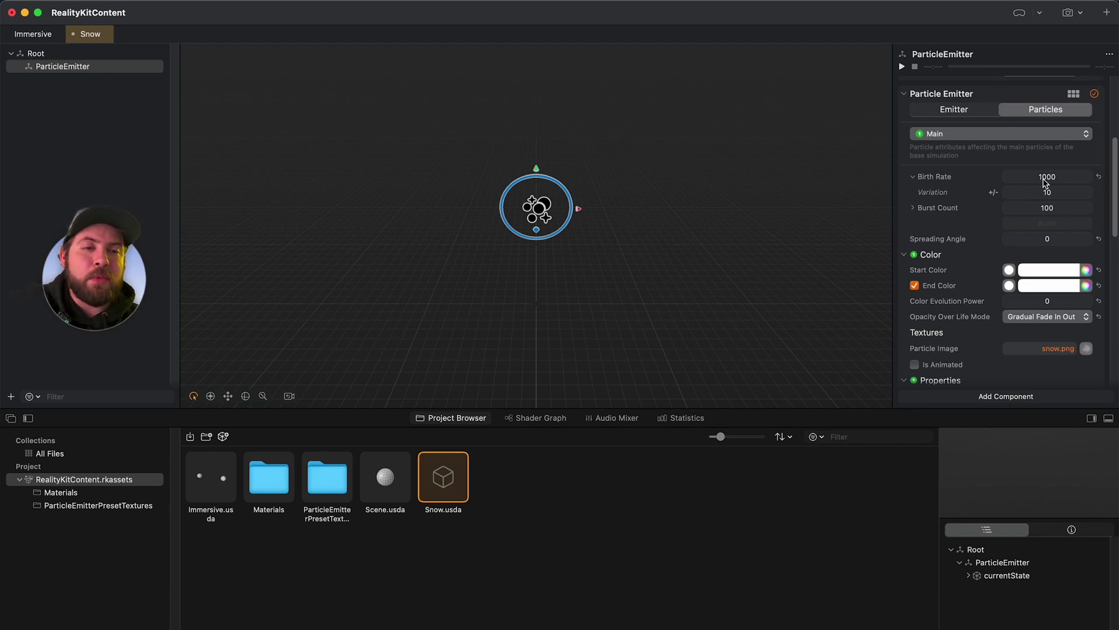
- Focus the view on the emitter and play the simulation to watch the snow fall
double_click(506, 211)
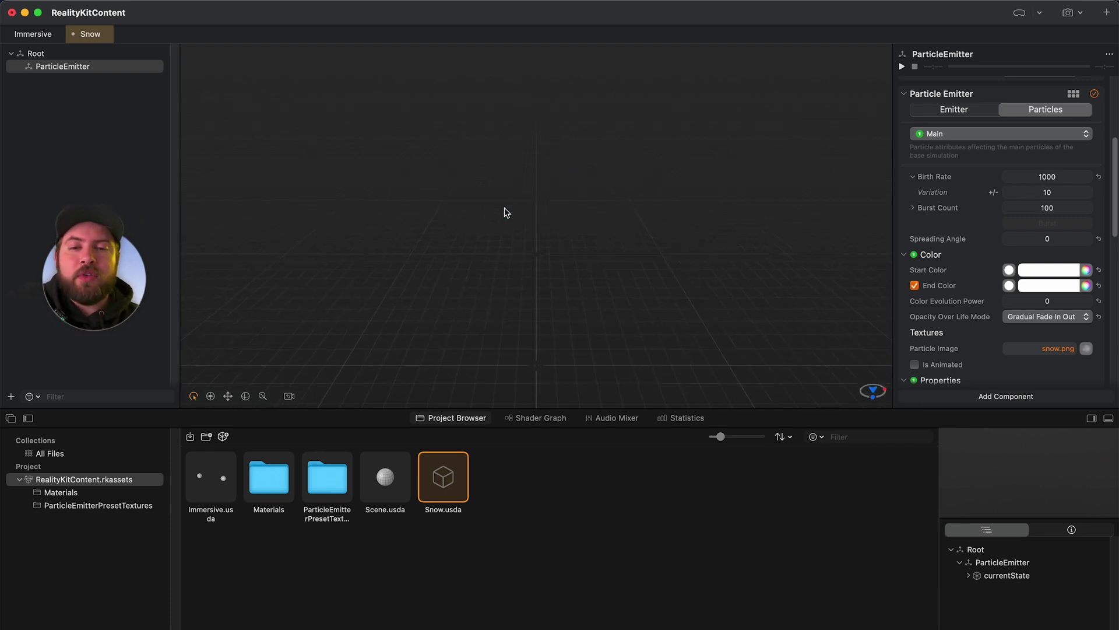
scroll(507, 212, down, 3)
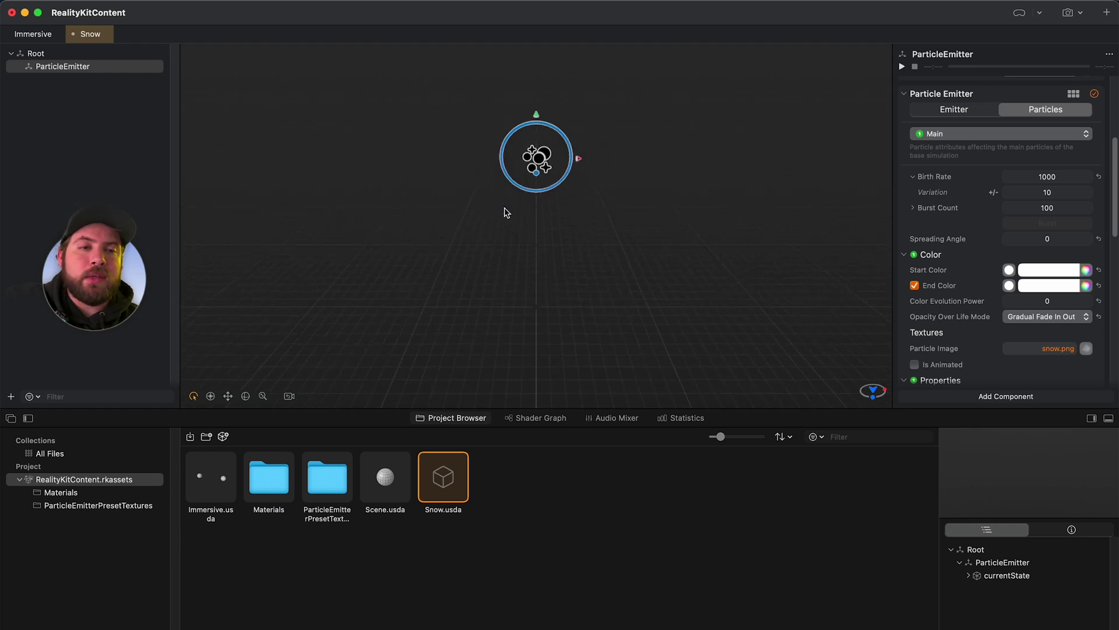
scroll(521, 213, up, 3)
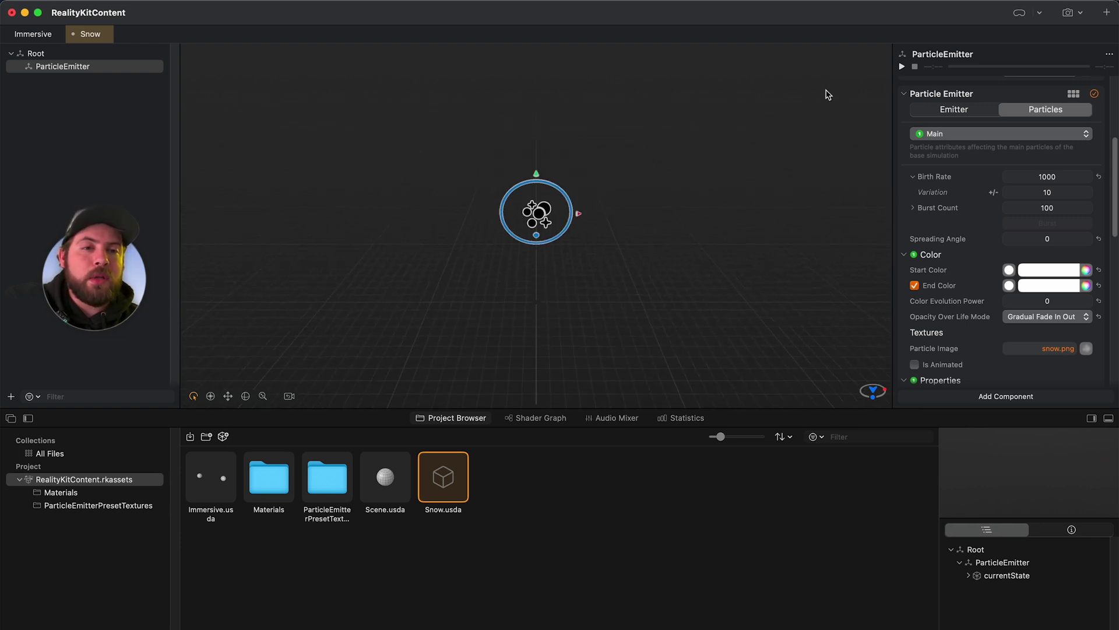
click(902, 67)
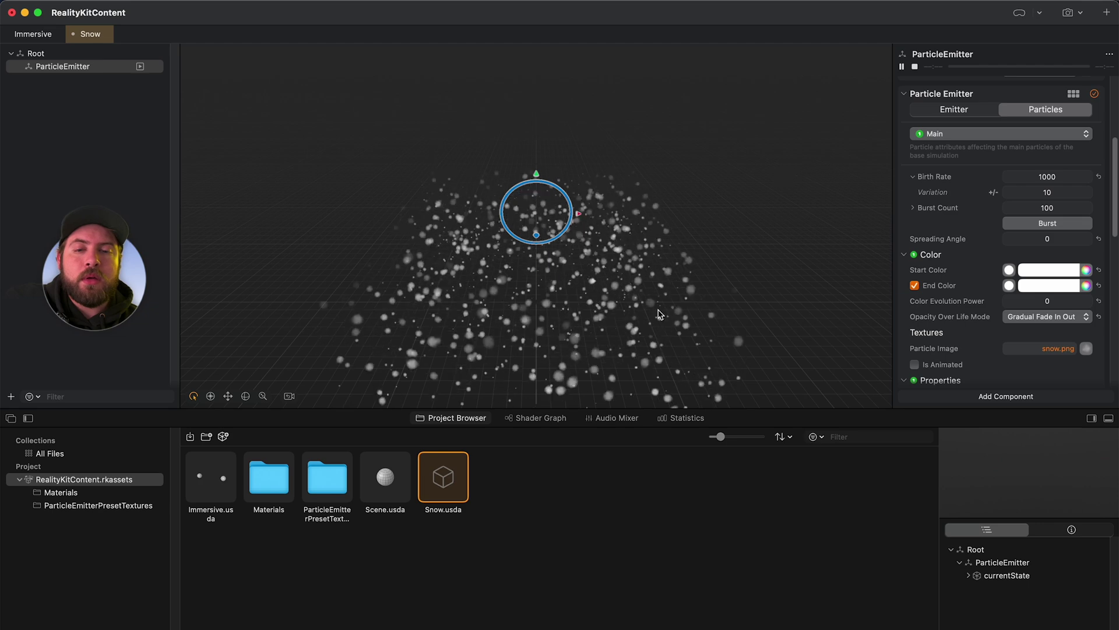
scroll(659, 314, down, 3)
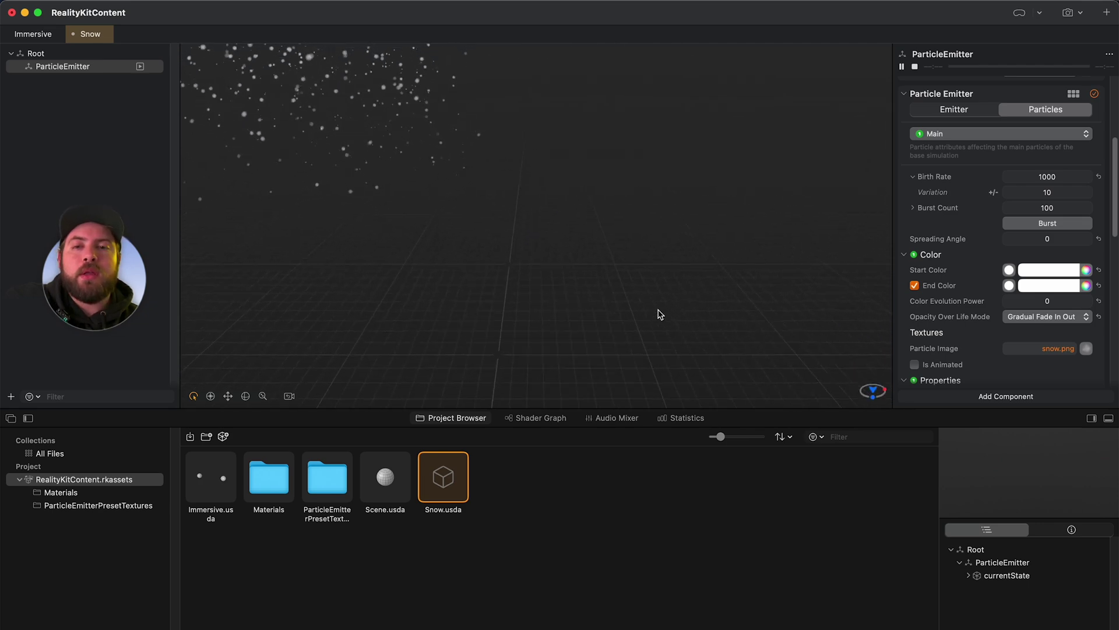
scroll(578, 269, left, 3)
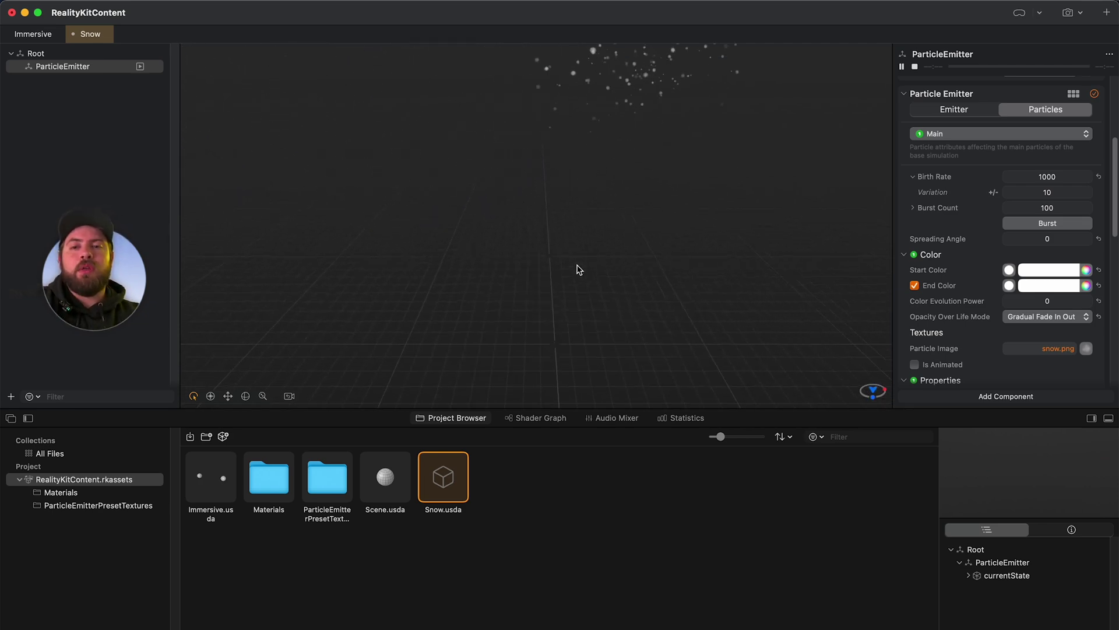
scroll(593, 264, up, 3)
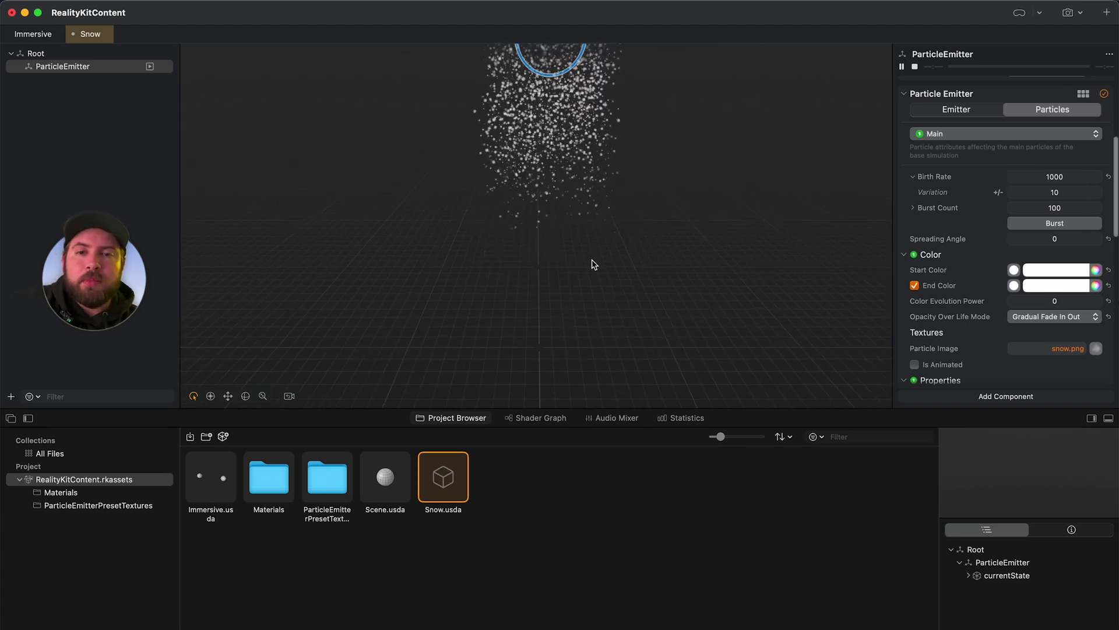
scroll(569, 327, down, 5)
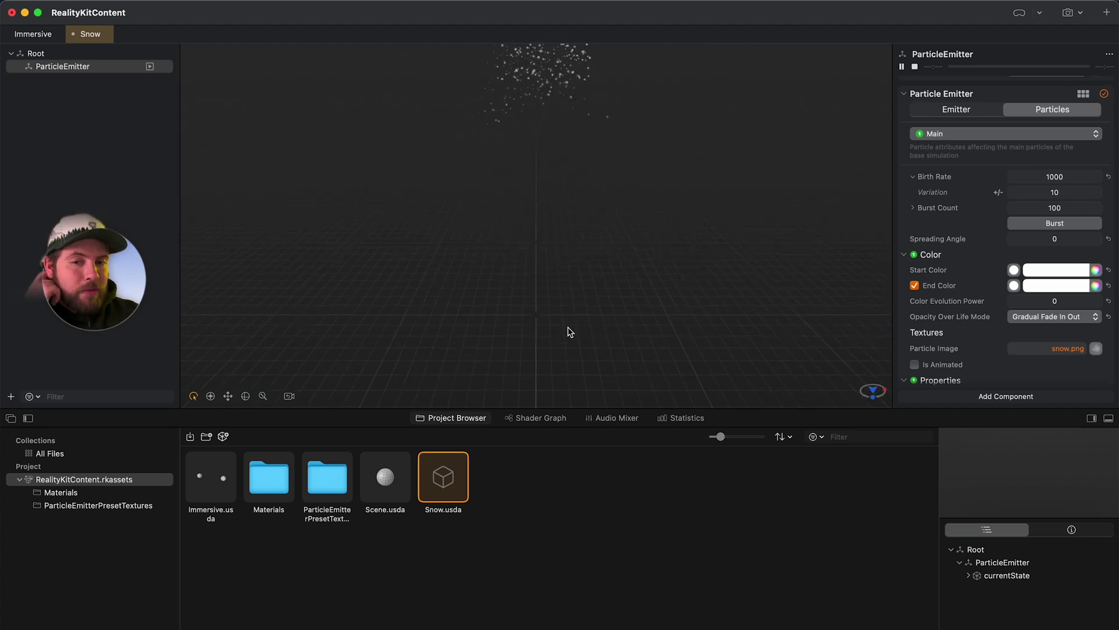
scroll(569, 331, up, 3)
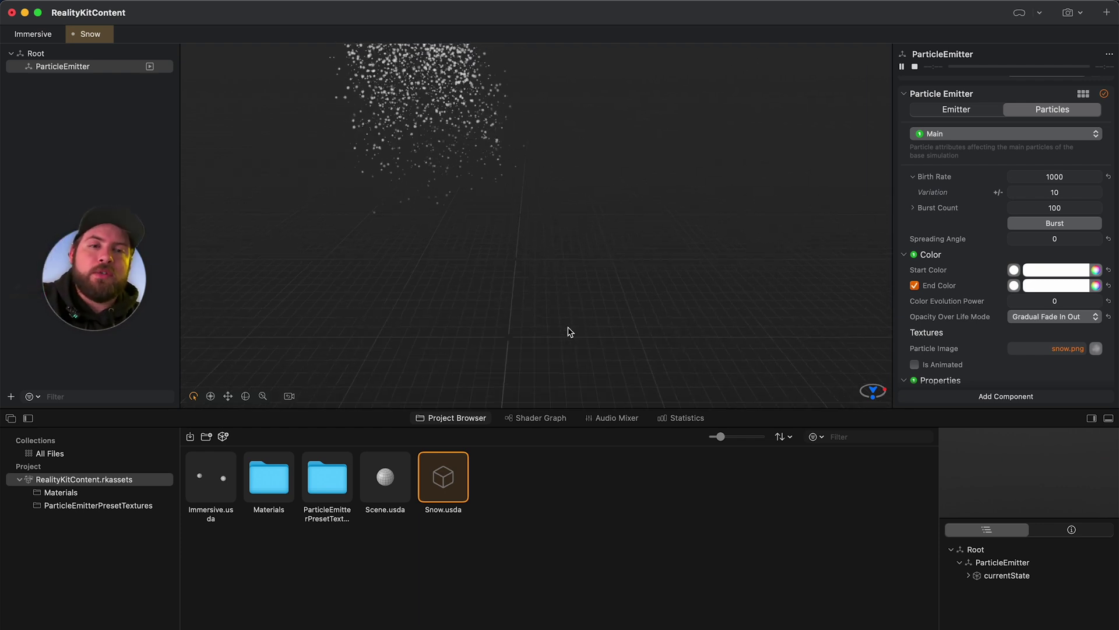
click(956, 109)
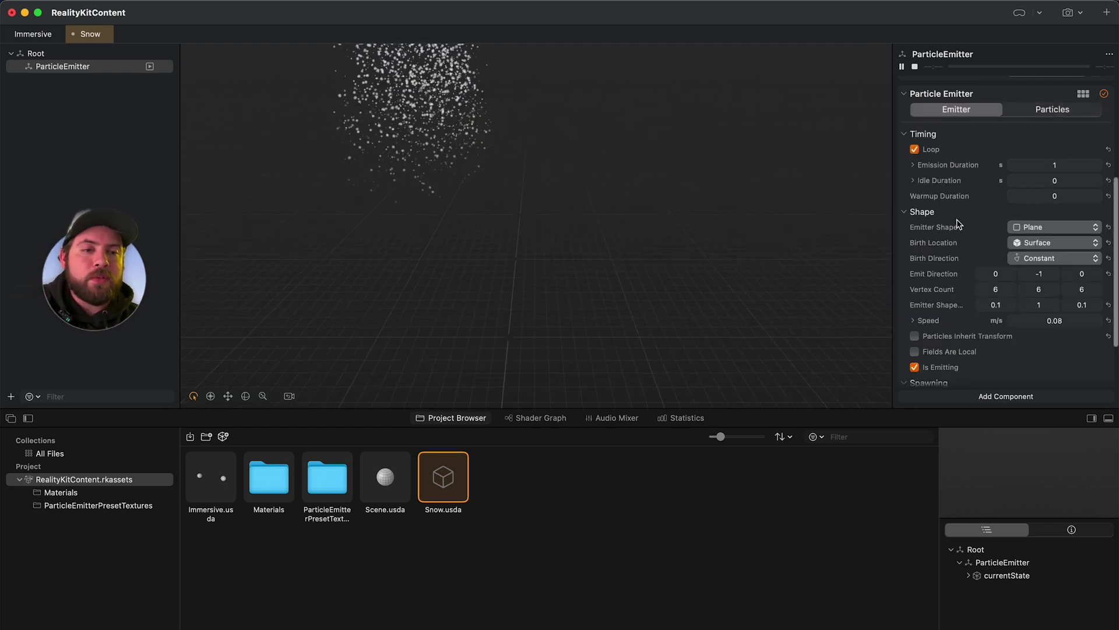
- Set the emitter's Transform Scale to 3, 3, 3 and preview the wider snowfall
scroll(966, 219, up, 5)
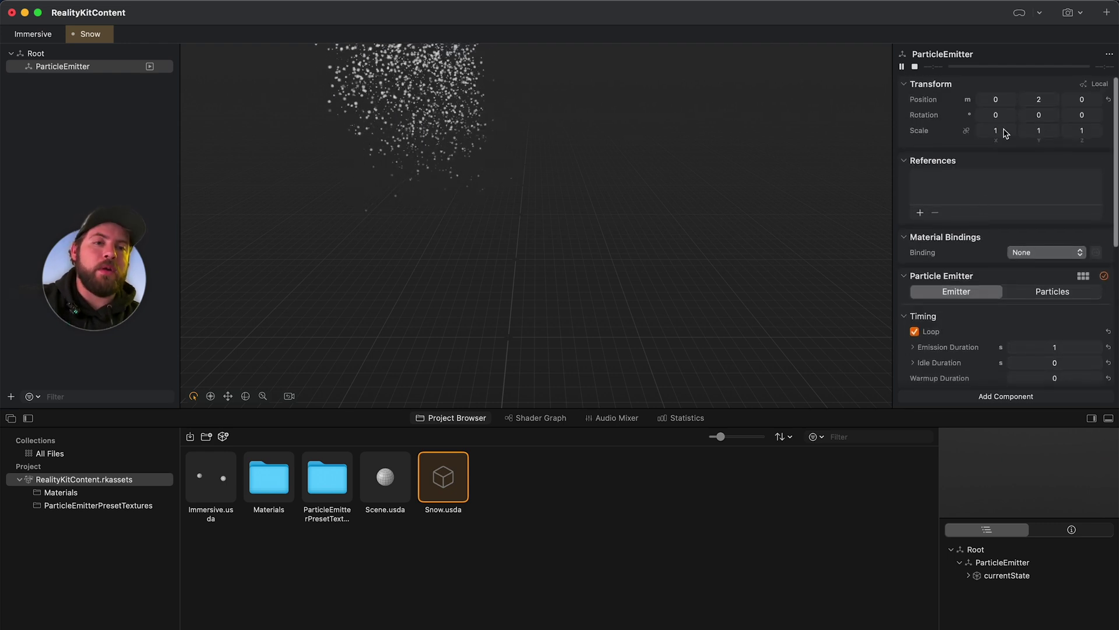
click(998, 131)
key(BackSpace)
text(2)
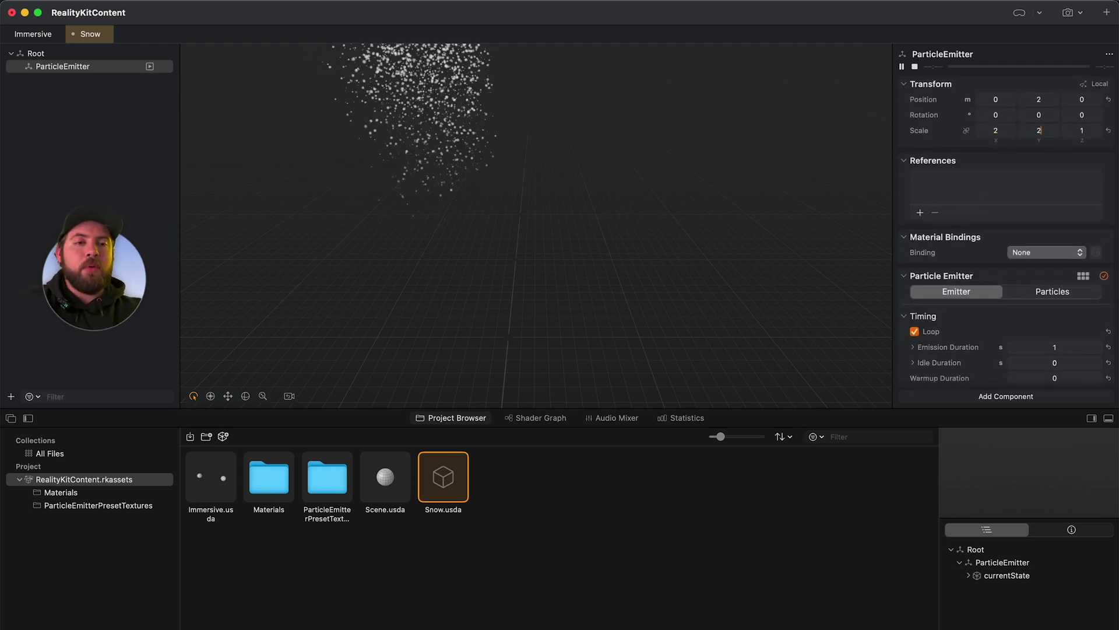
key(Tab)
key(Tab)
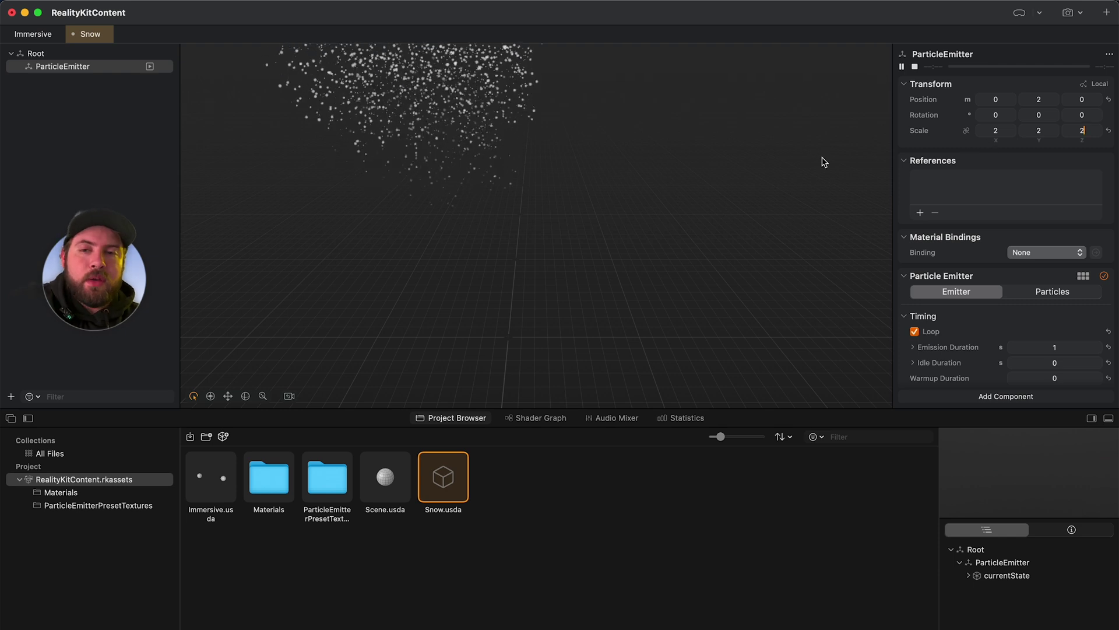
key(Return)
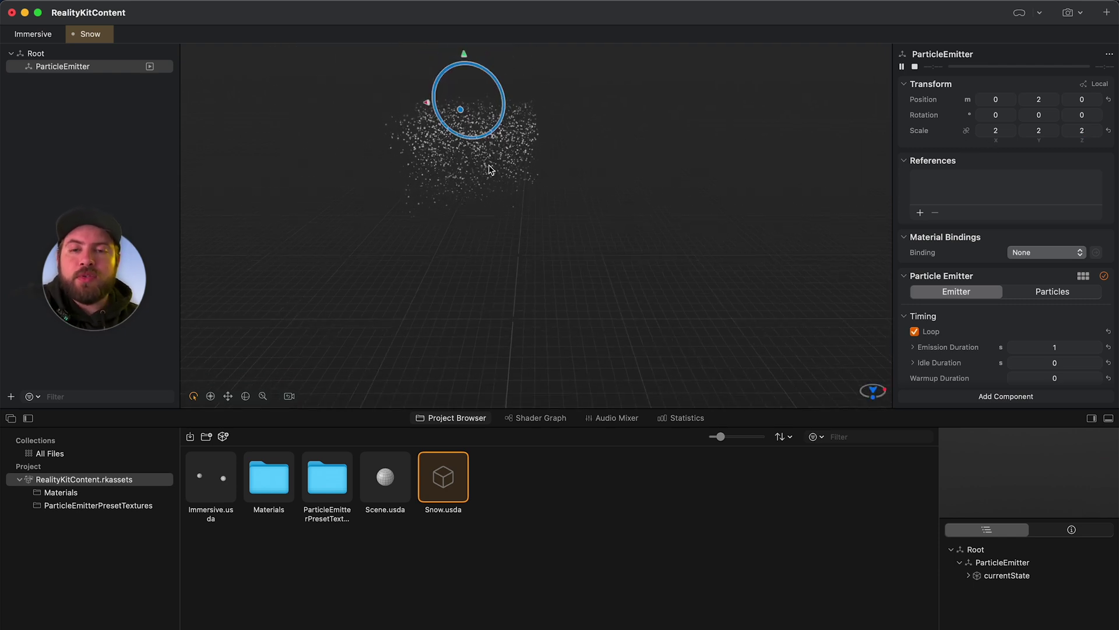
scroll(1004, 146, down, 2)
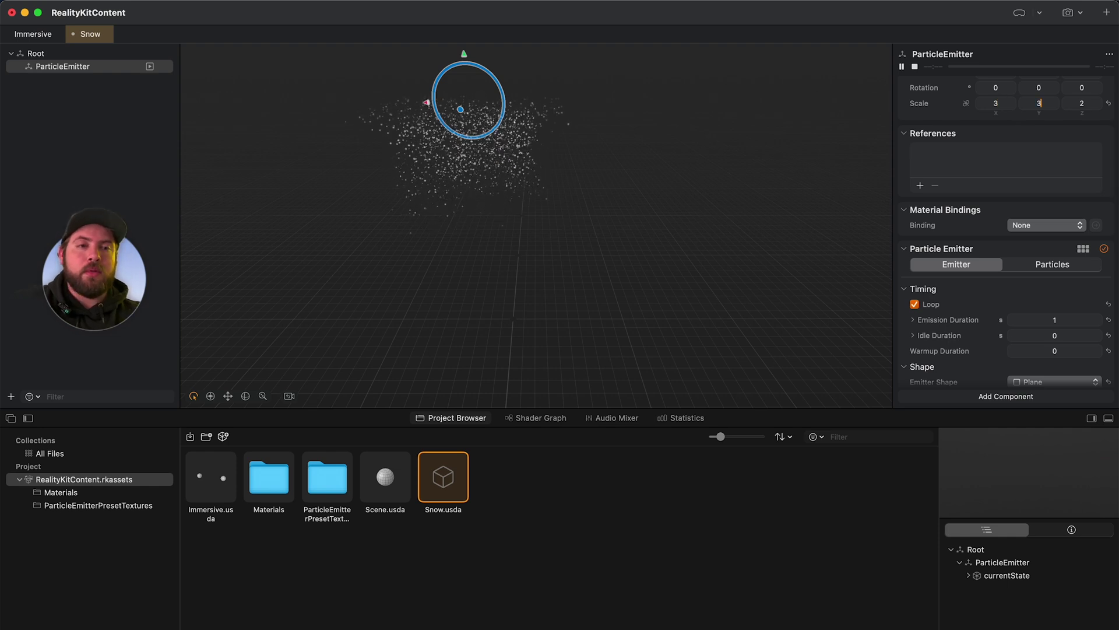
click(796, 184)
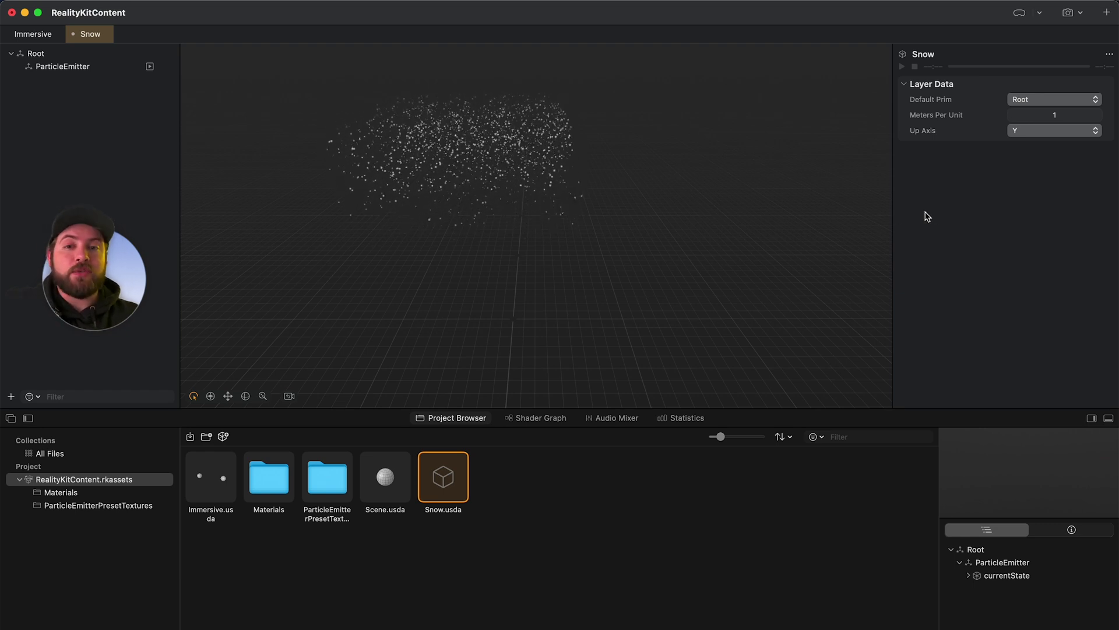
click(46, 69)
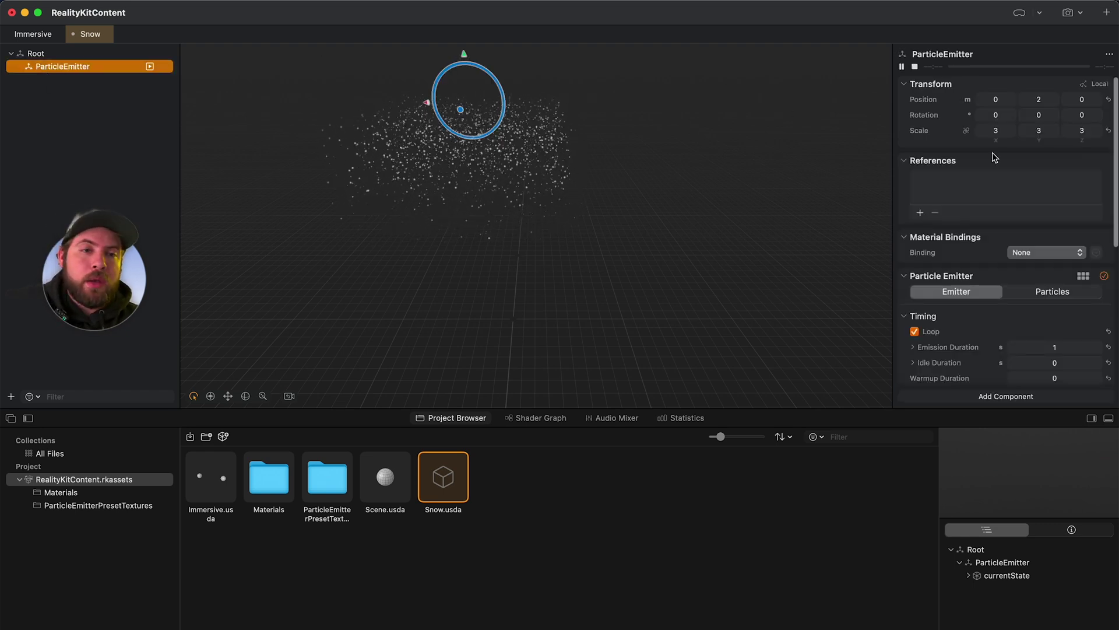
- Set the snow particles' Life Span to 12 seconds
drag(662, 317, 657, 302)
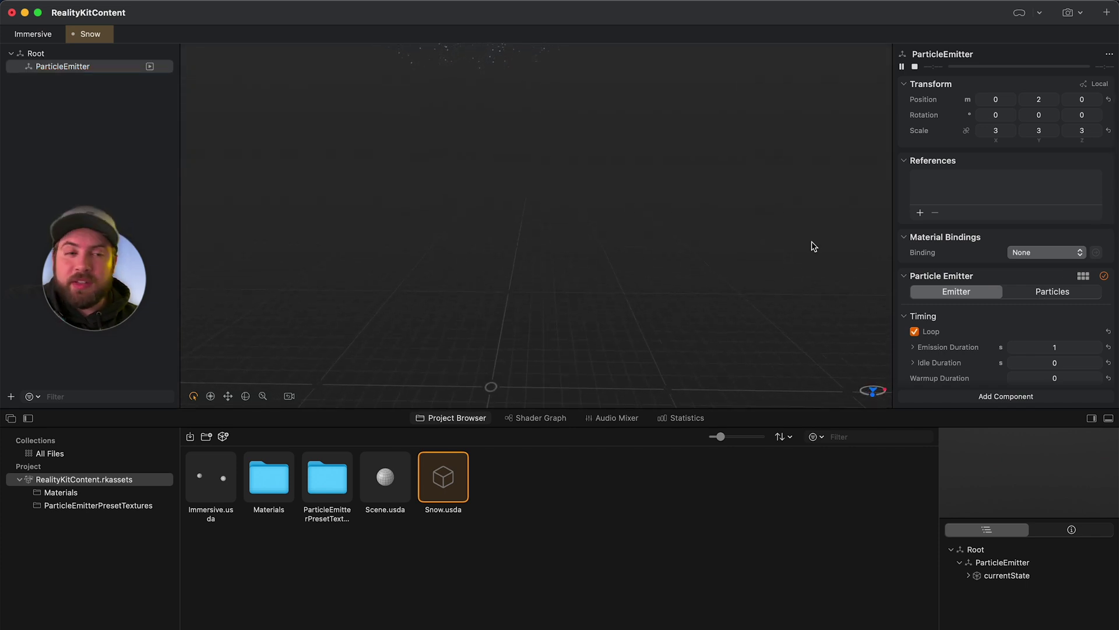
click(1048, 297)
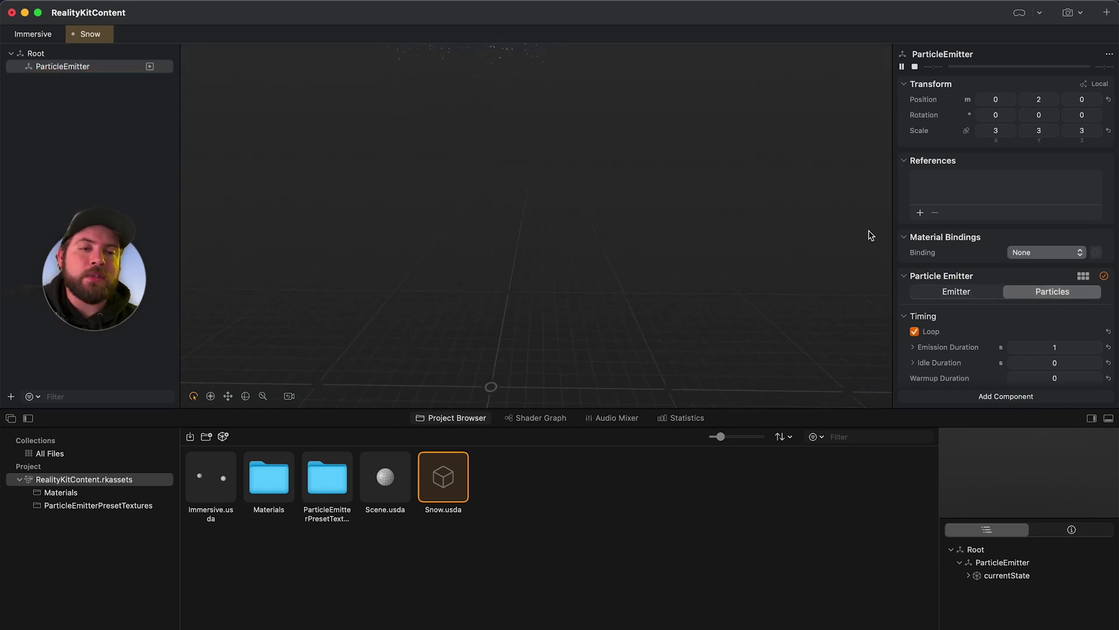
scroll(1043, 266, down, 5)
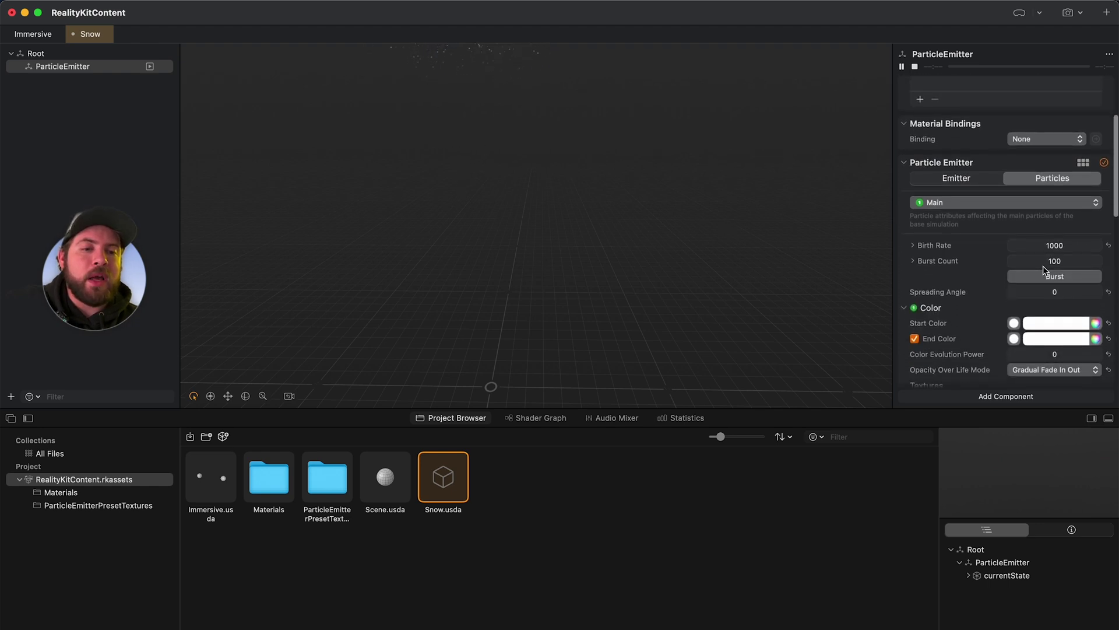
scroll(1044, 265, down, 8)
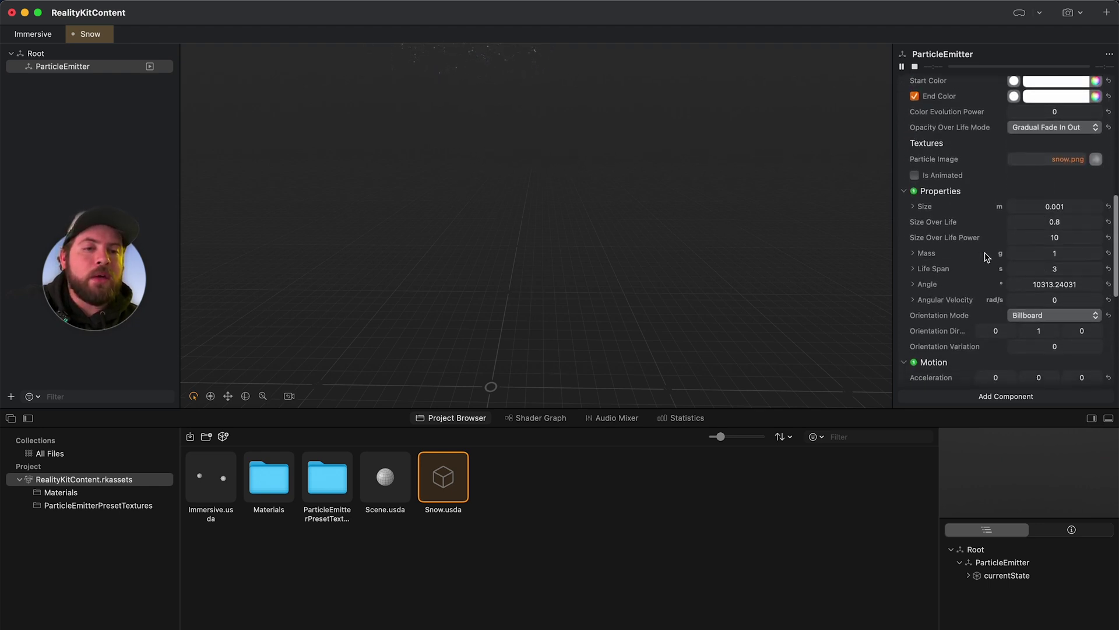
scroll(951, 220, down, 2)
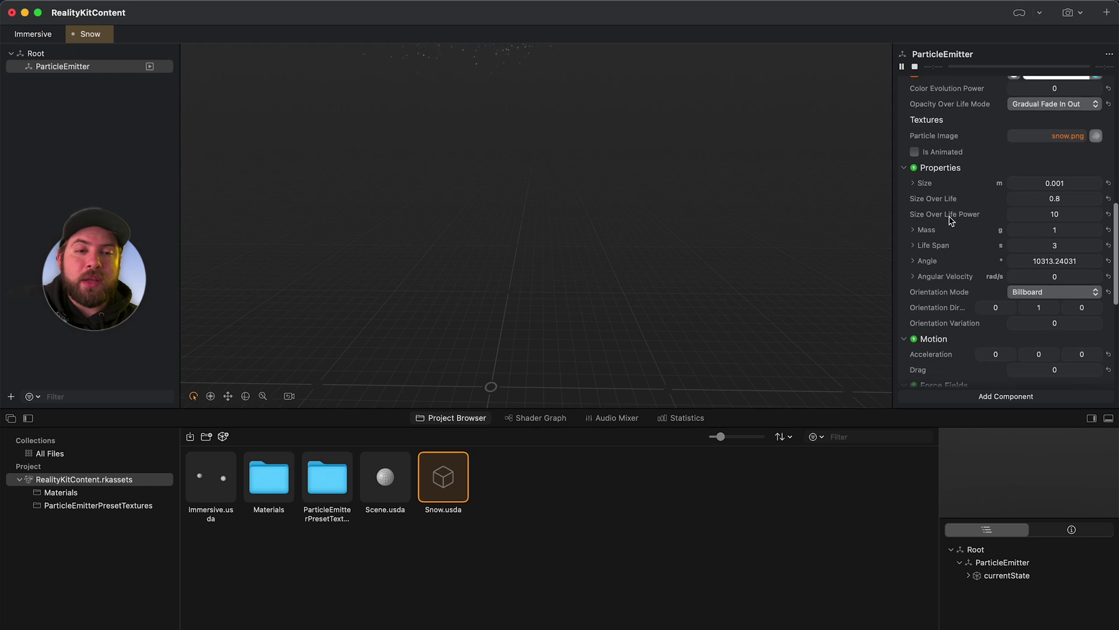
click(913, 242)
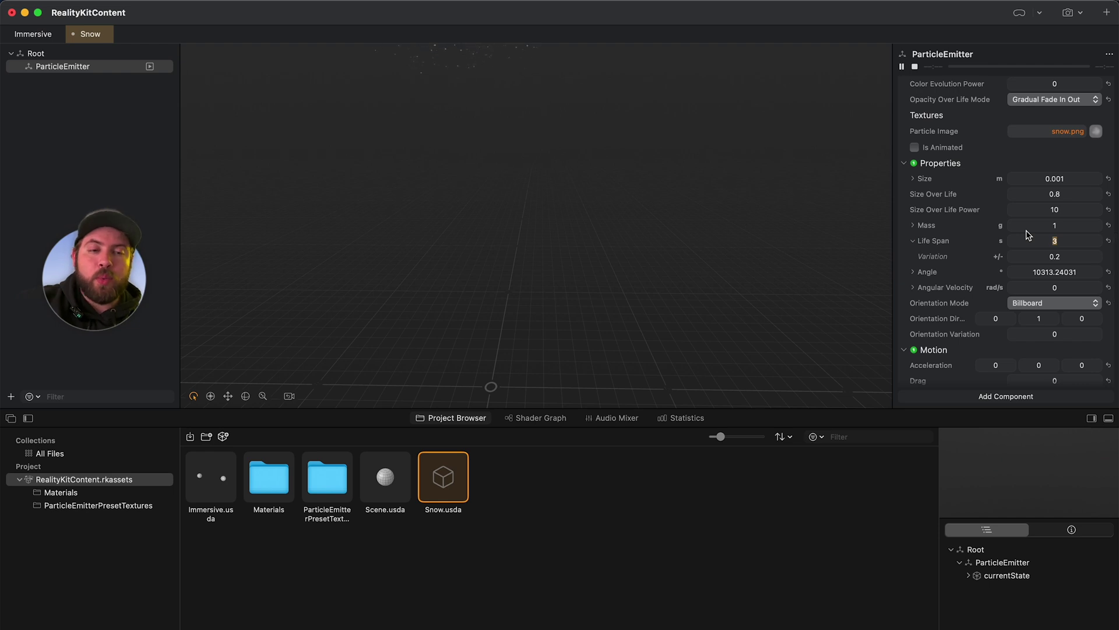
text(12)
click(558, 202)
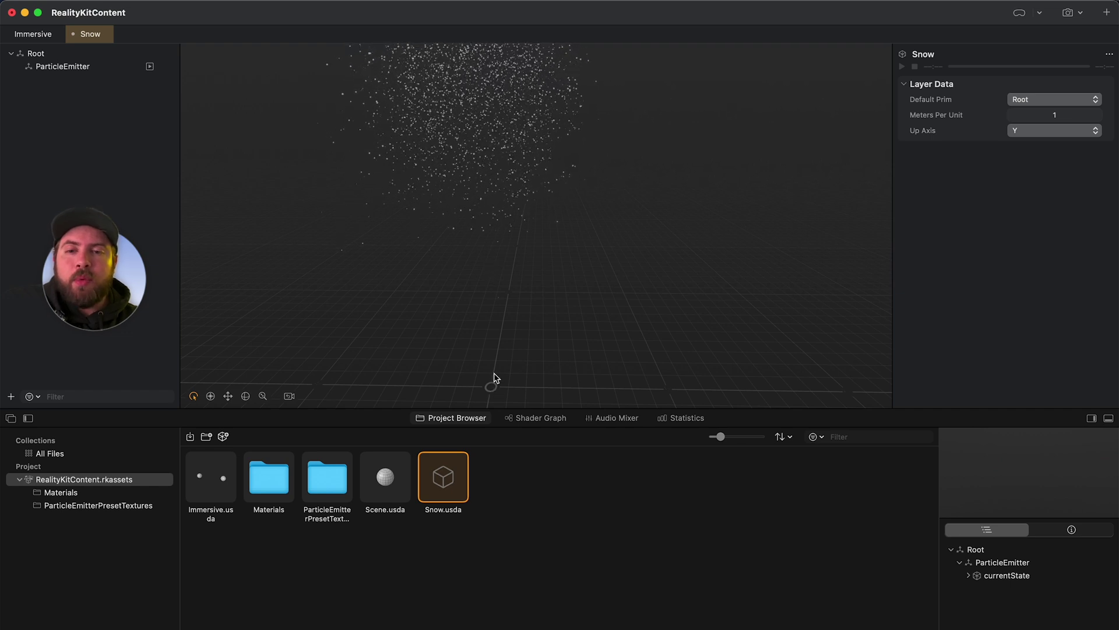
- Lower the view to ground level and dismiss the low-battery notification
drag(494, 378, 494, 353)
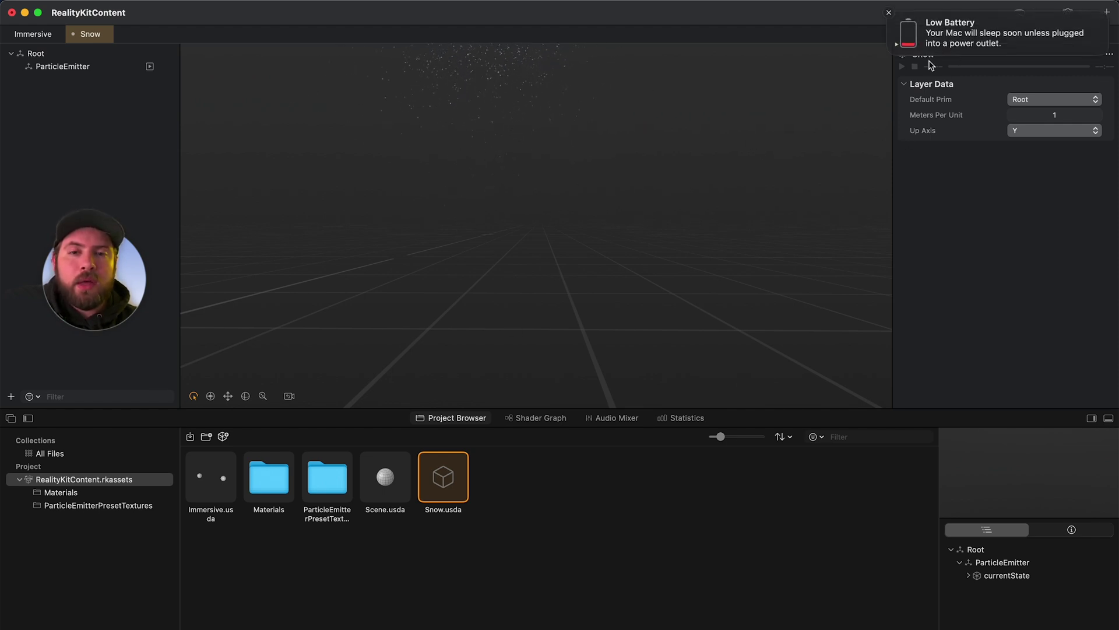
click(892, 13)
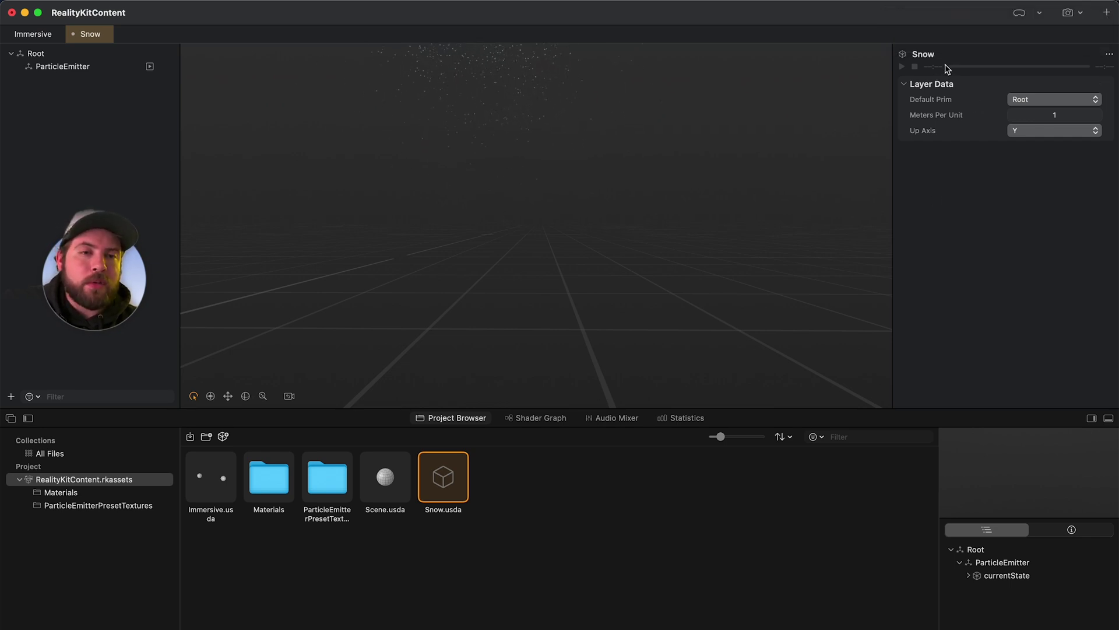
click(64, 68)
- Change the ParticleEmitter's Position Y from 2 to 1.6, placing it at 0, 1.6, 0
click(1043, 99)
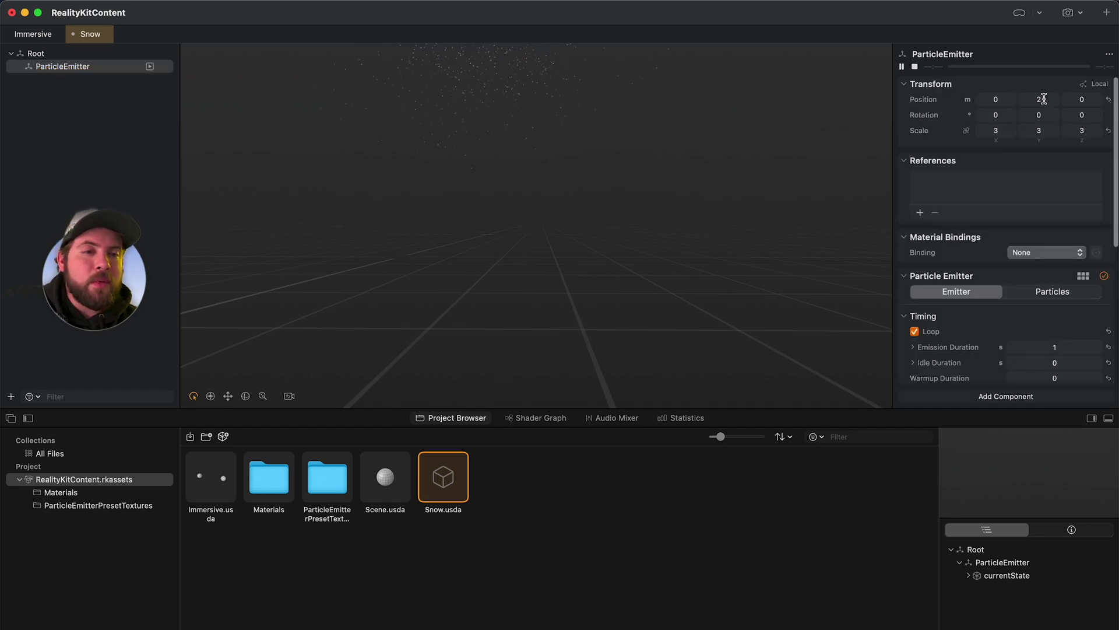
key(BackSpace)
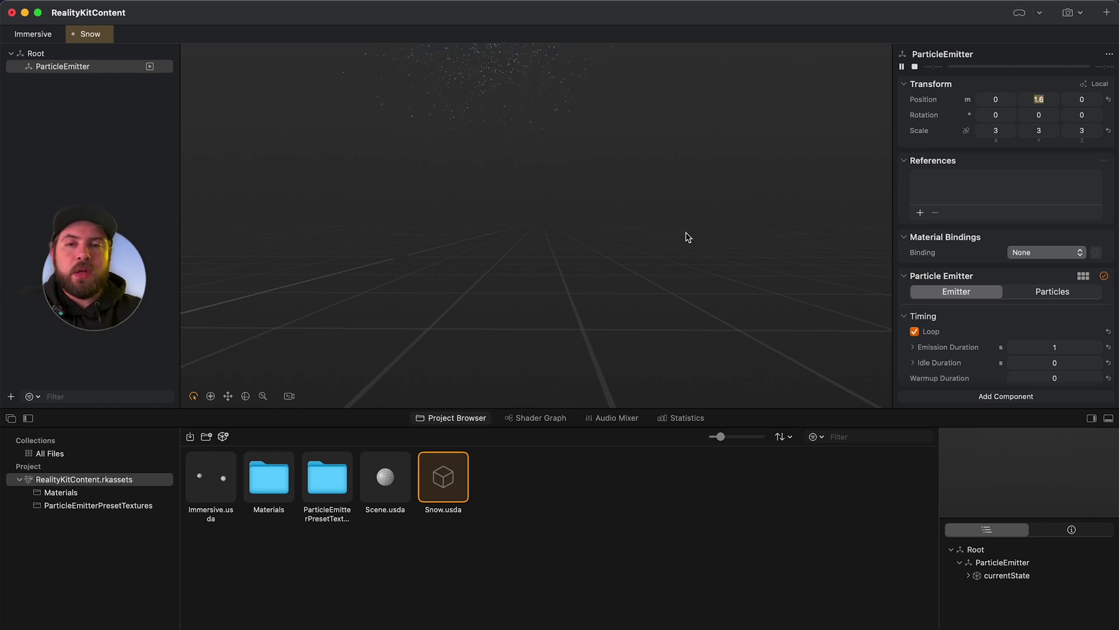
key(Return)
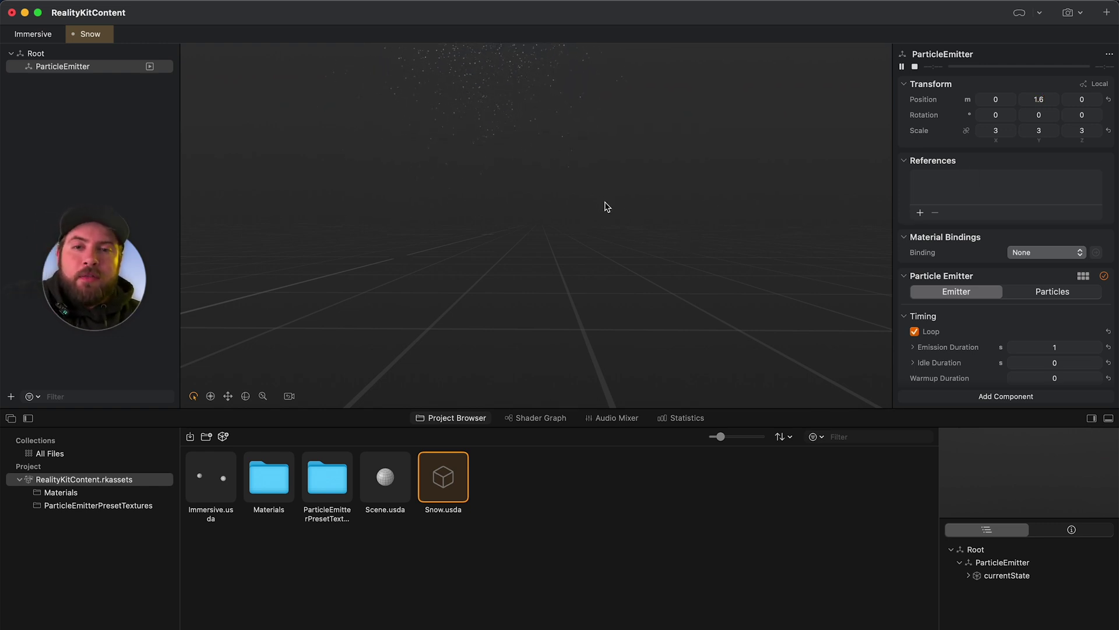
scroll(591, 200, down, 5)
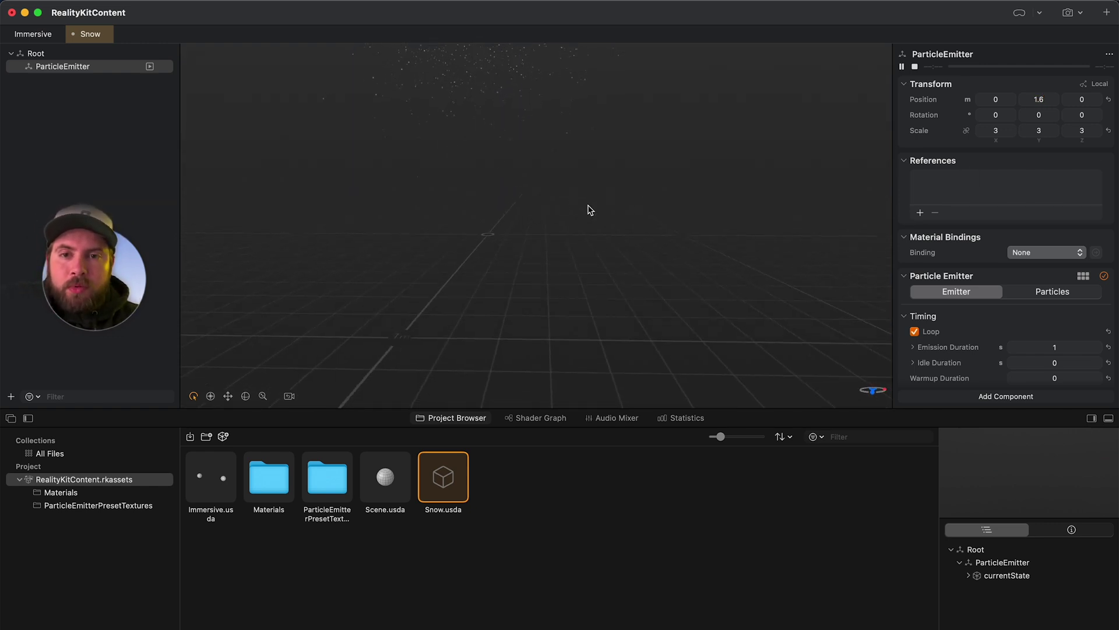
scroll(592, 198, down, 2)
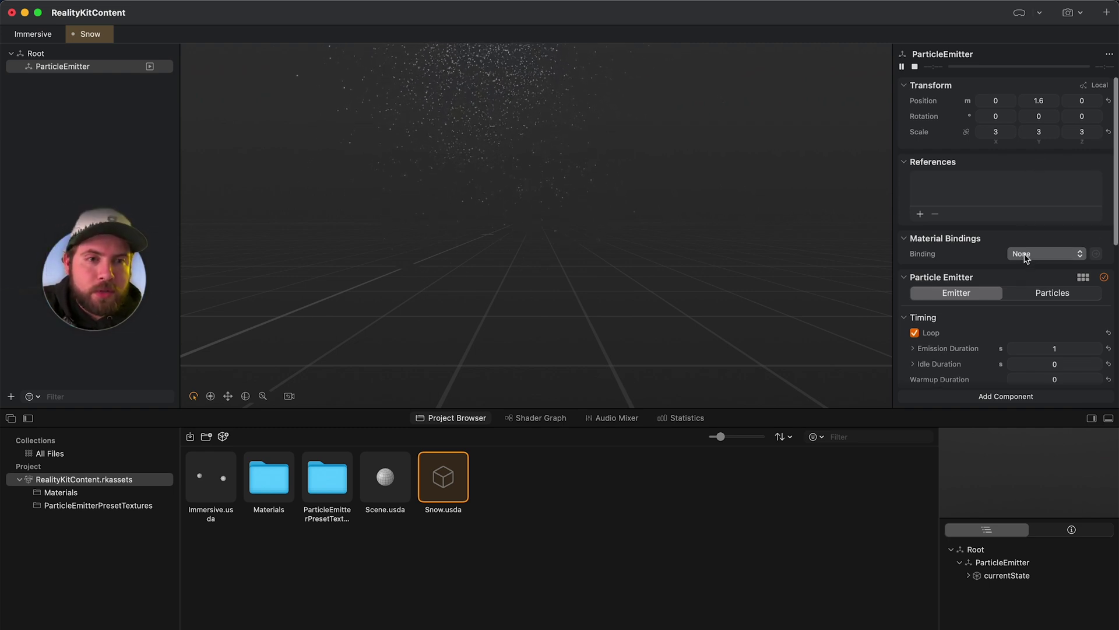
scroll(1016, 235, down, 5)
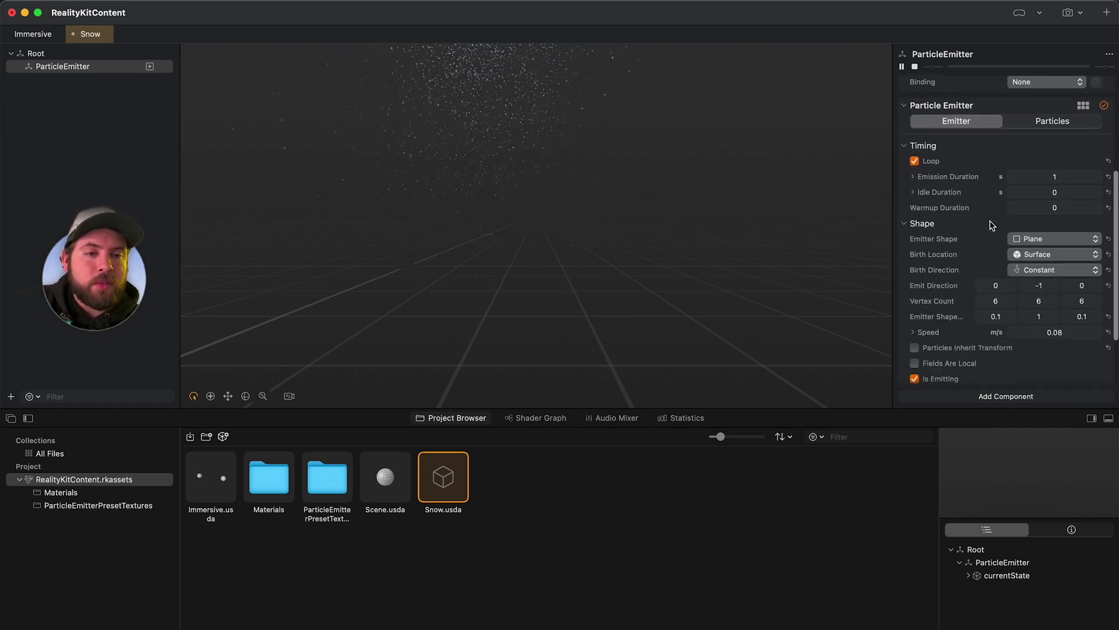
- Show the emitter's Particles settings and start editing the size variation value
scroll(971, 200, down, 3)
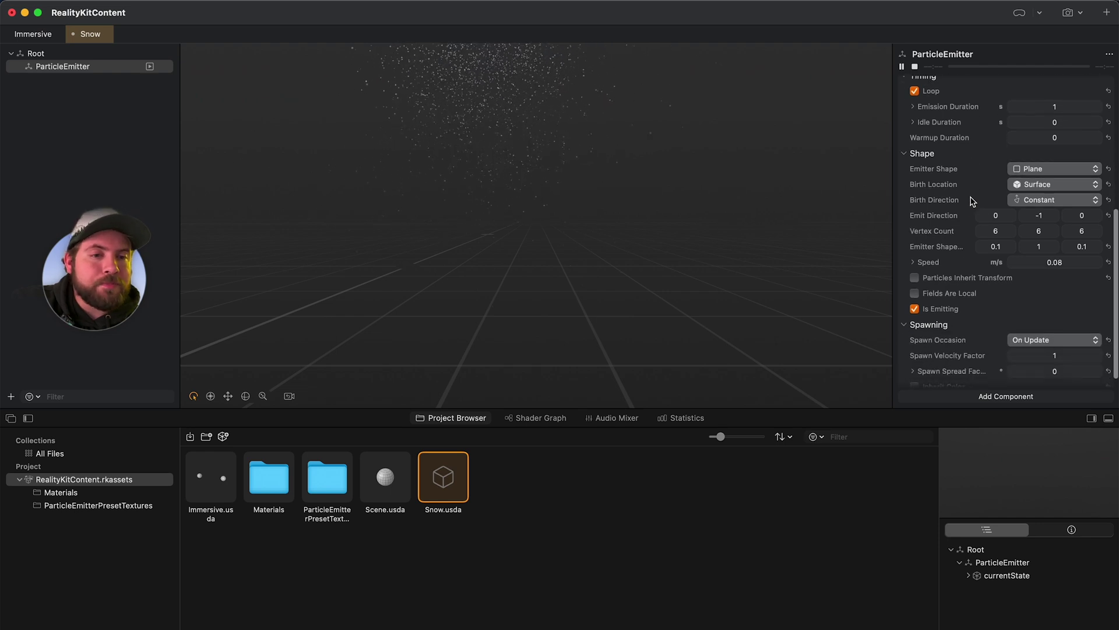
scroll(977, 152, up, 10)
click(1046, 293)
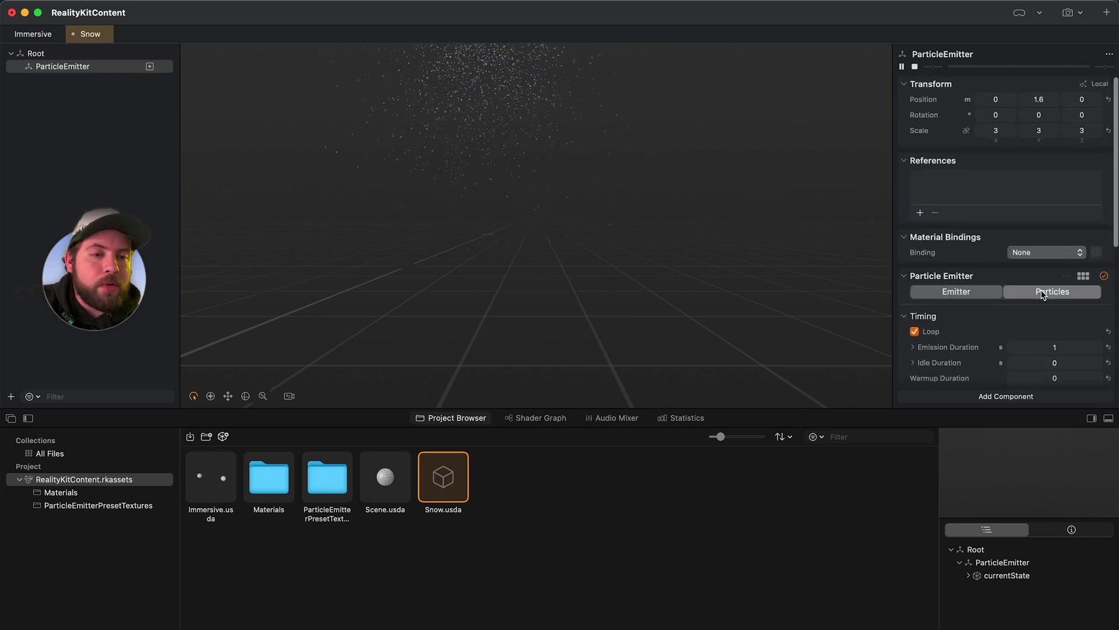
scroll(1043, 294, down, 6)
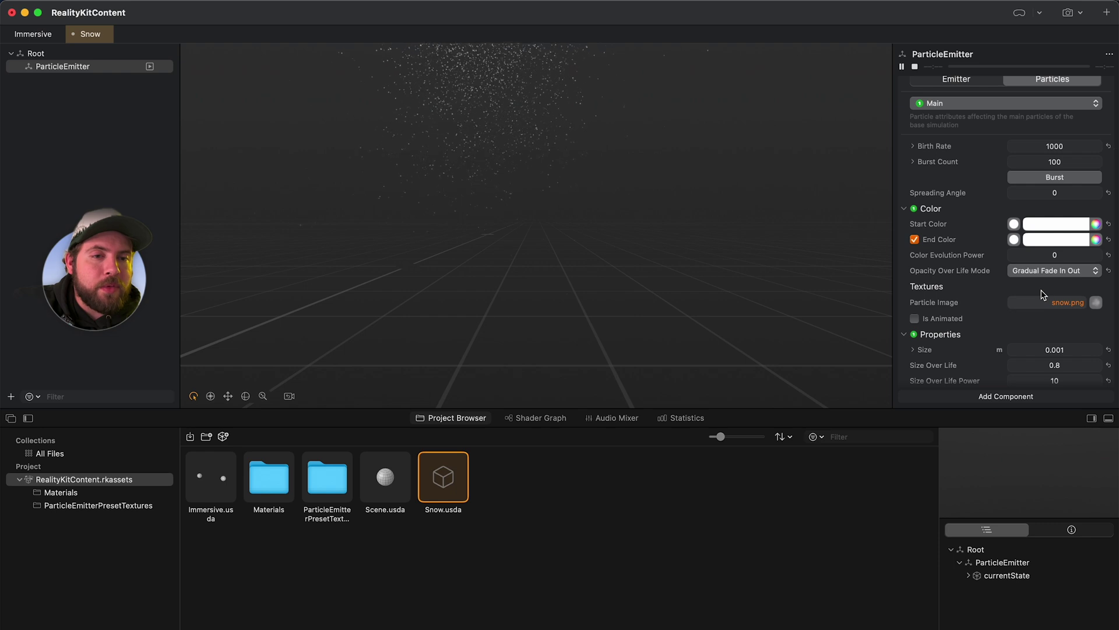
scroll(1043, 293, down, 4)
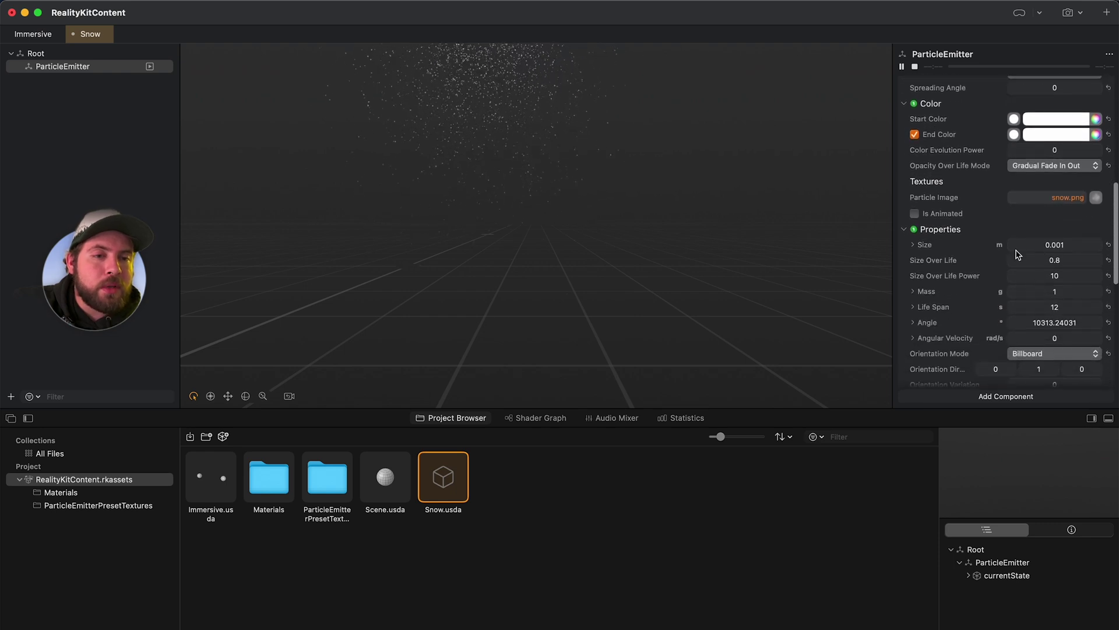
scroll(1017, 254, down, 2)
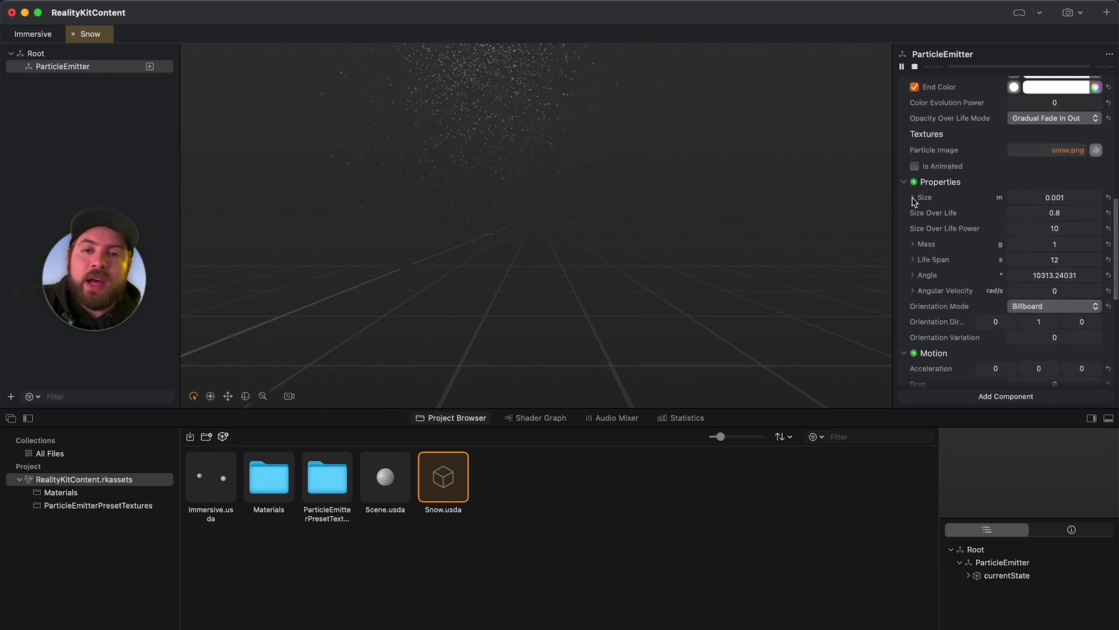
scroll(1013, 248, down, 2)
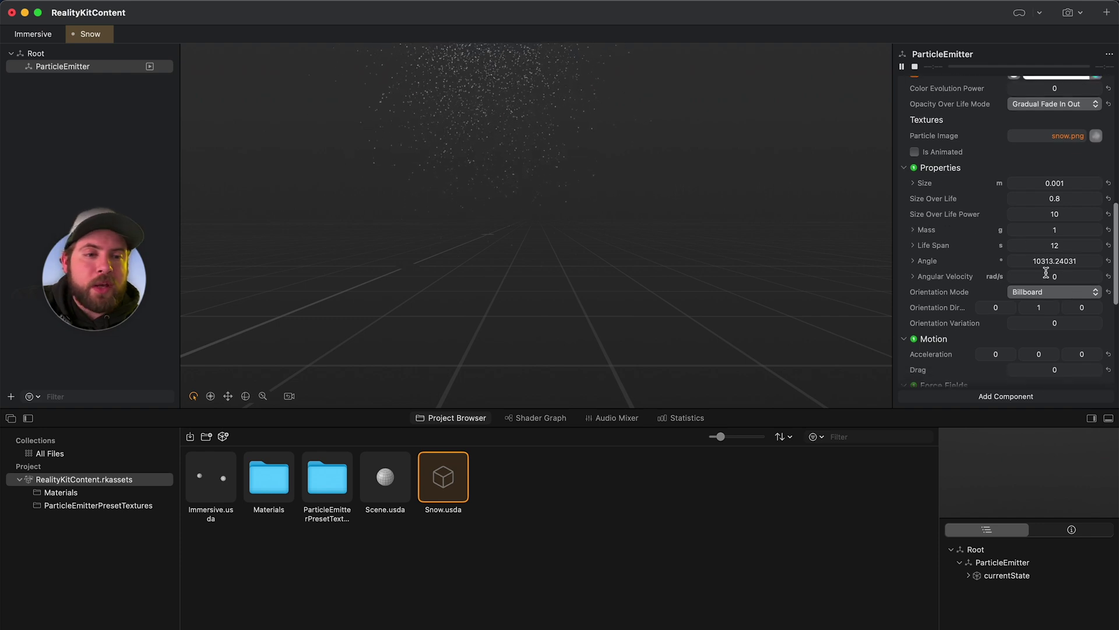
click(912, 150)
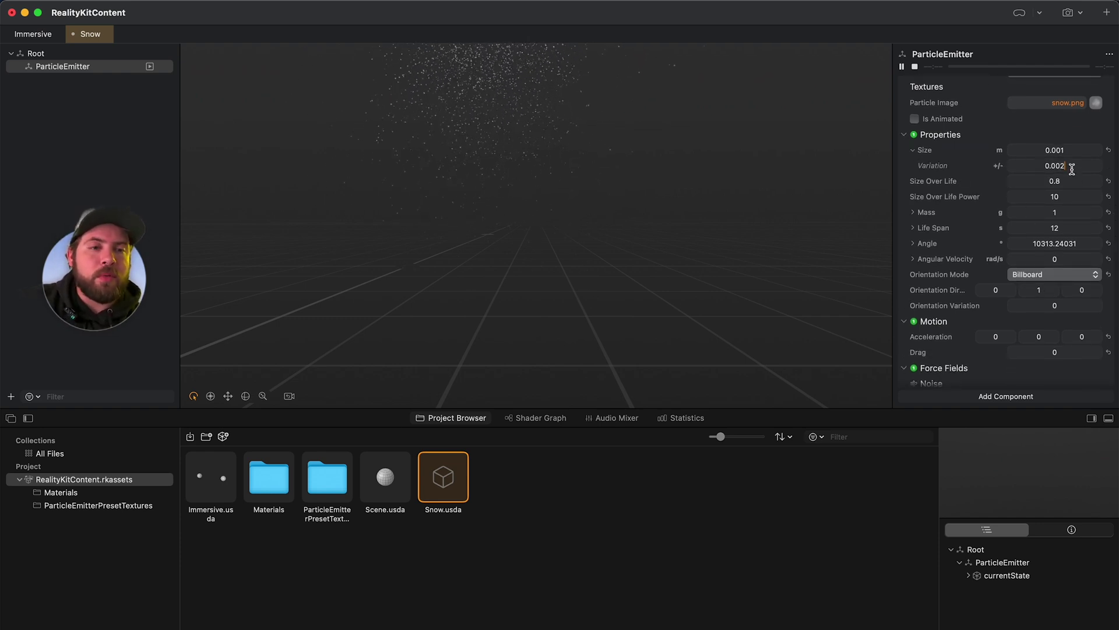
key(BackSpace)
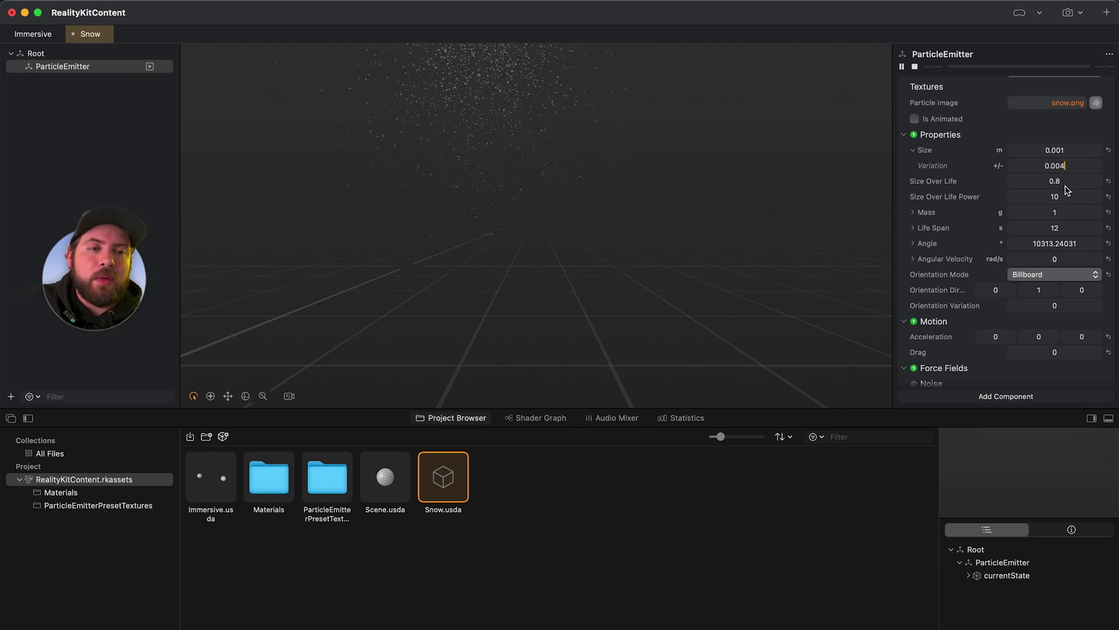
- Set the particles' Life Span to 14 seconds
scroll(1066, 190, down, 2)
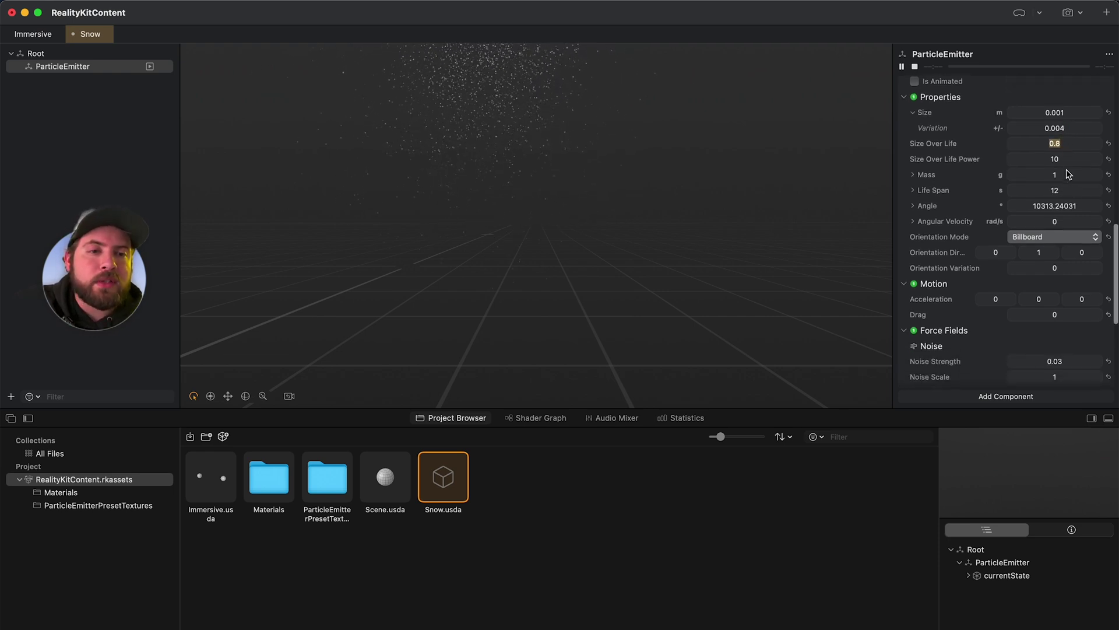
scroll(1068, 174, down, 2)
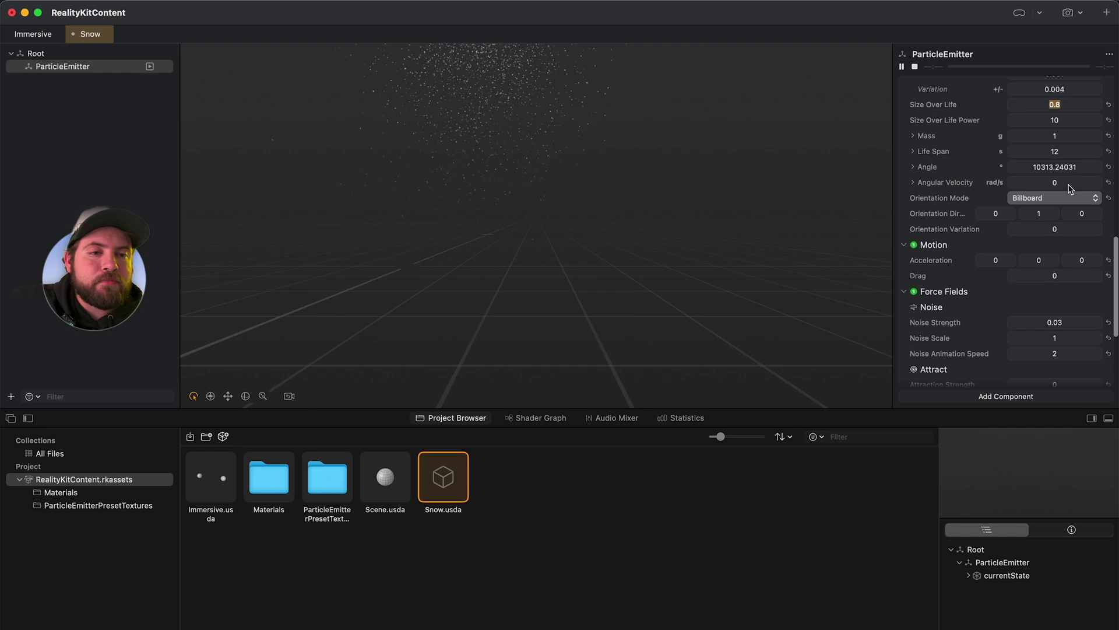
scroll(1060, 153, down, 1)
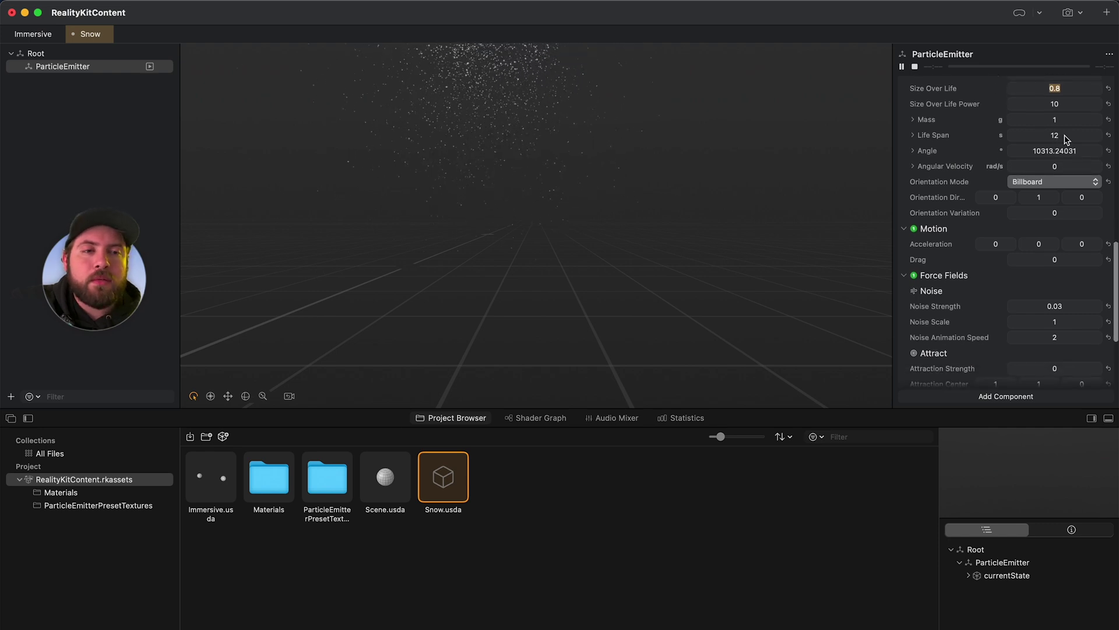
click(1056, 135)
text(14)
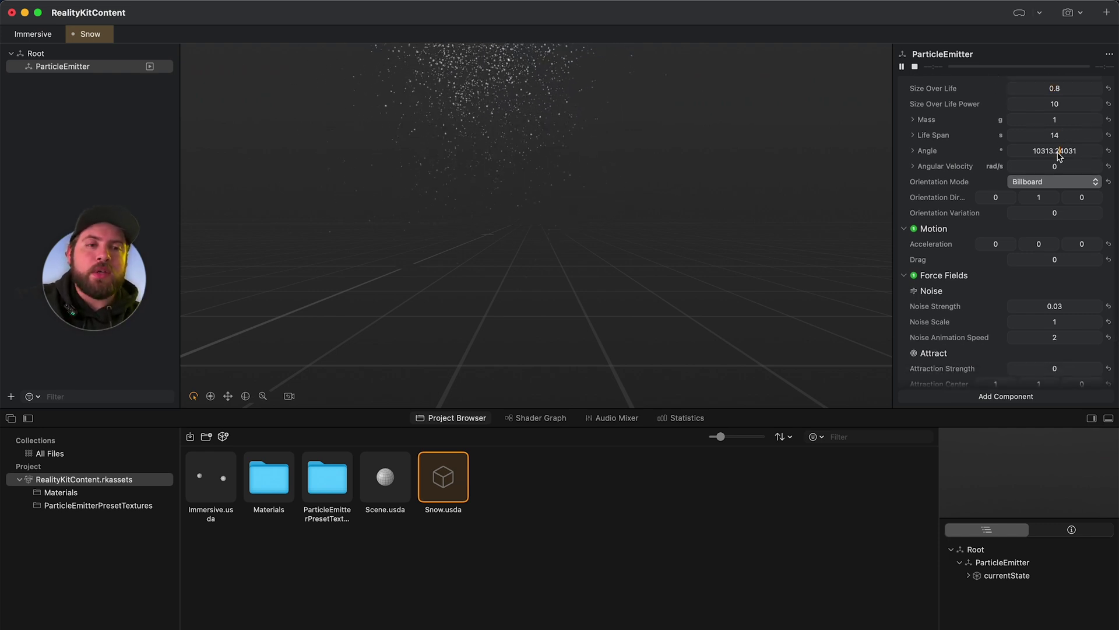
scroll(1059, 154, down, 8)
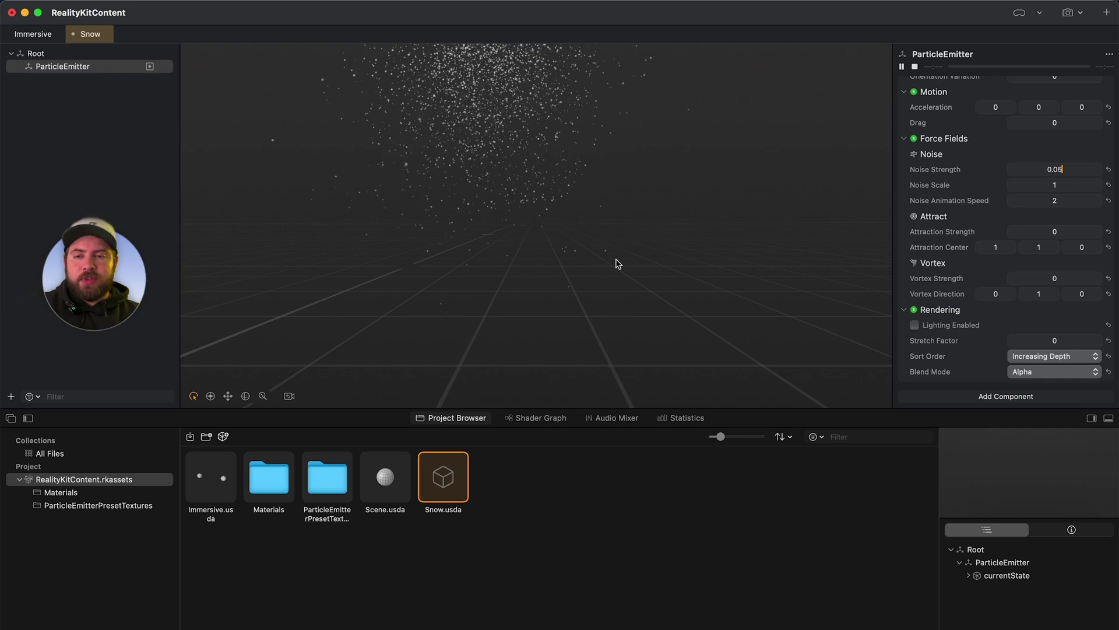
- Leave Noise Strength at 0.05 and deselect the emitter to show the scene's layer data
scroll(1054, 291, down, 2)
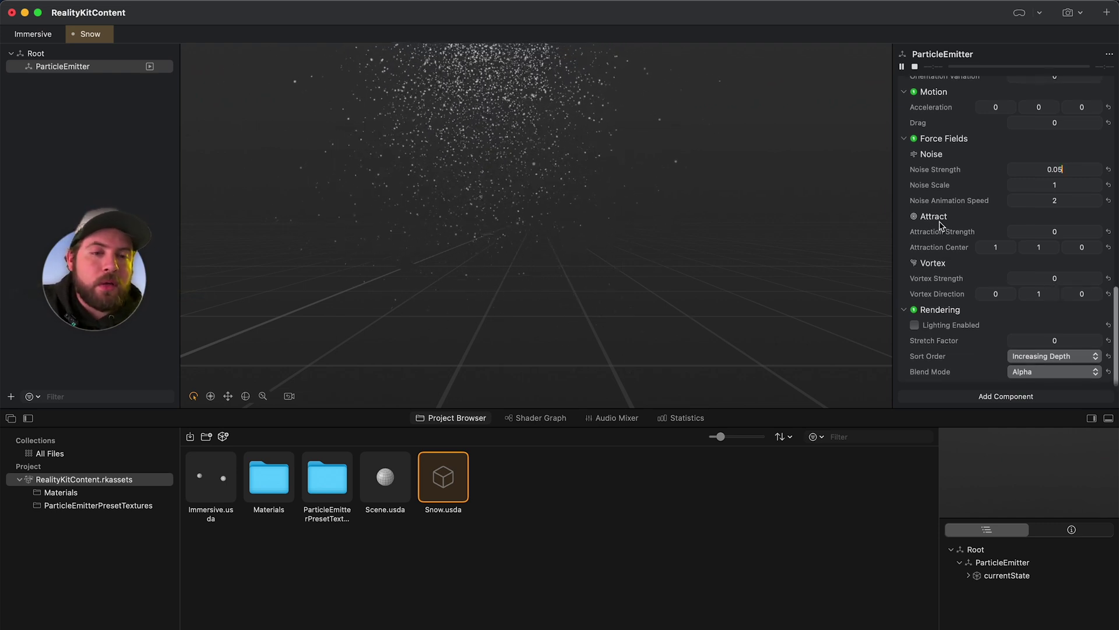
scroll(940, 175, up, 5)
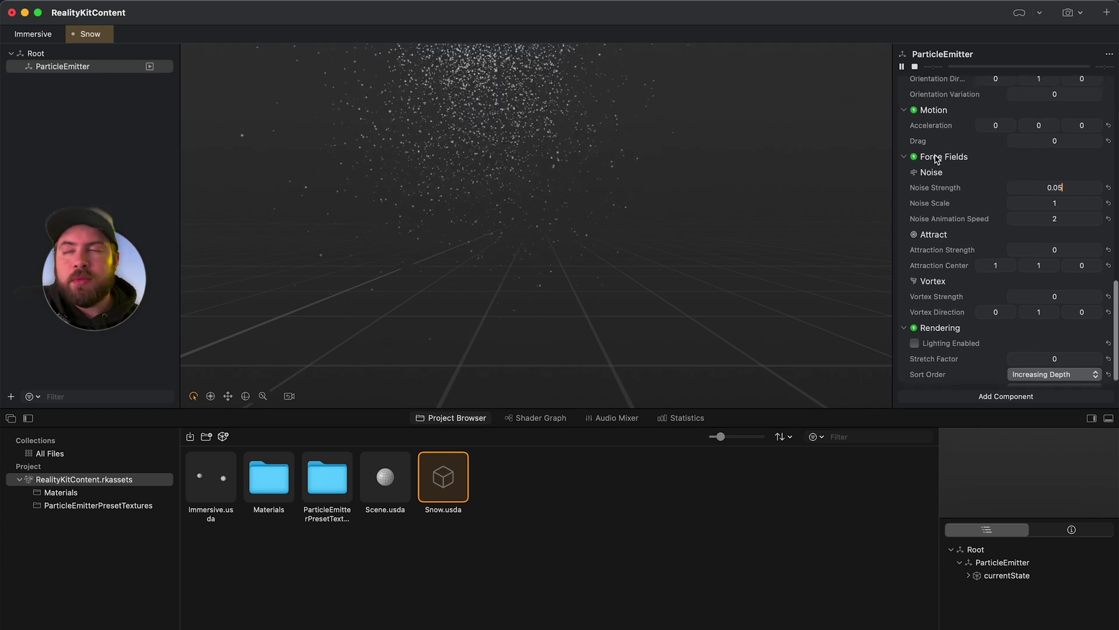
scroll(936, 160, up, 5)
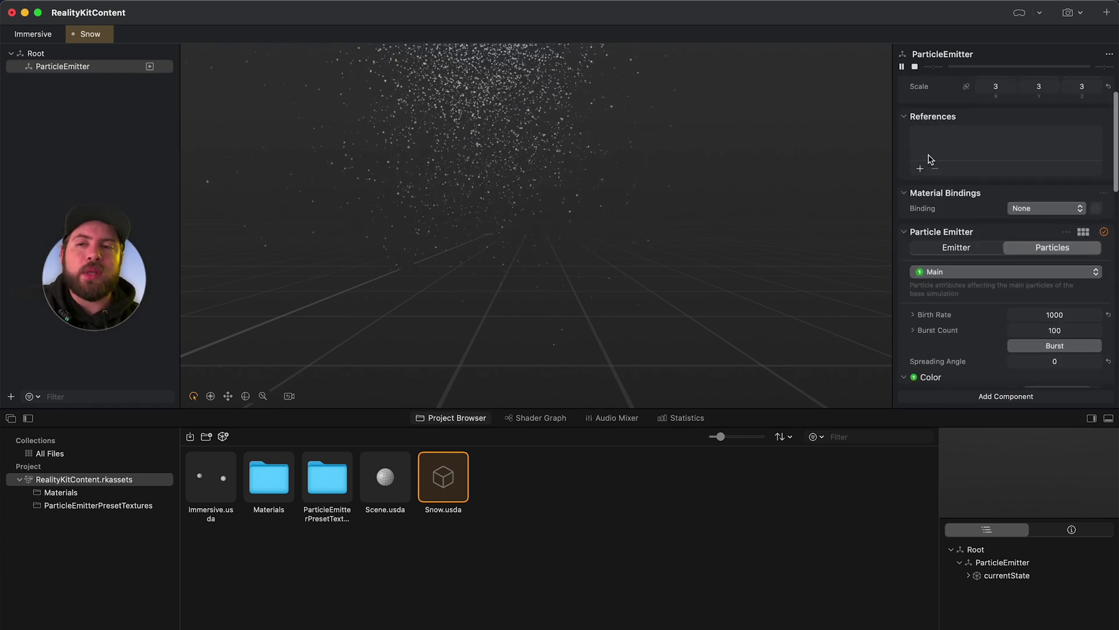
click(133, 140)
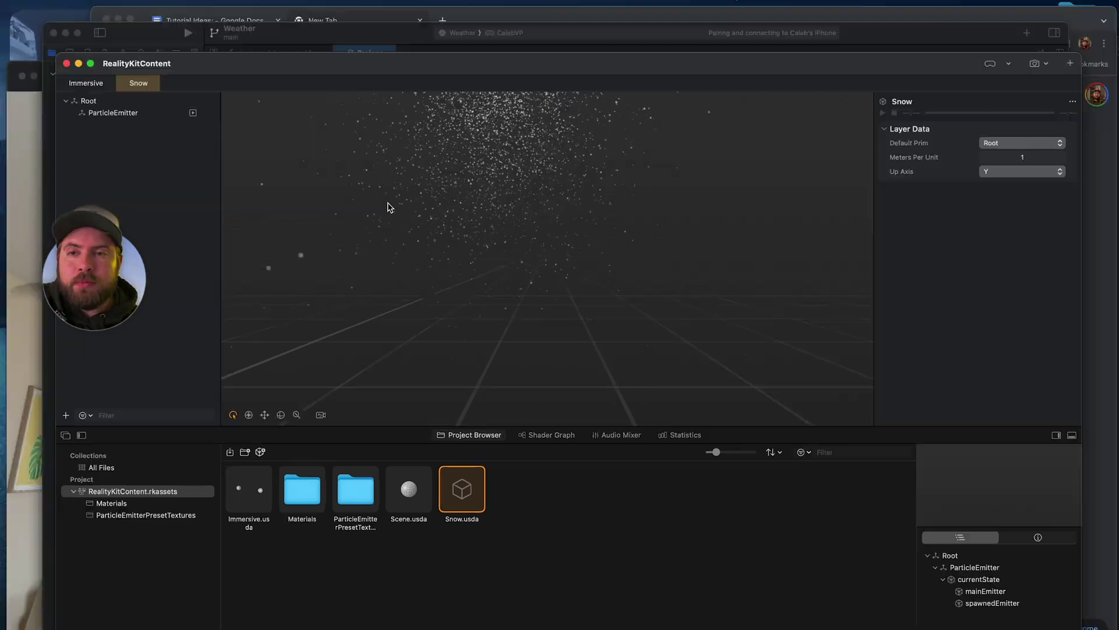
- Switch to the Xcode Weather project and open the ImmersiveView code
key(ctrl+Up)
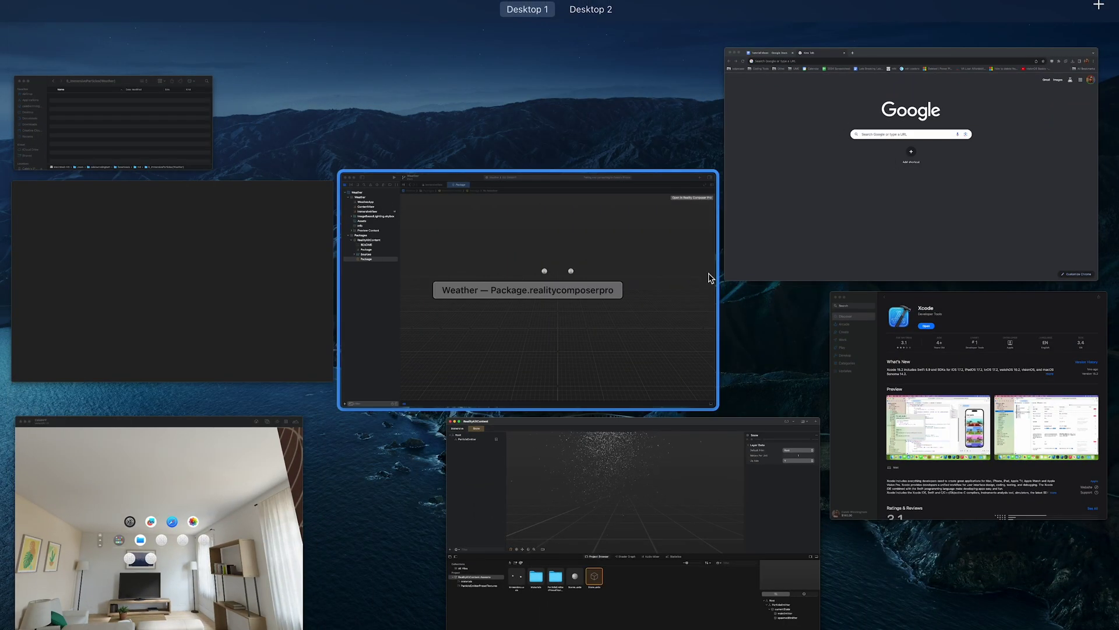
click(599, 282)
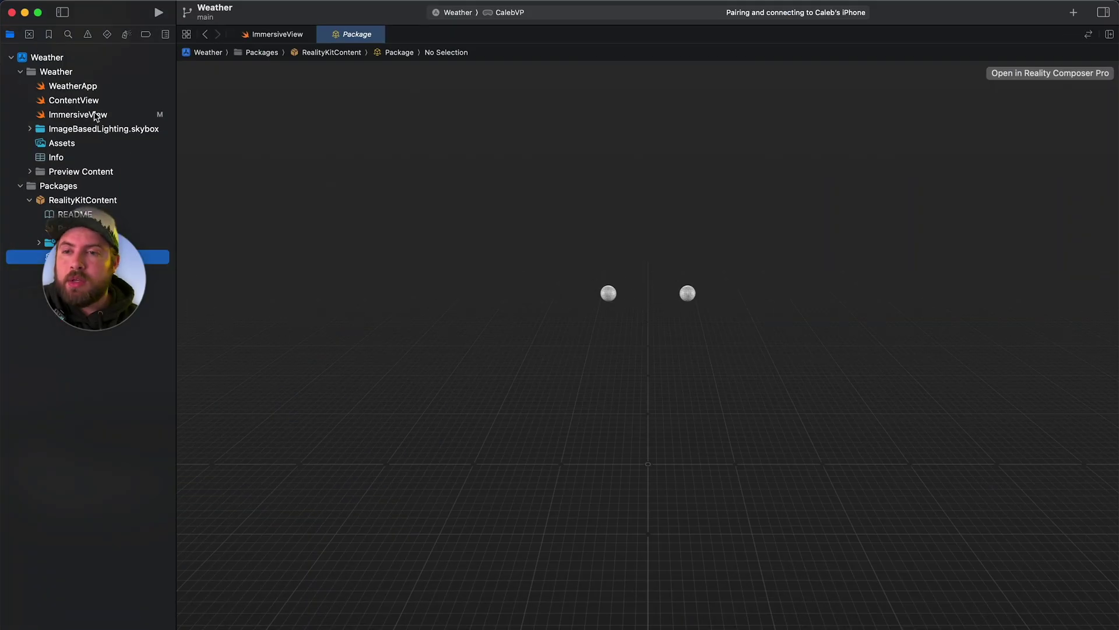
click(96, 115)
click(428, 363)
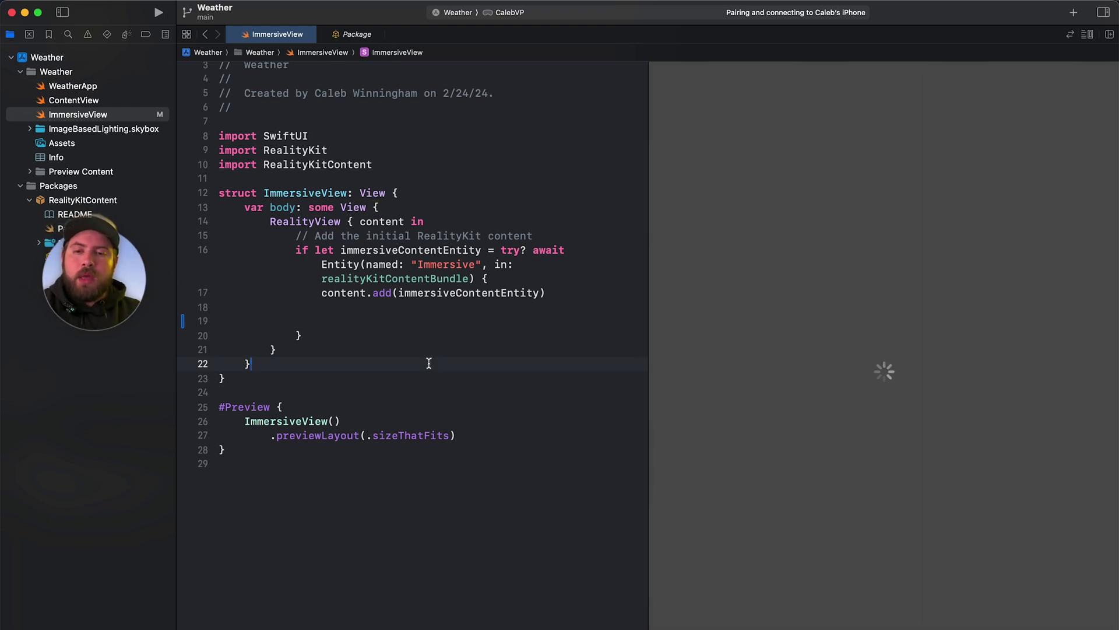
- Paste a guard-let loading Entity(named: "Snow") on line 19, add it to content, and run
click(366, 321)
text(guard let scene = try? await Entity(named: "Snow", in: realityKitContentBundle) else {     fatalError("Unable to load immersive model") }  content.add(scene))
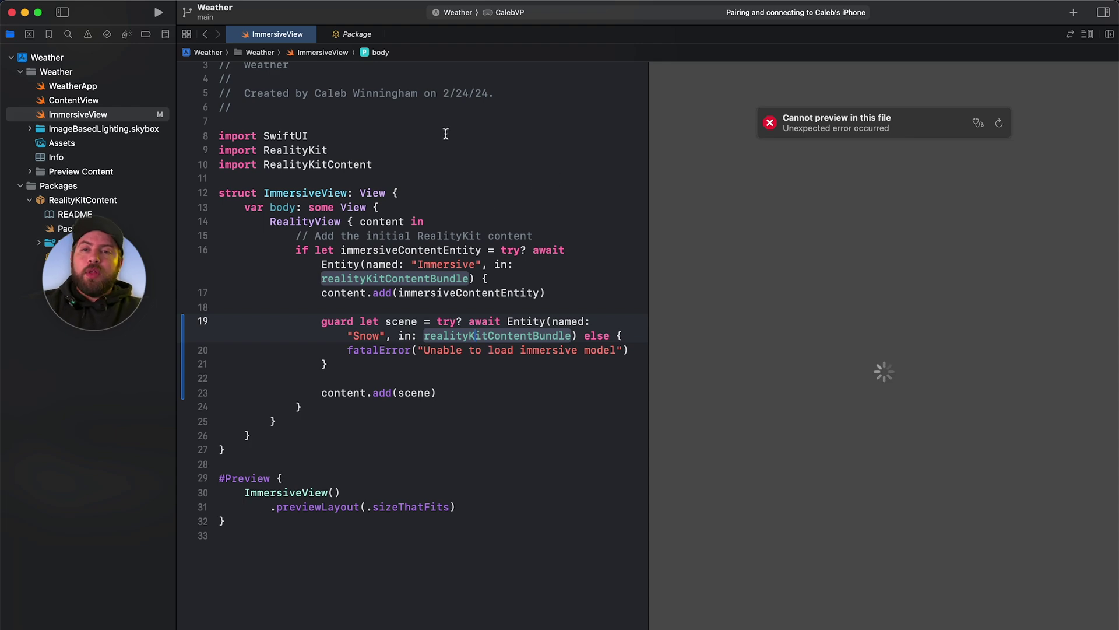
click(158, 13)
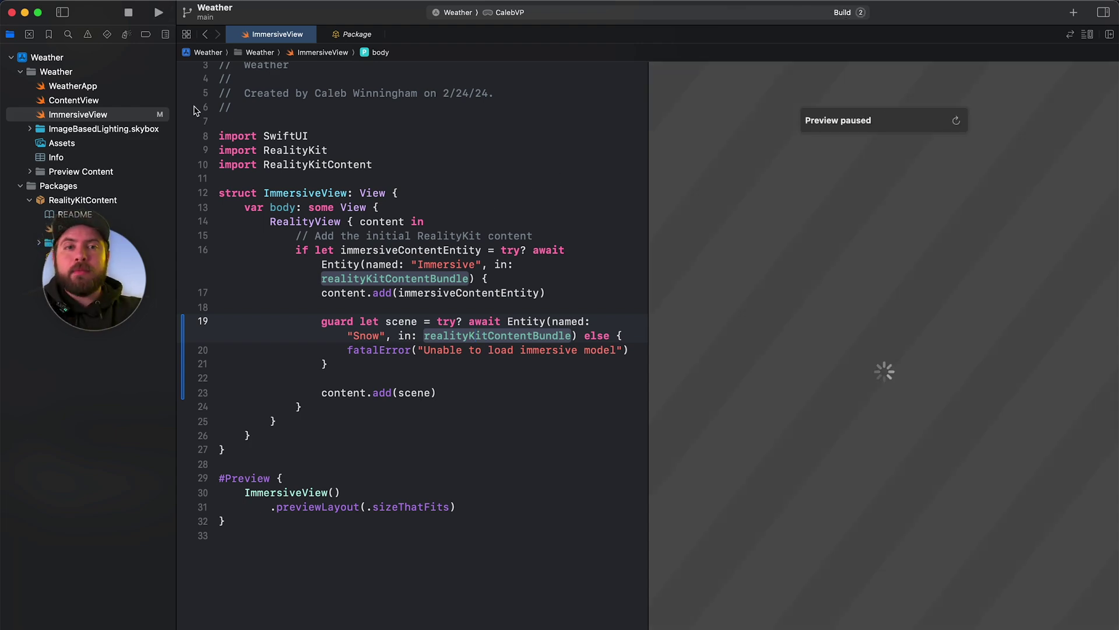
- Open Weather's immersive space in the visionOS Simulator, dismiss the alert, and look around
key(ctrl+Up)
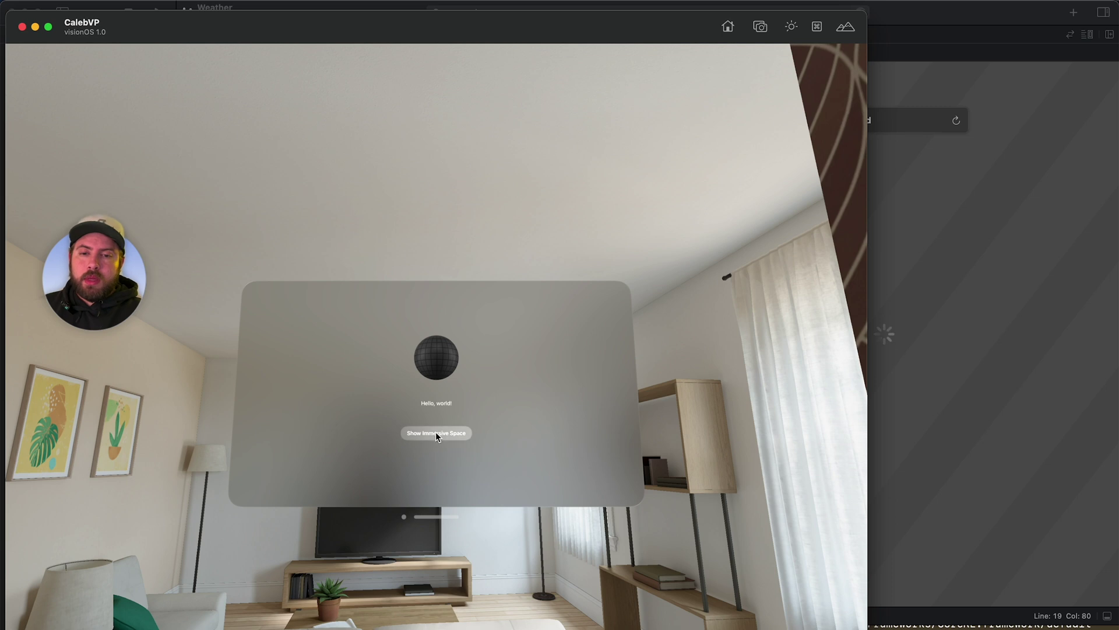
click(445, 434)
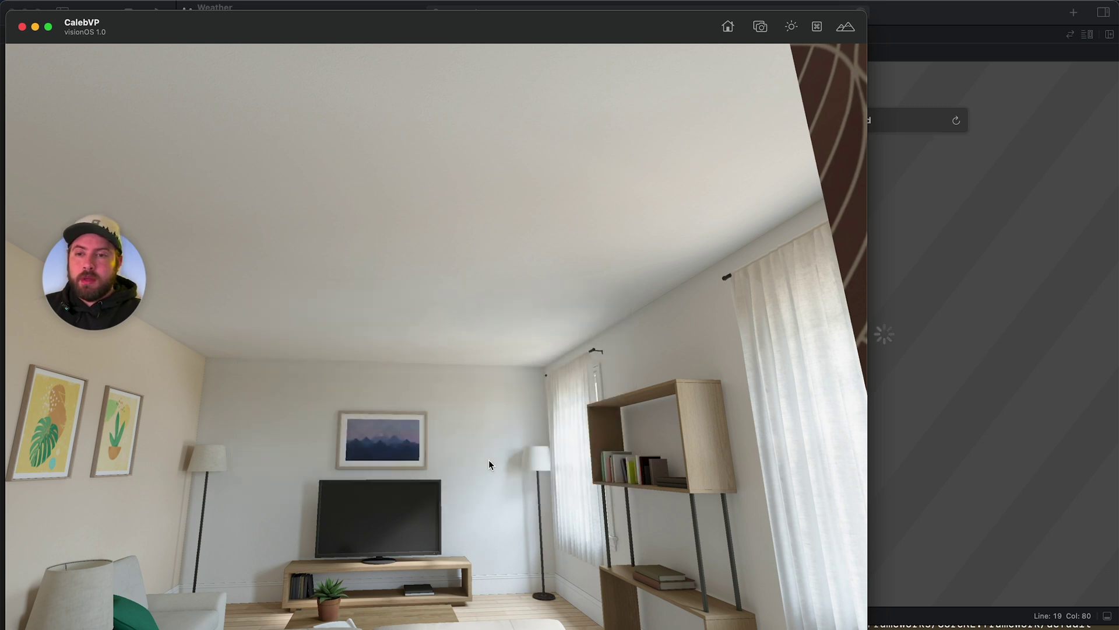
click(450, 386)
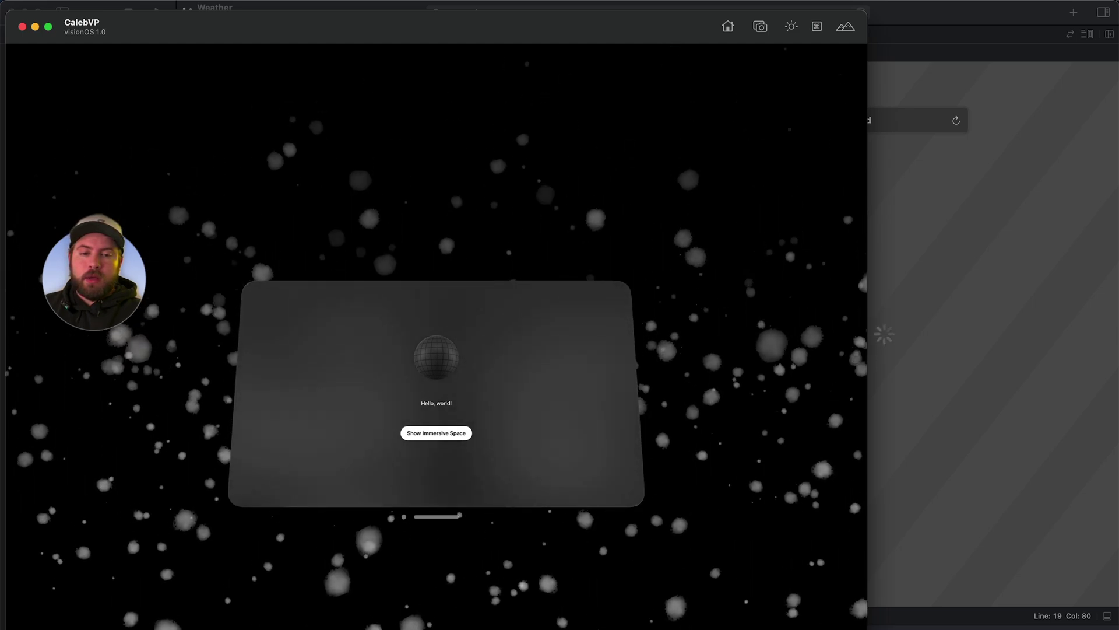
key(Down)
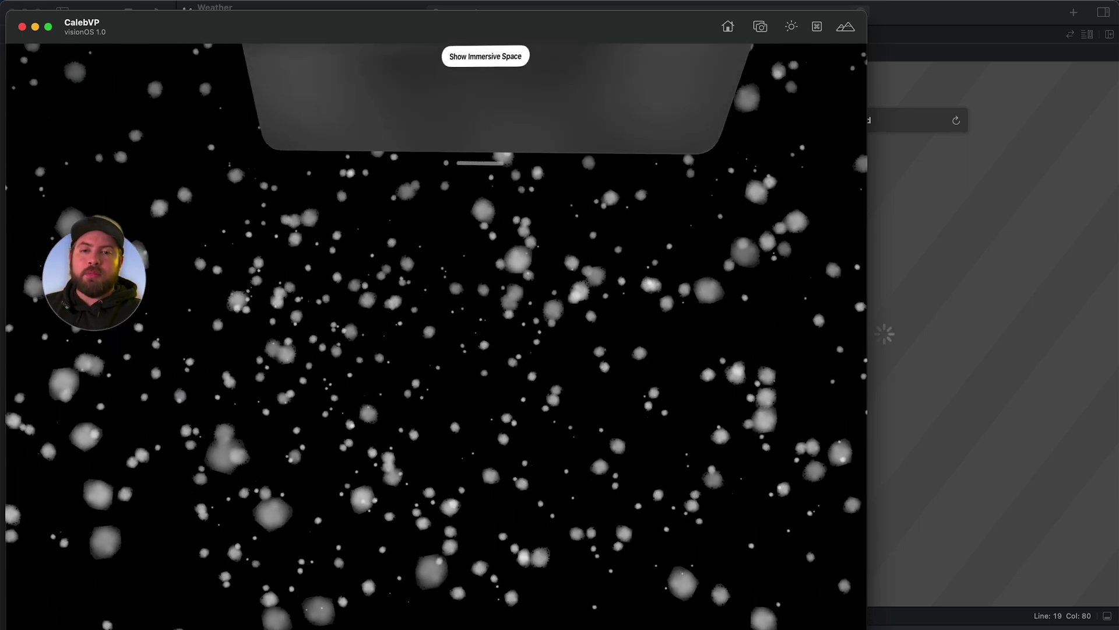
key(Up)
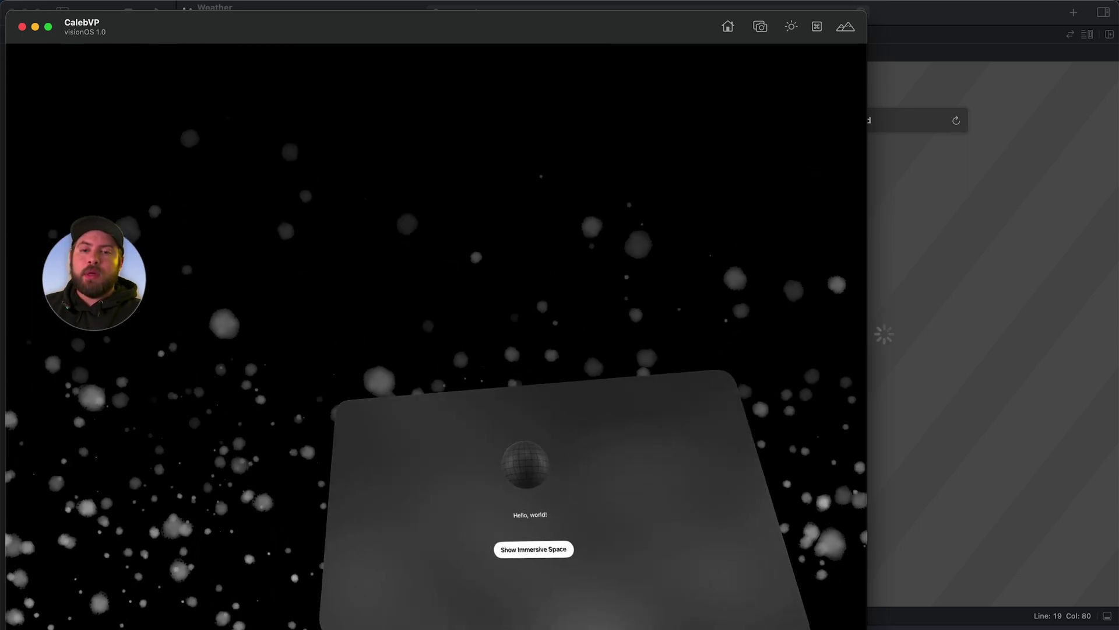
key(Left)
key(Left)
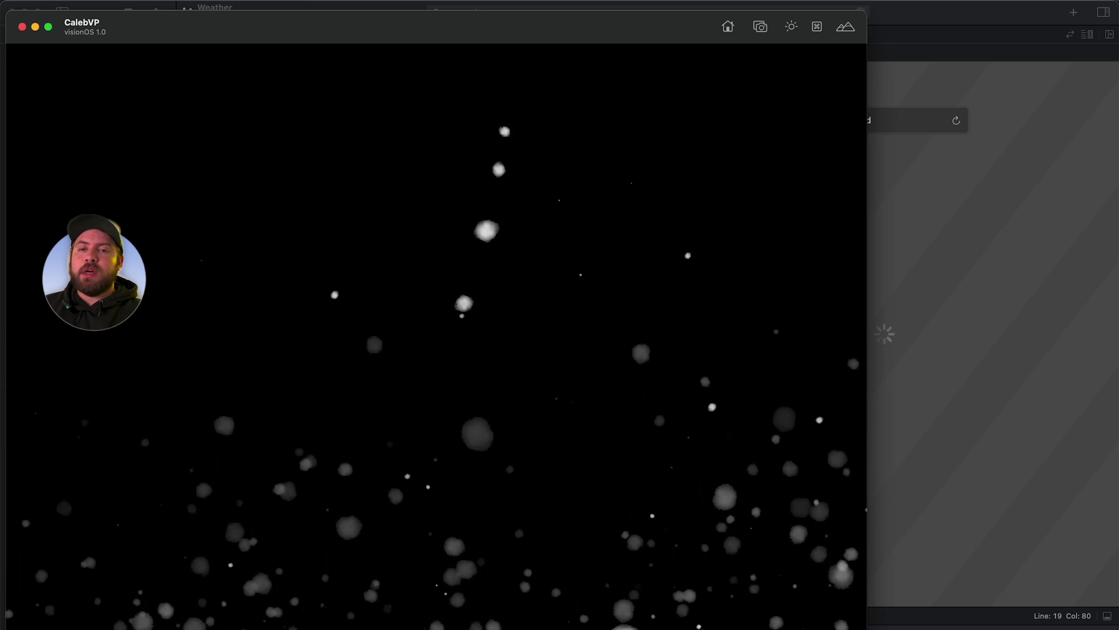
key(Left)
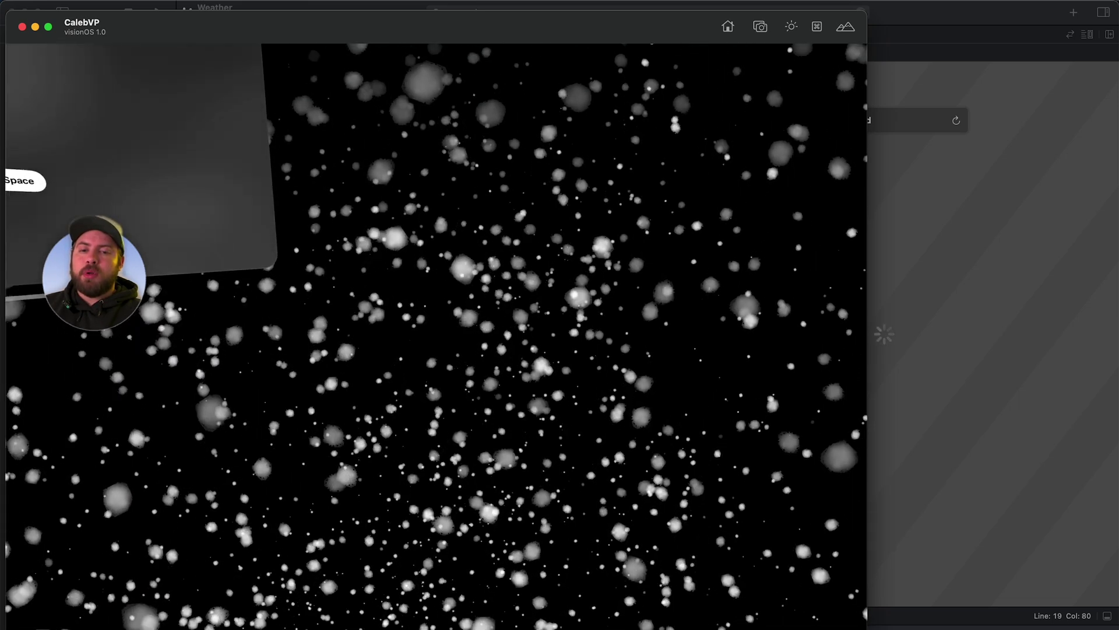
key(Right)
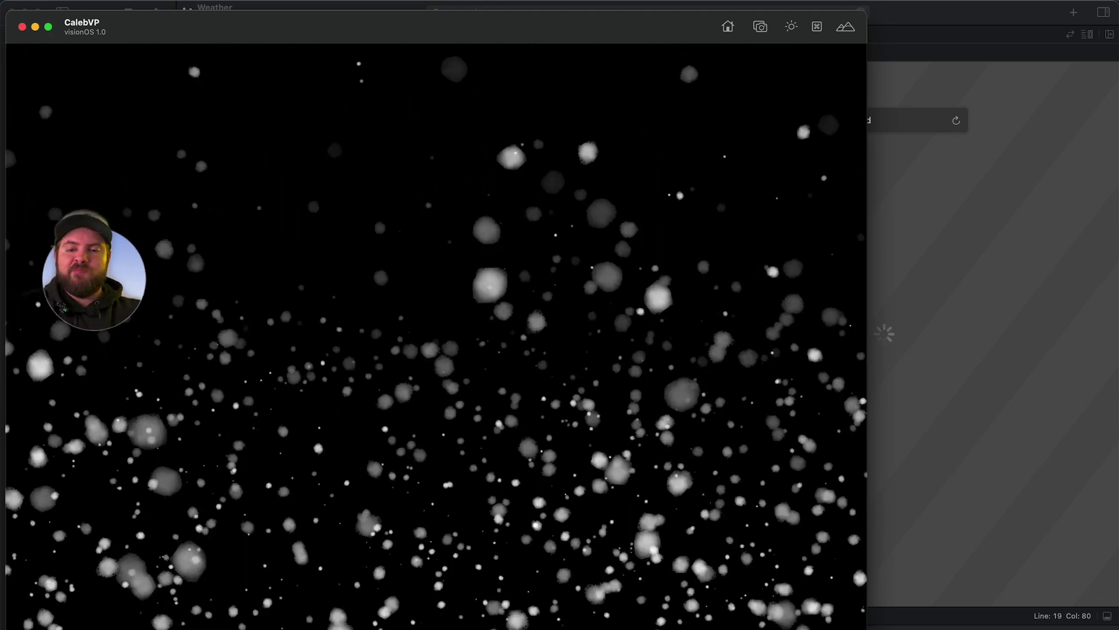
key(Left)
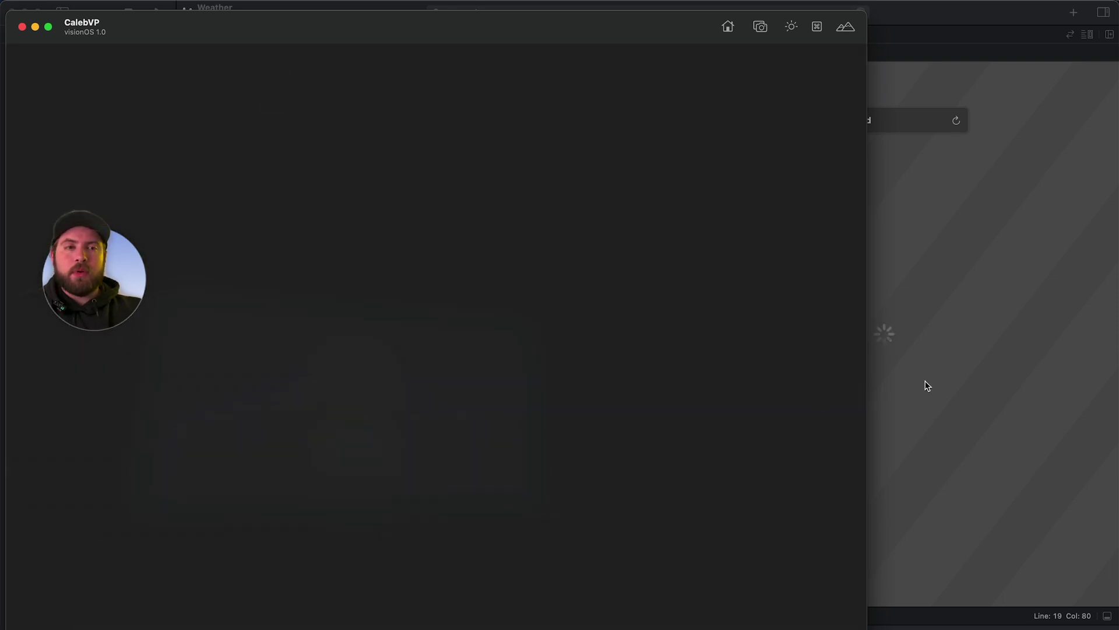
- Return to the ImmersiveView code in Xcode, after the guard block
click(926, 382)
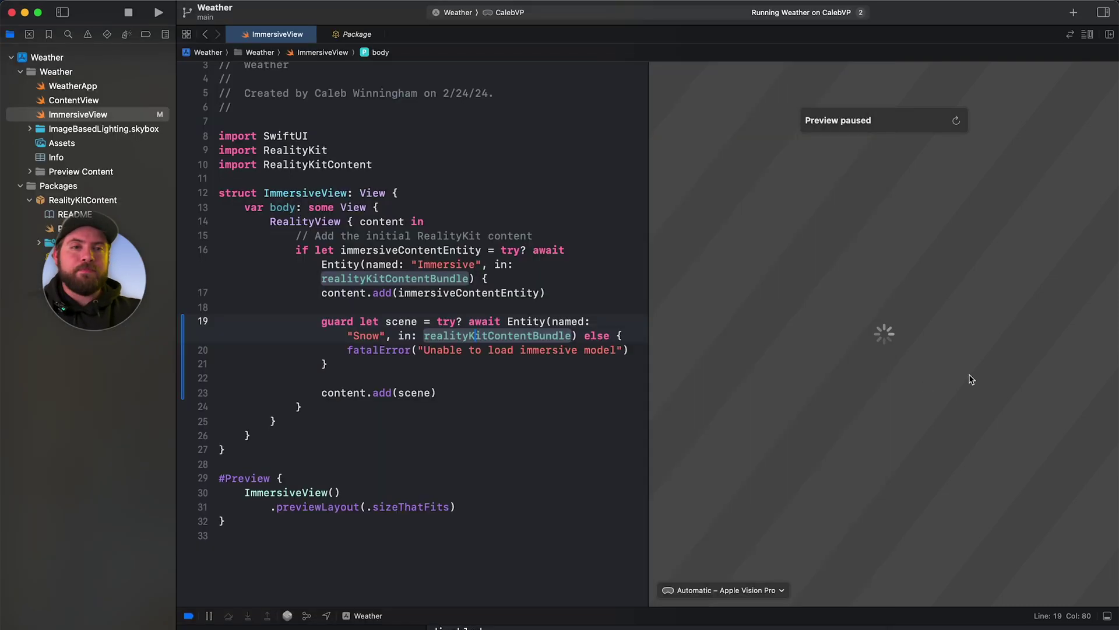
click(421, 368)
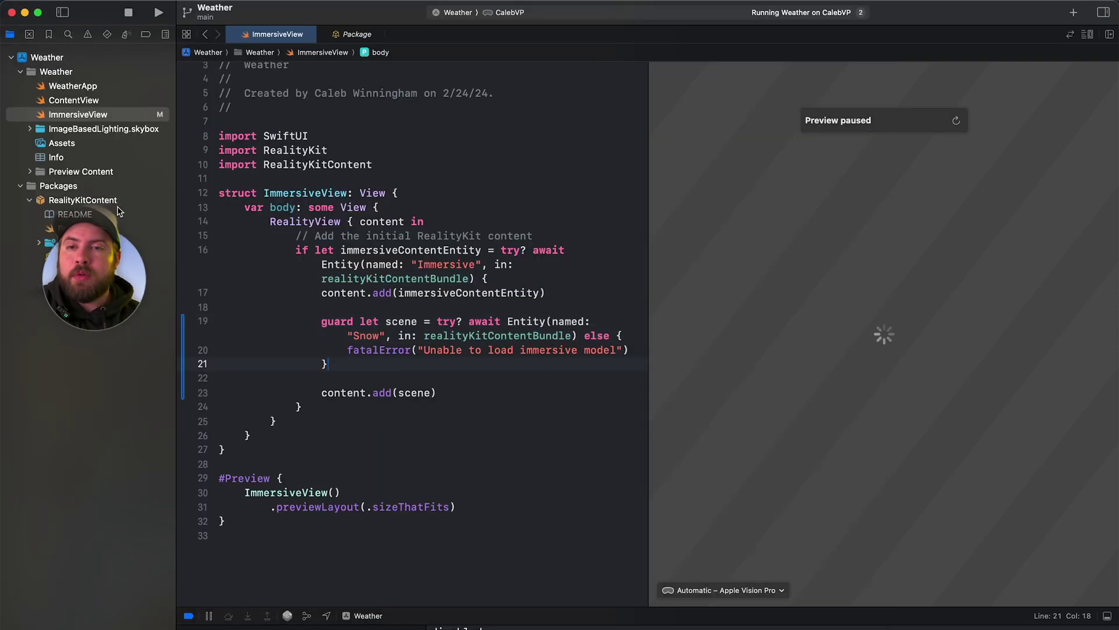
key(ctrl+Up)
- Set the ParticleEmitter's Position Y to 1.6 in the Snow scene
click(596, 441)
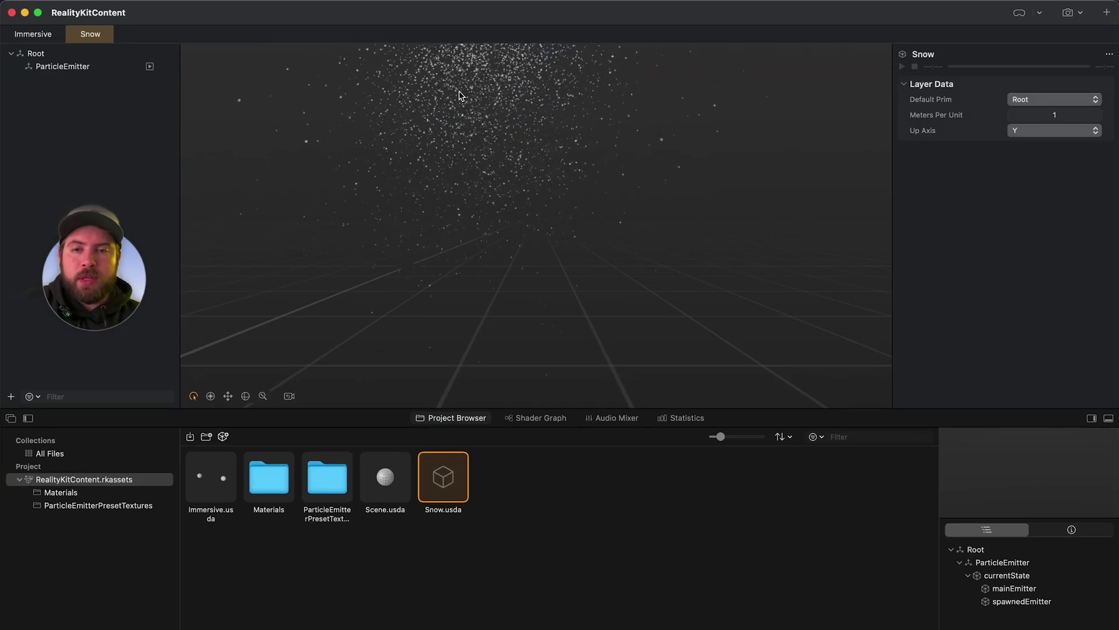
click(119, 71)
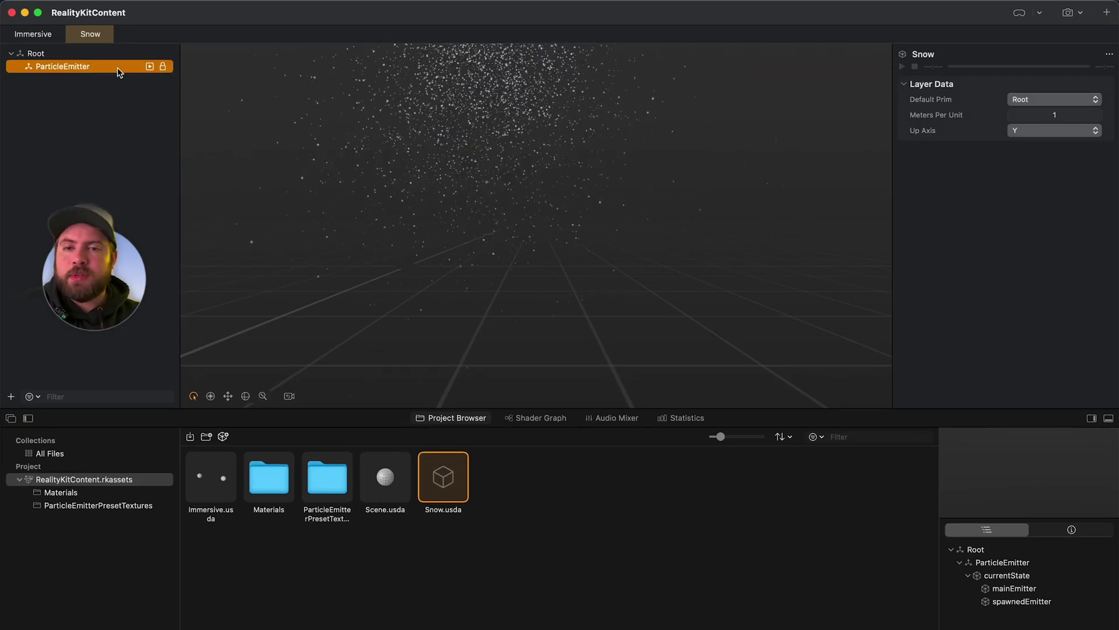
click(1033, 99)
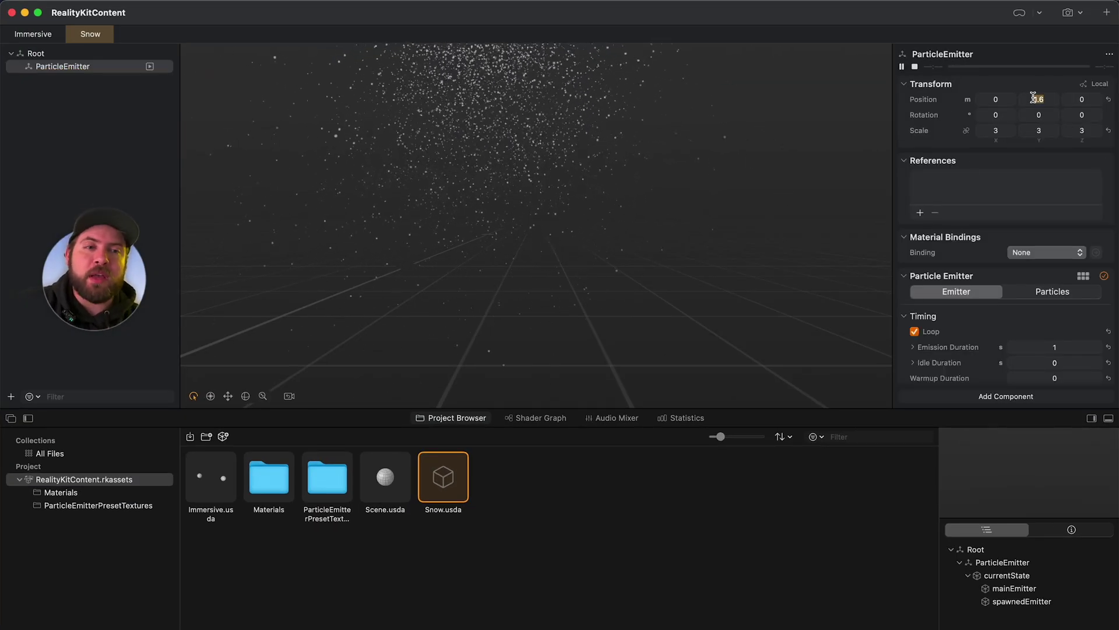
text(1.6)
key(Return)
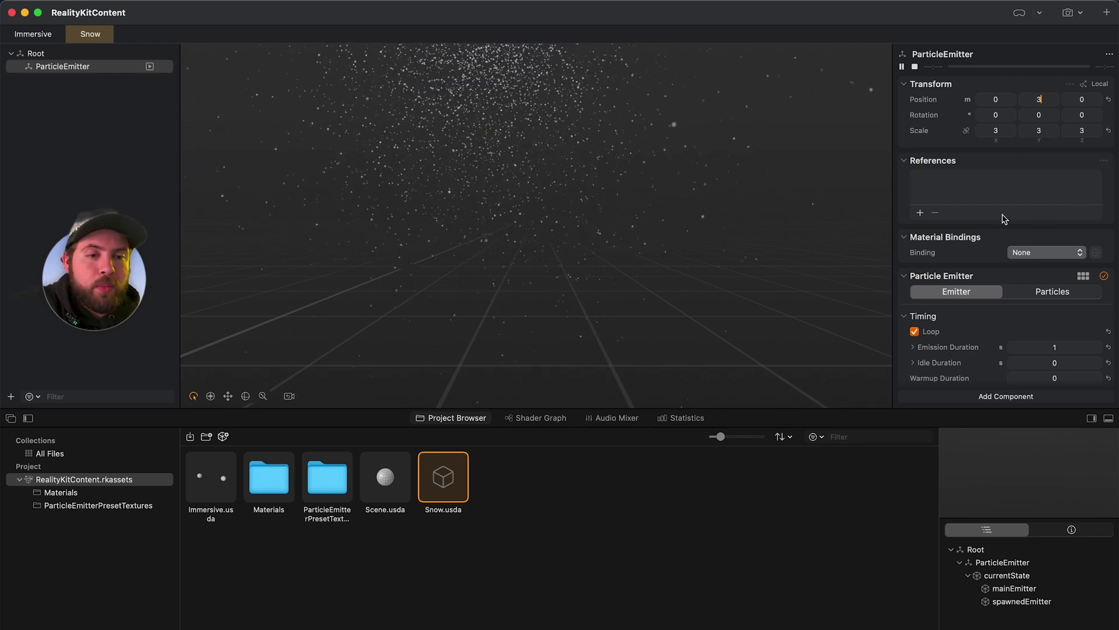
- Shrink the particle Size to 0.0001 m with 0.0004 variation, then return to Xcode
click(1043, 292)
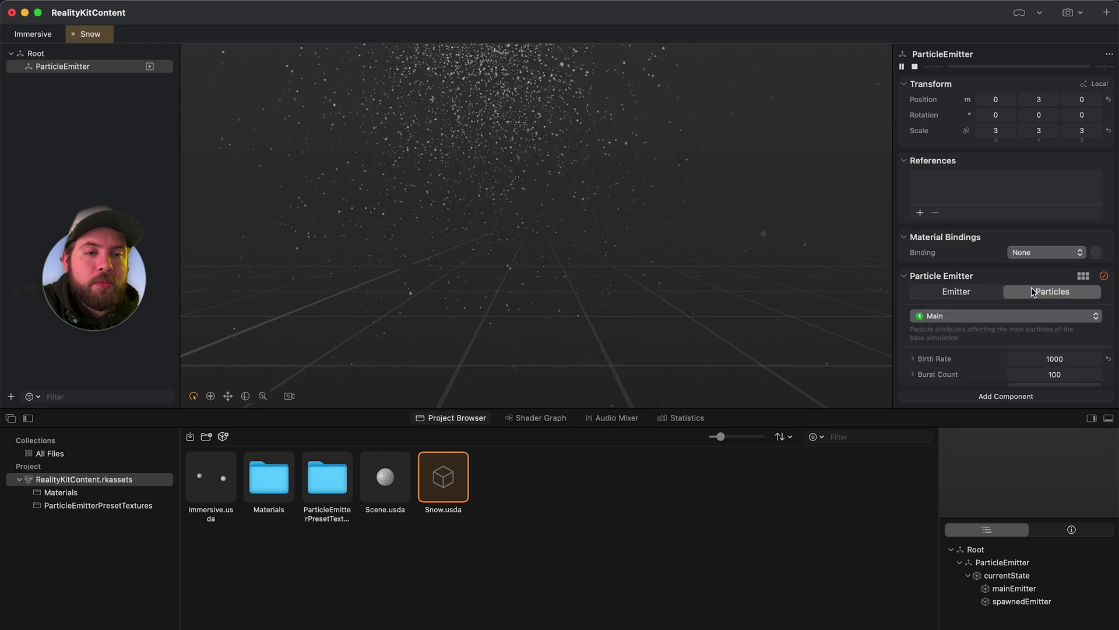
scroll(1032, 291, down, 8)
scroll(1053, 292, down, 1)
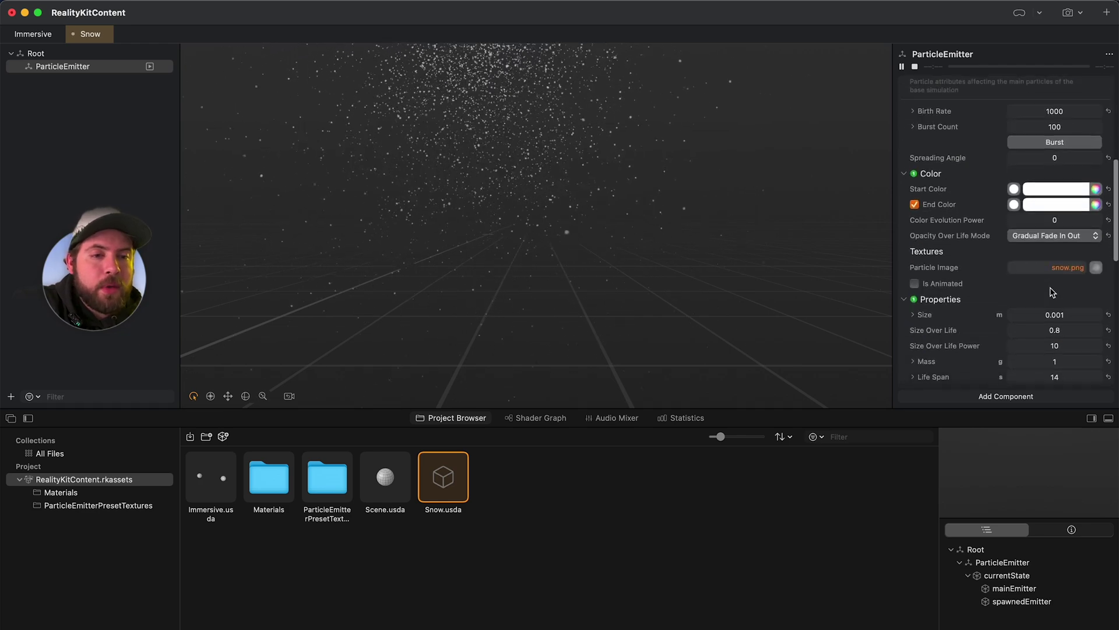
click(913, 315)
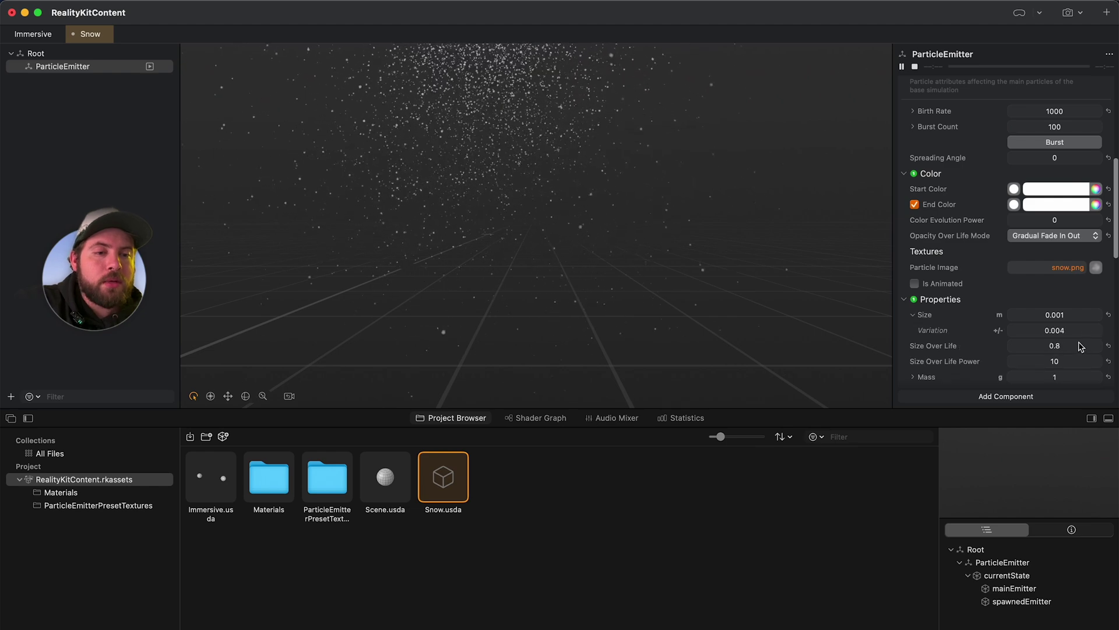
key(BackSpace)
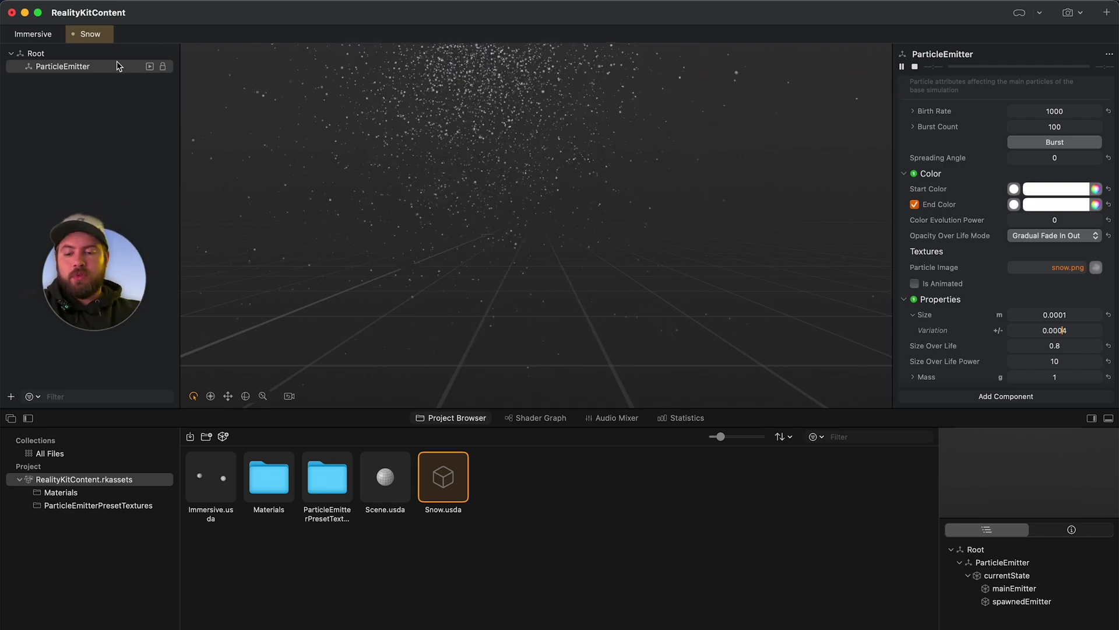
click(83, 101)
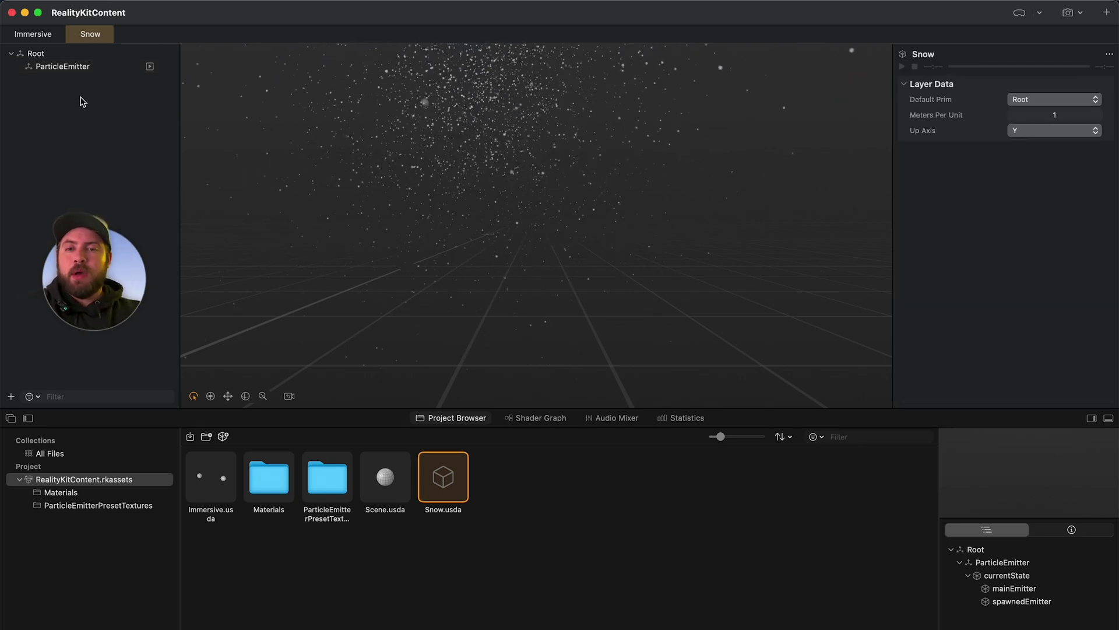
key(ctrl+Up)
click(282, 369)
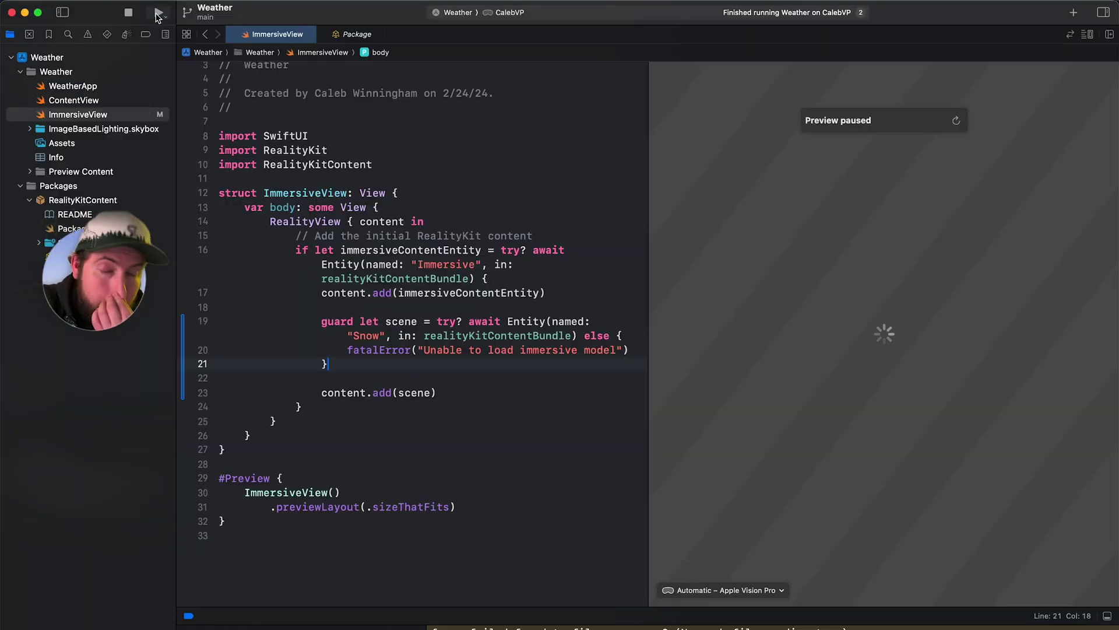
- Run Weather again and show its immersive space to view the smaller snowflakes
click(158, 12)
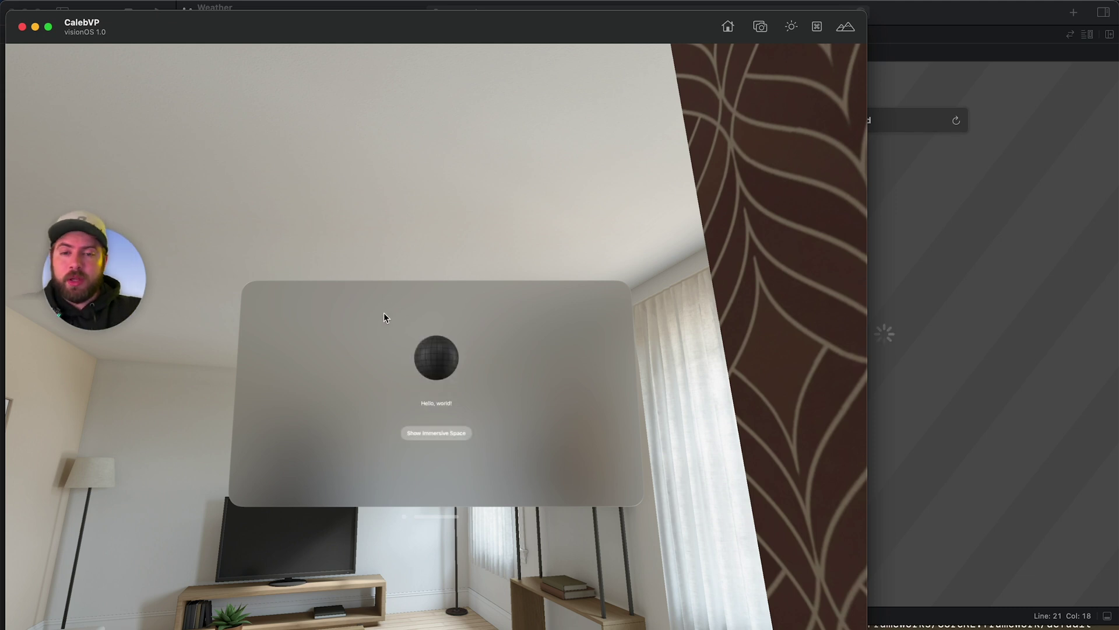
click(447, 433)
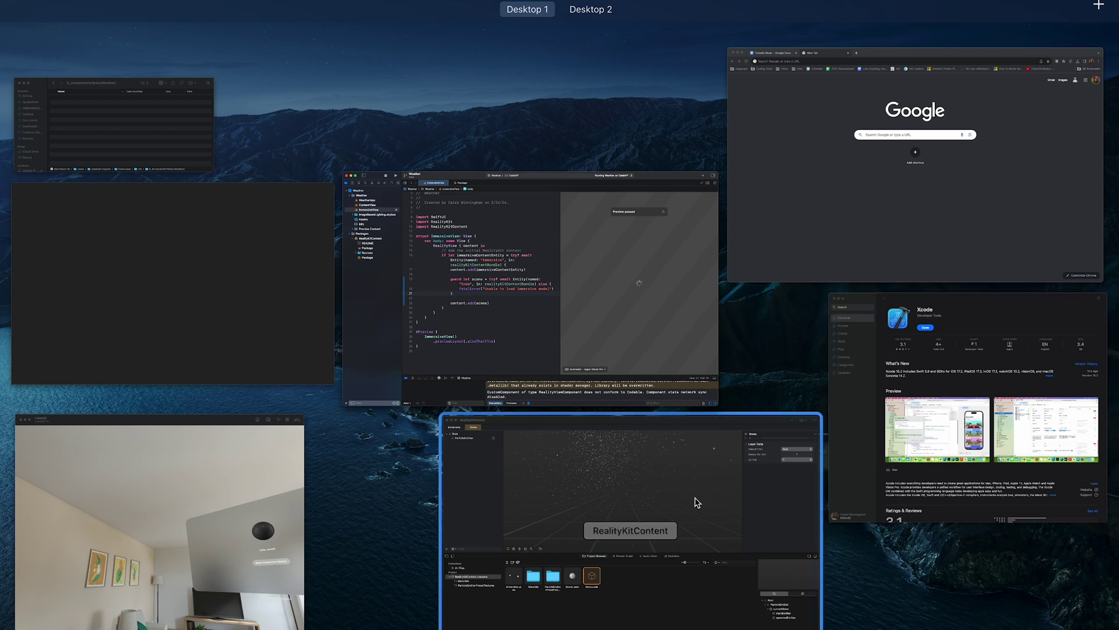
- Set the ParticleEmitter's Position Y to 2.2
click(694, 500)
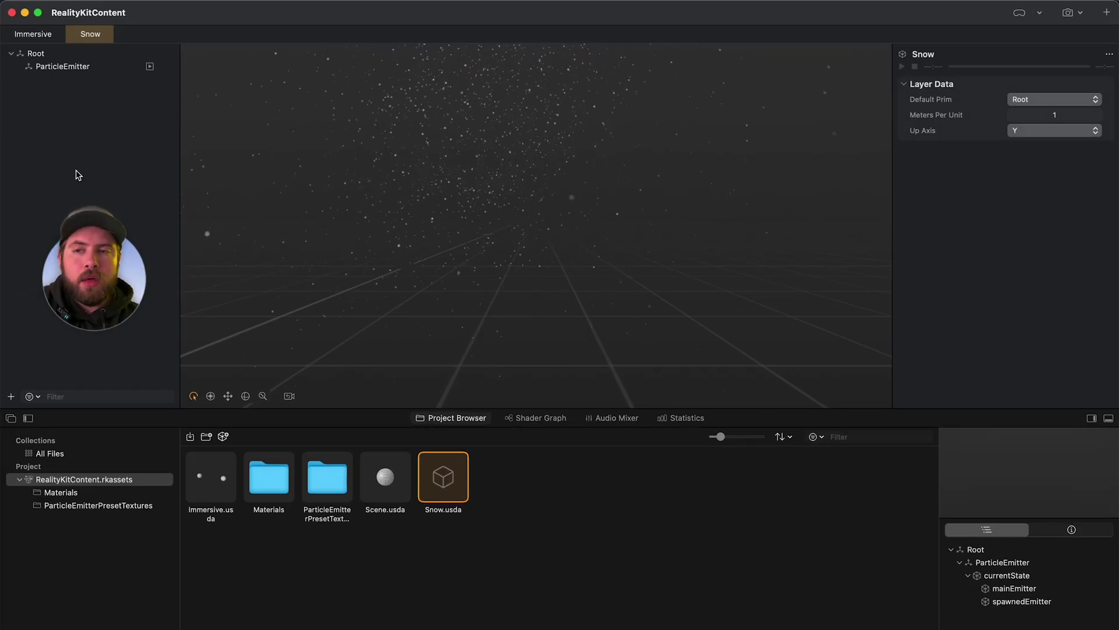
click(53, 67)
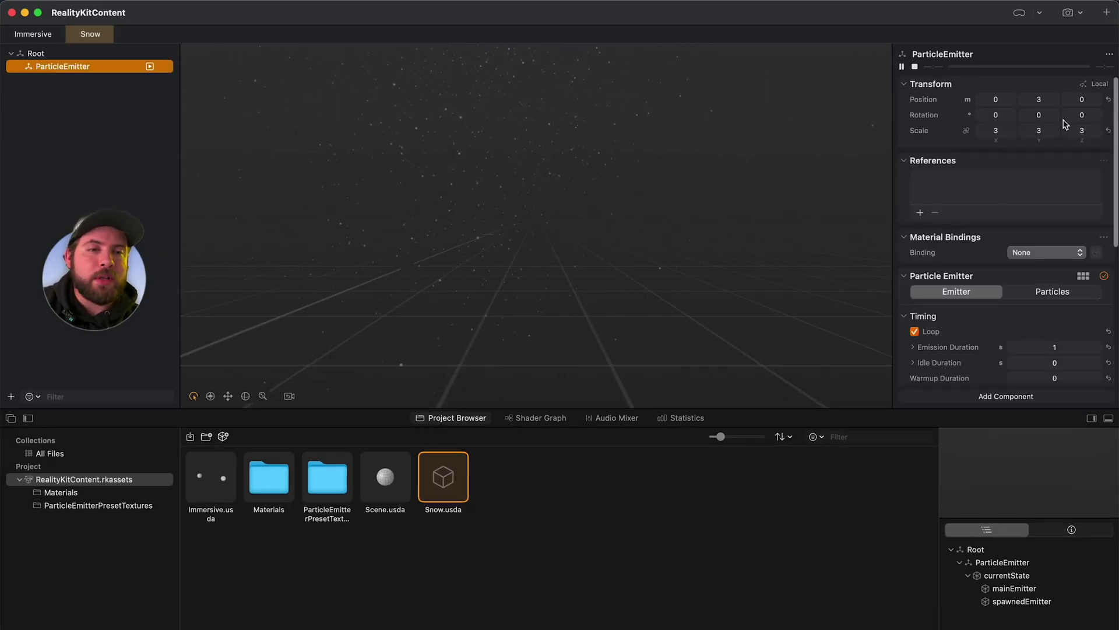
click(1036, 102)
key(BackSpace)
text(2.2)
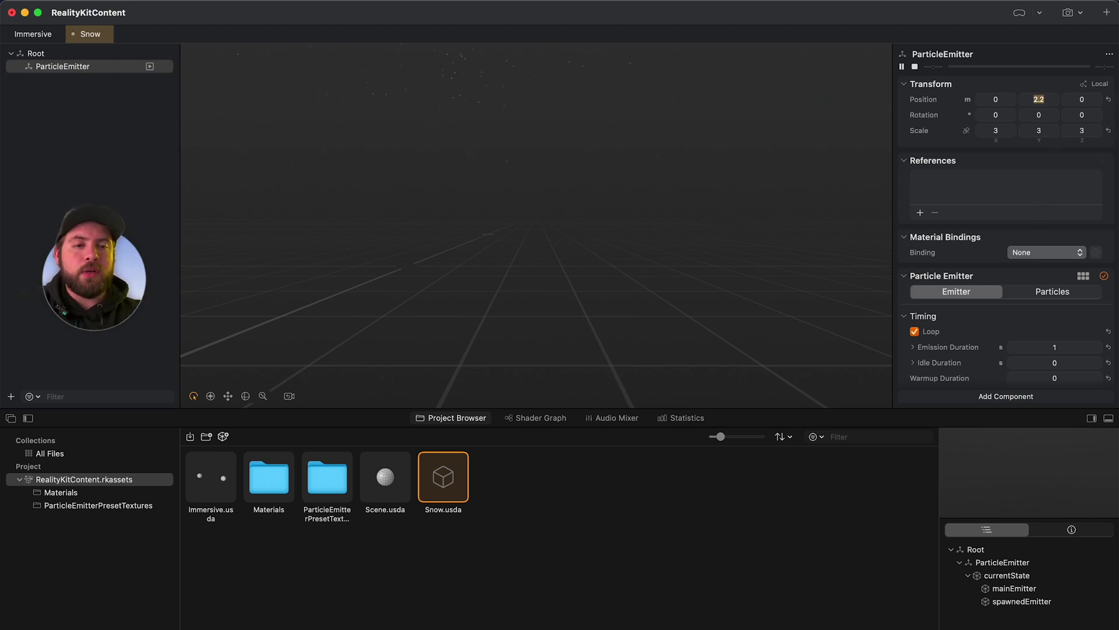
- Set the particle Size to 0.0005 m with a variation of 0.0002
click(1040, 293)
scroll(1044, 316, down, 4)
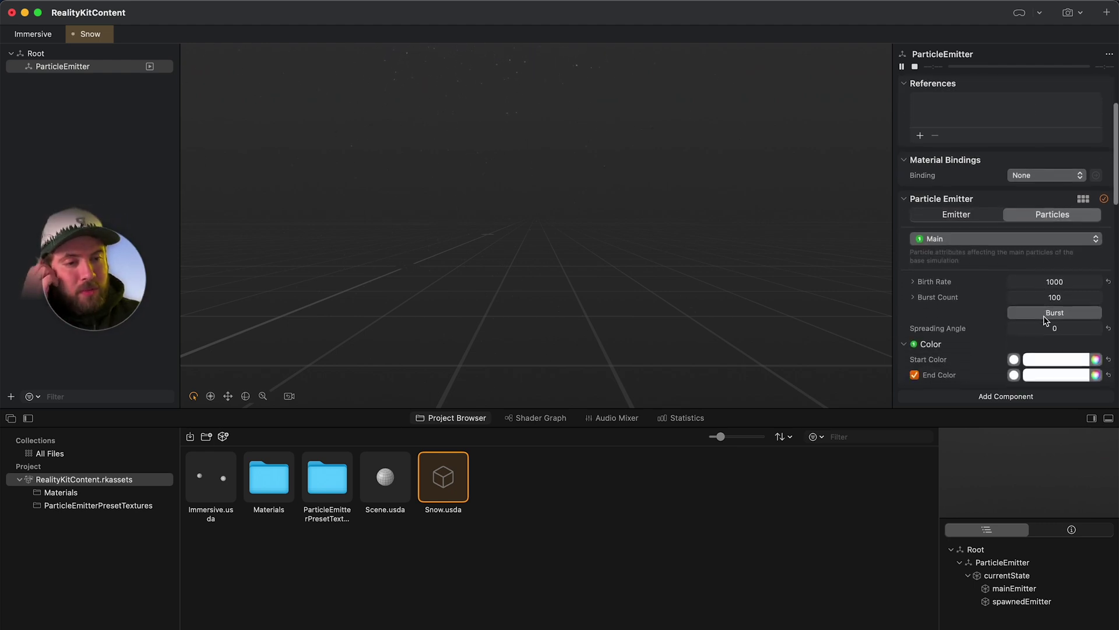
scroll(1044, 316, down, 5)
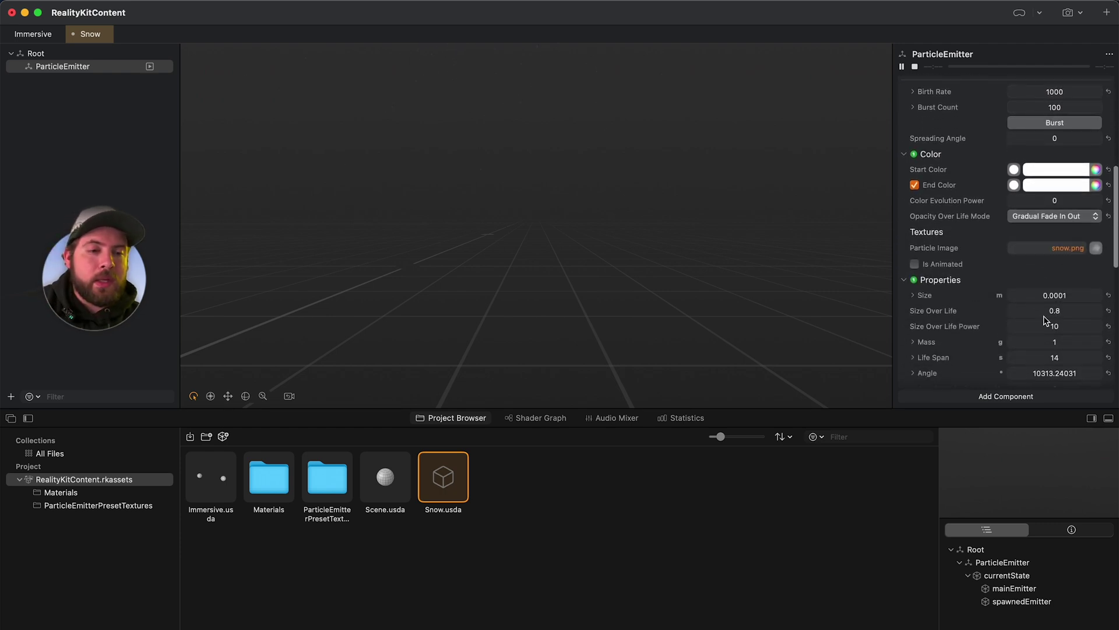
scroll(1079, 301, down, 1)
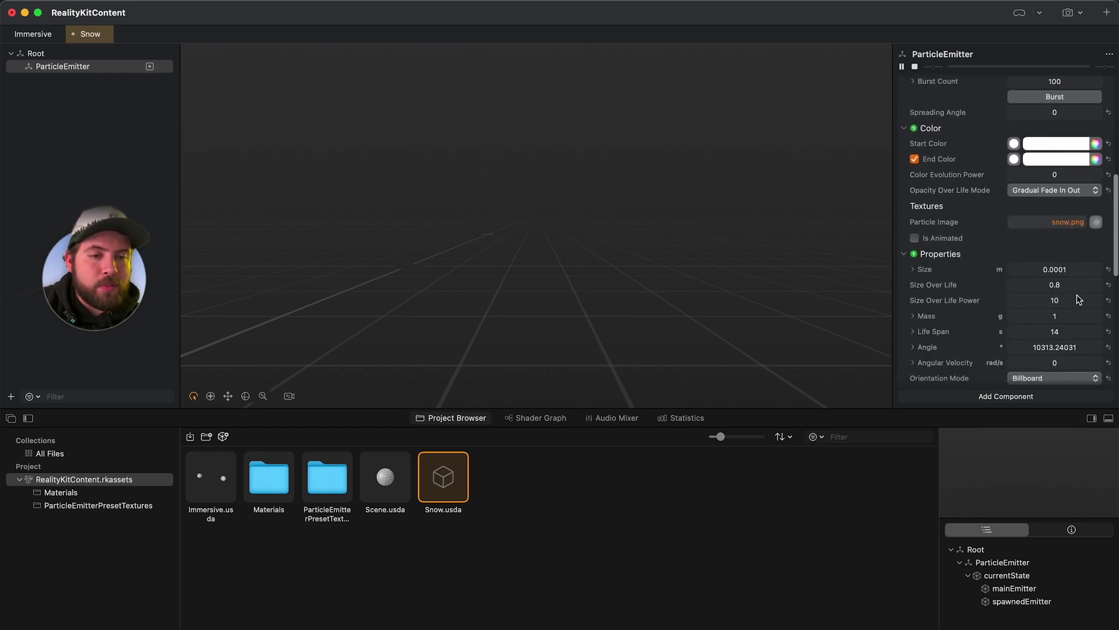
click(911, 269)
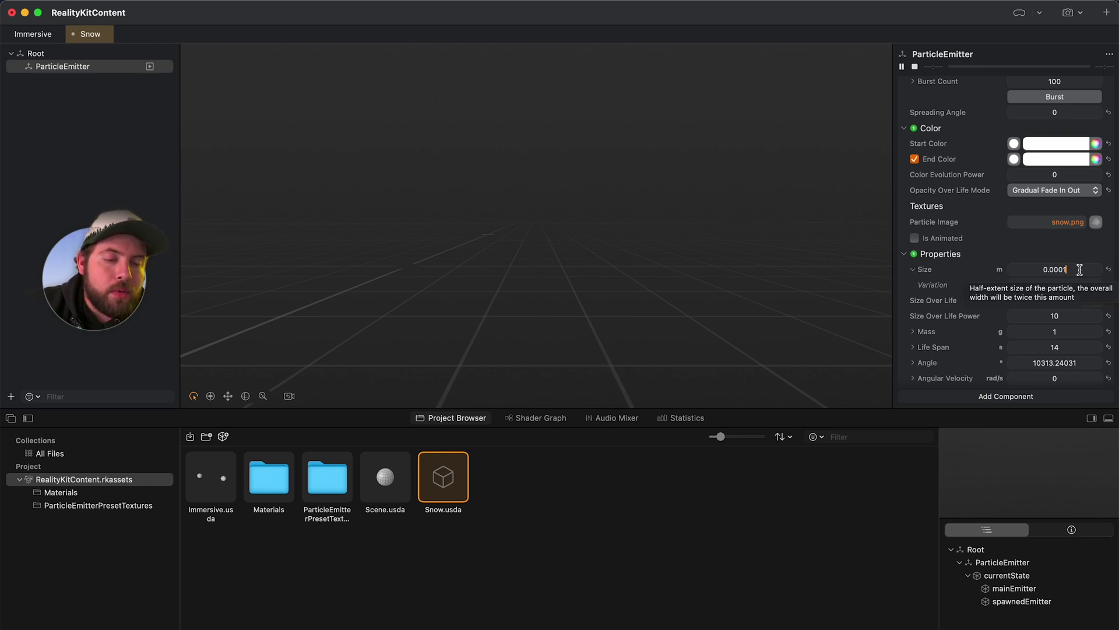
key(BackSpace)
text(5)
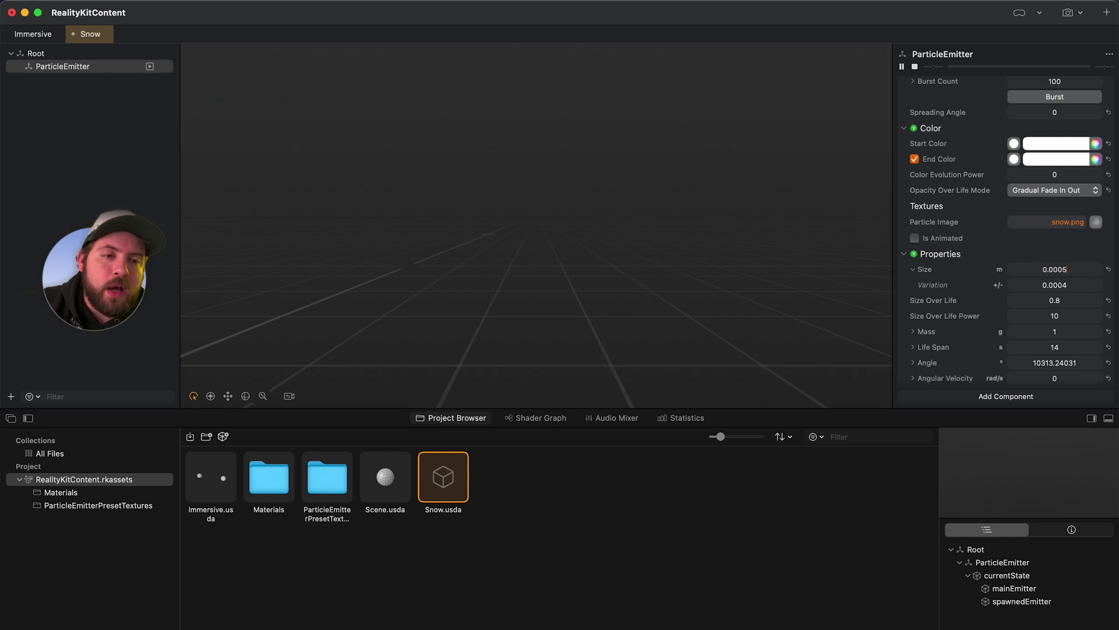
key(Return)
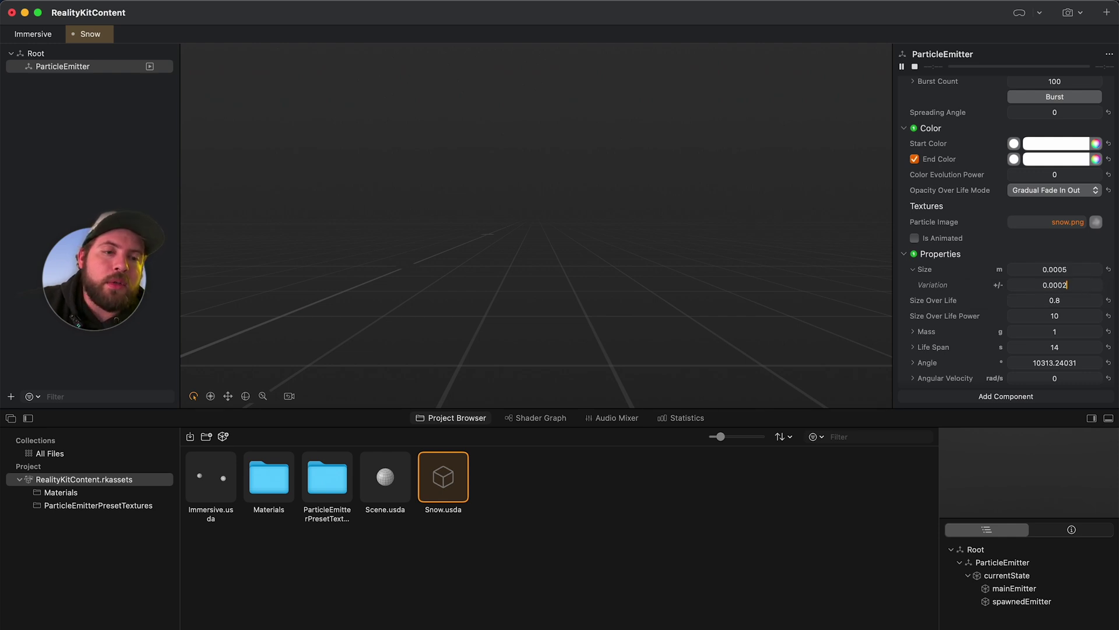
- Set the Noise Animation Speed to 1 and deselect the emitter
scroll(1071, 356, down, 4)
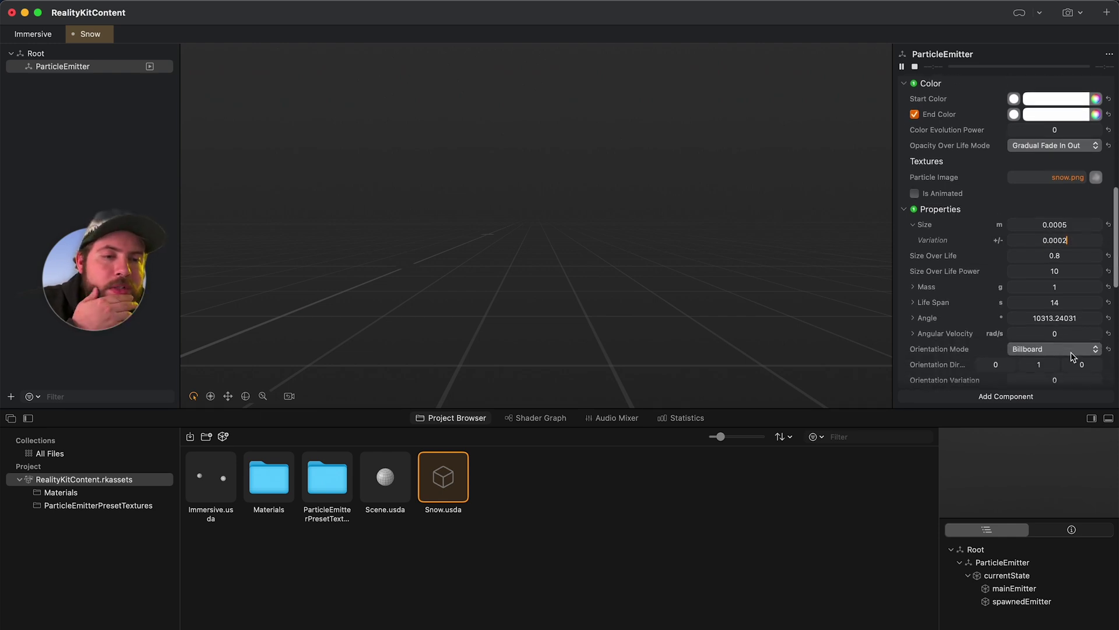
scroll(1071, 356, down, 1)
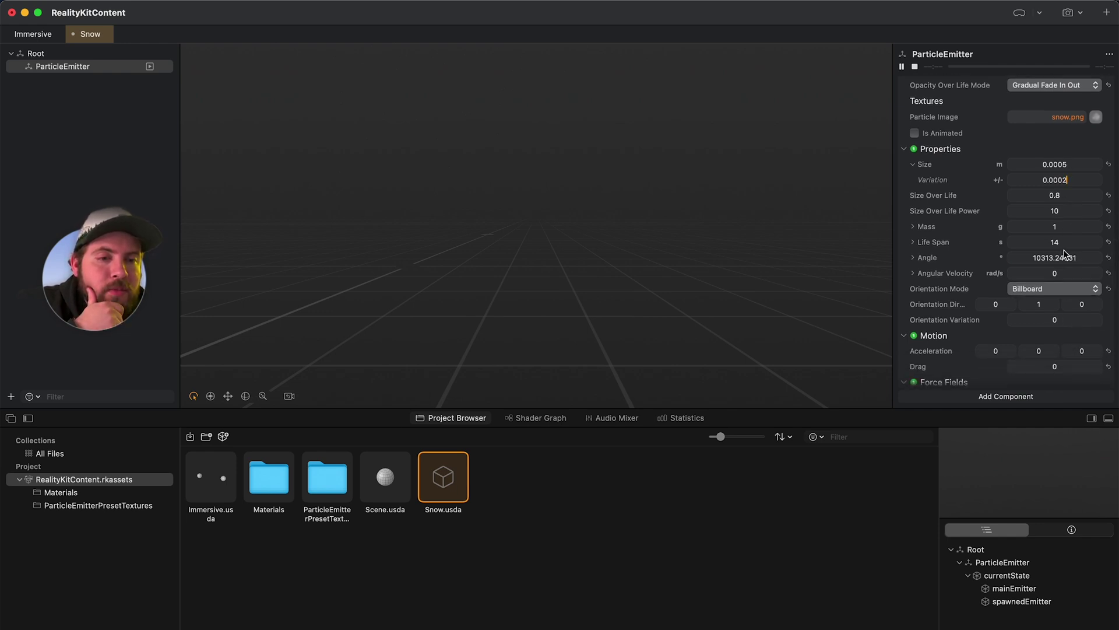
scroll(1064, 255, down, 5)
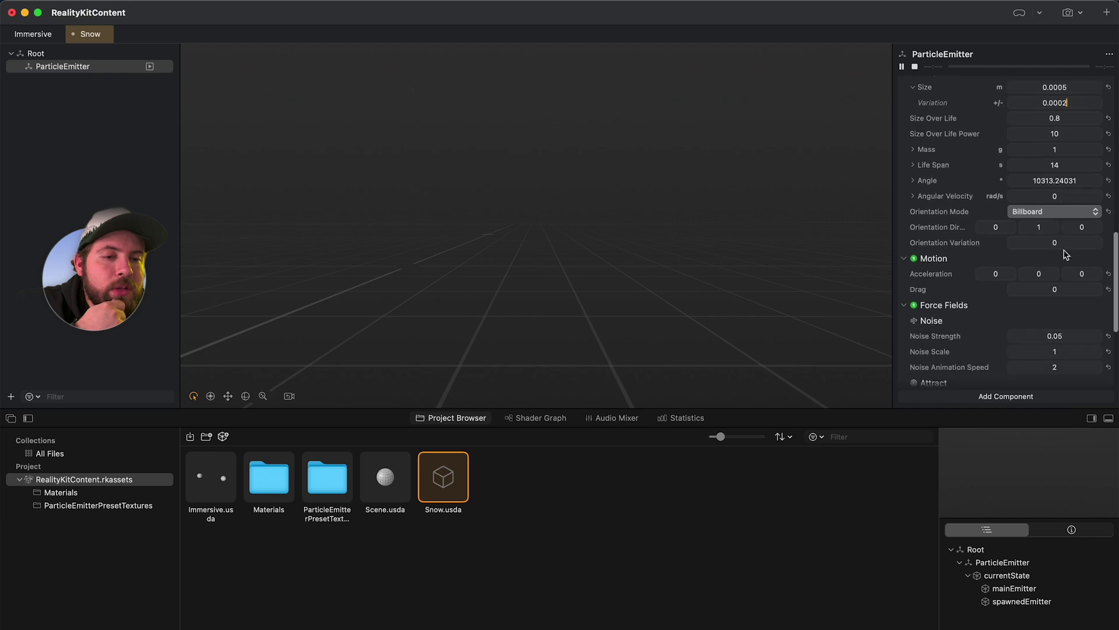
scroll(1064, 255, up, 10)
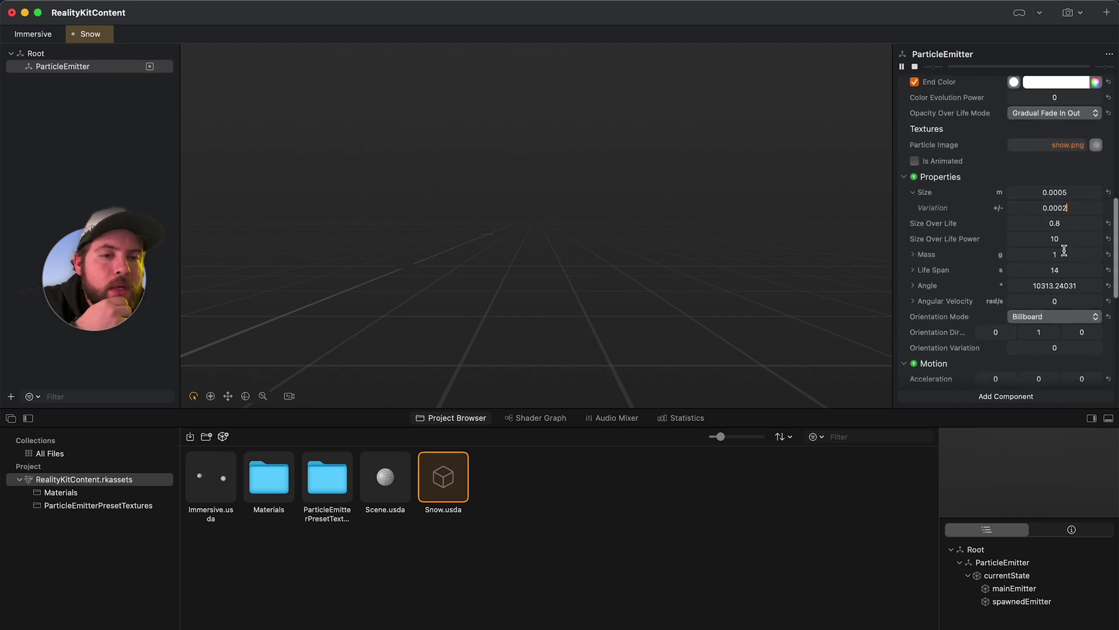
scroll(1064, 255, up, 6)
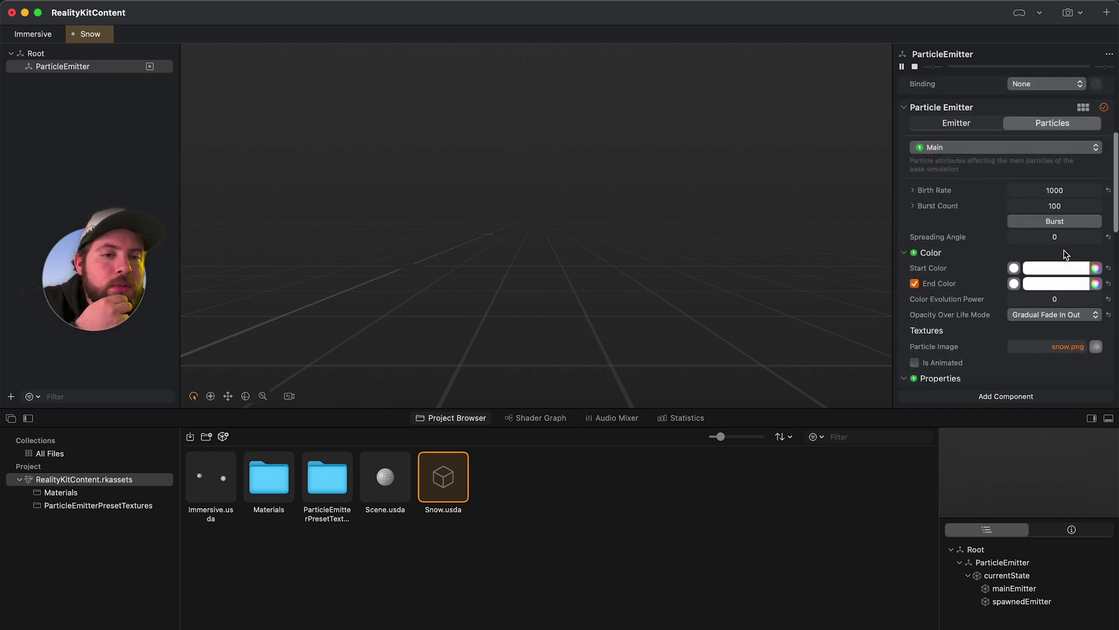
scroll(1065, 255, down, 10)
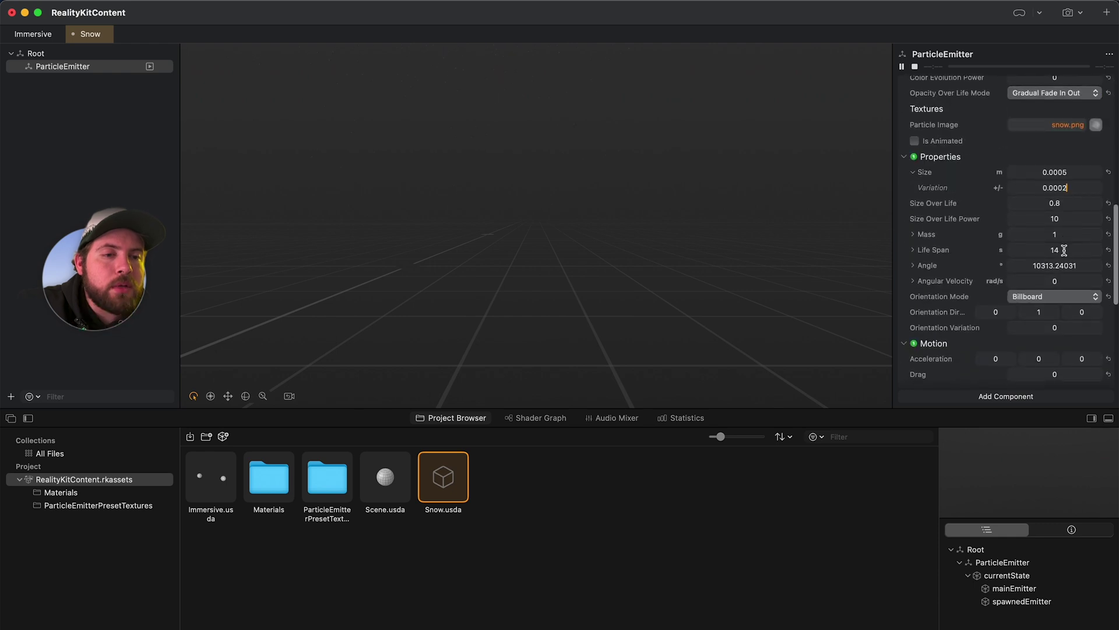
scroll(1064, 254, down, 3)
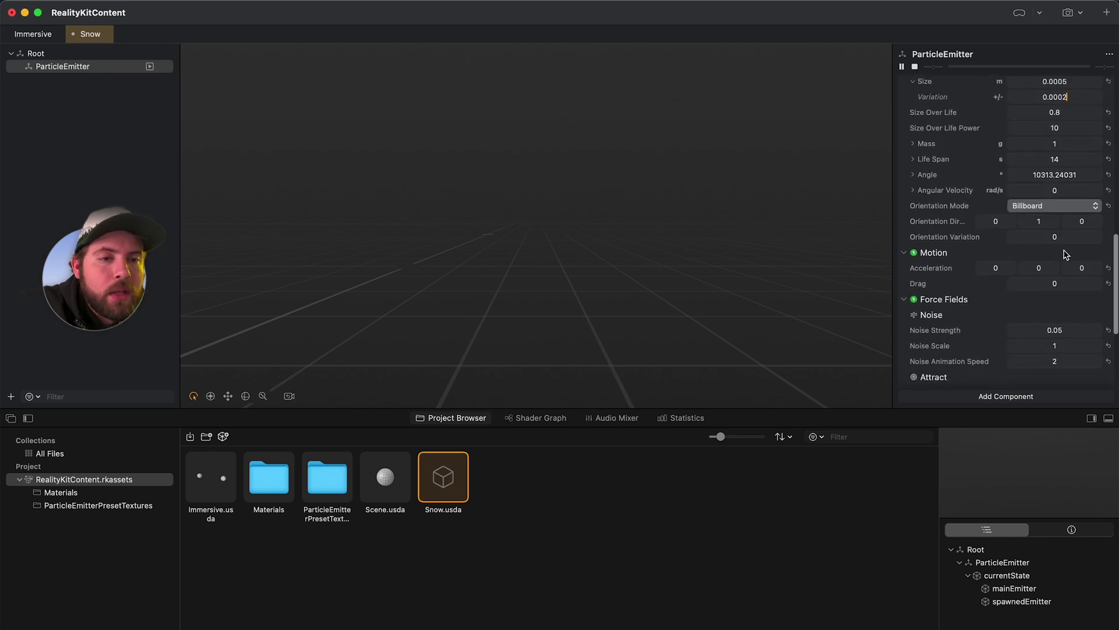
scroll(1057, 198, down, 5)
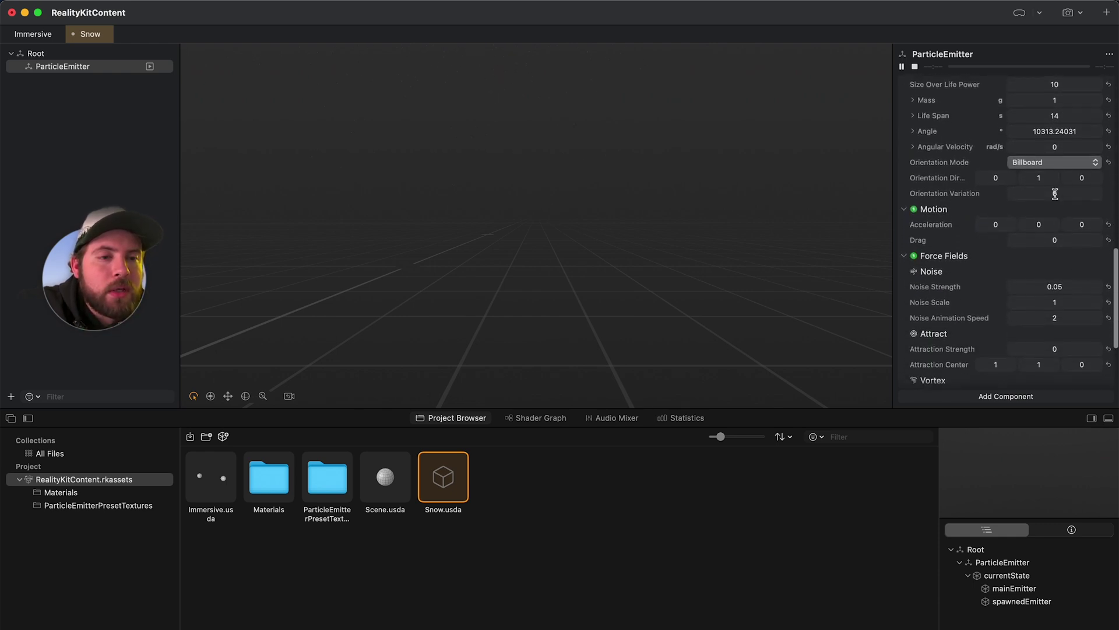
scroll(1055, 193, down, 2)
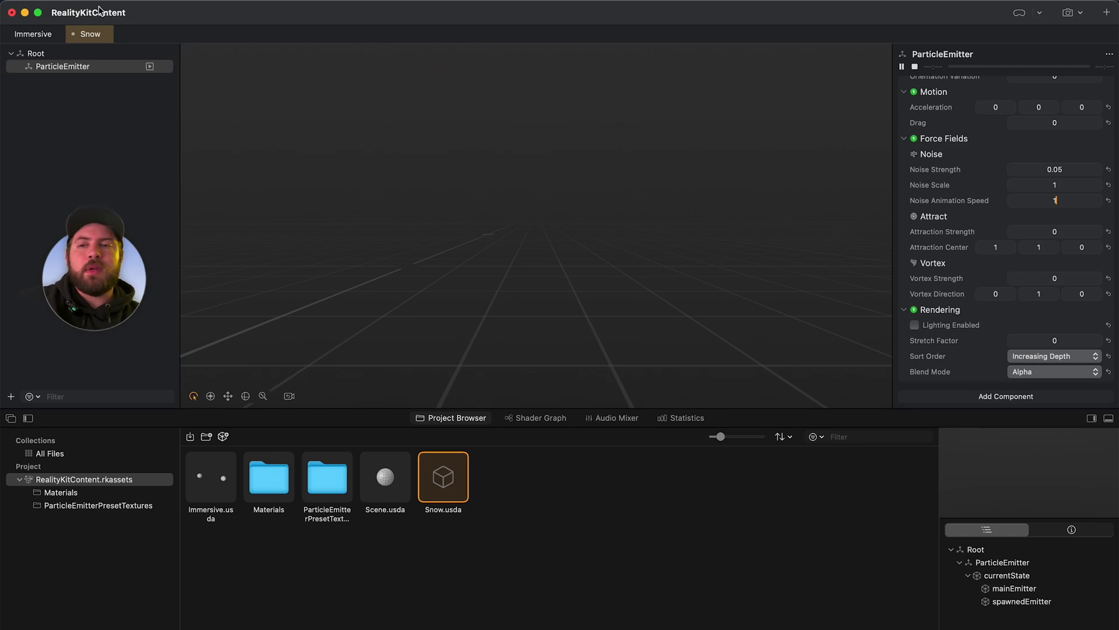
click(102, 92)
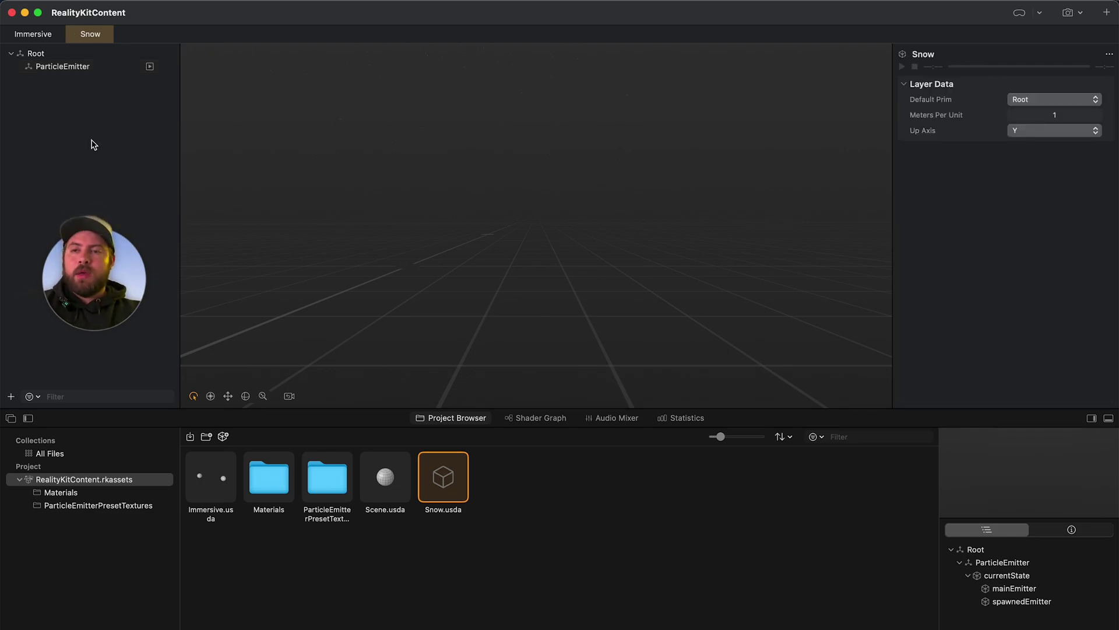
key(ctrl+Up)
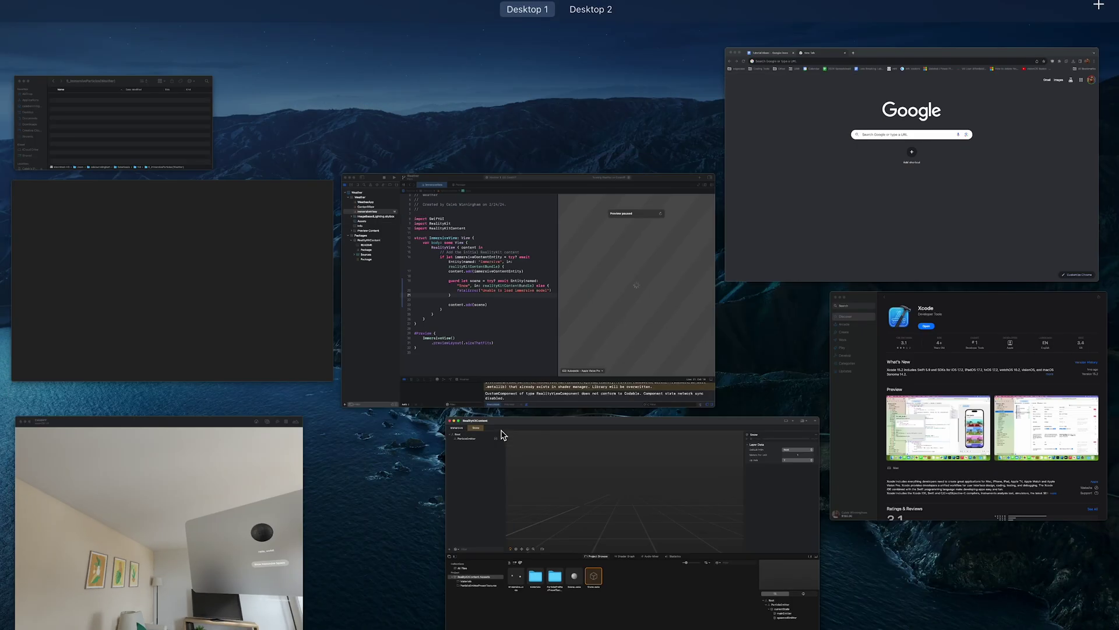
- Bring Xcode forward and run Weather with Apple Vision Pro as the destination
click(478, 373)
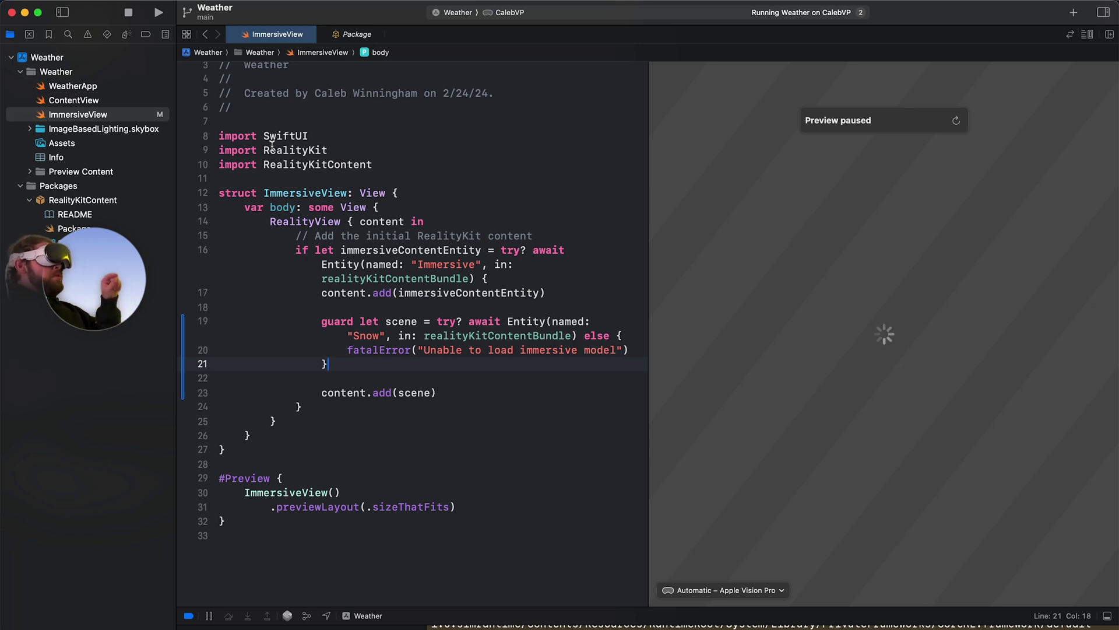
click(157, 13)
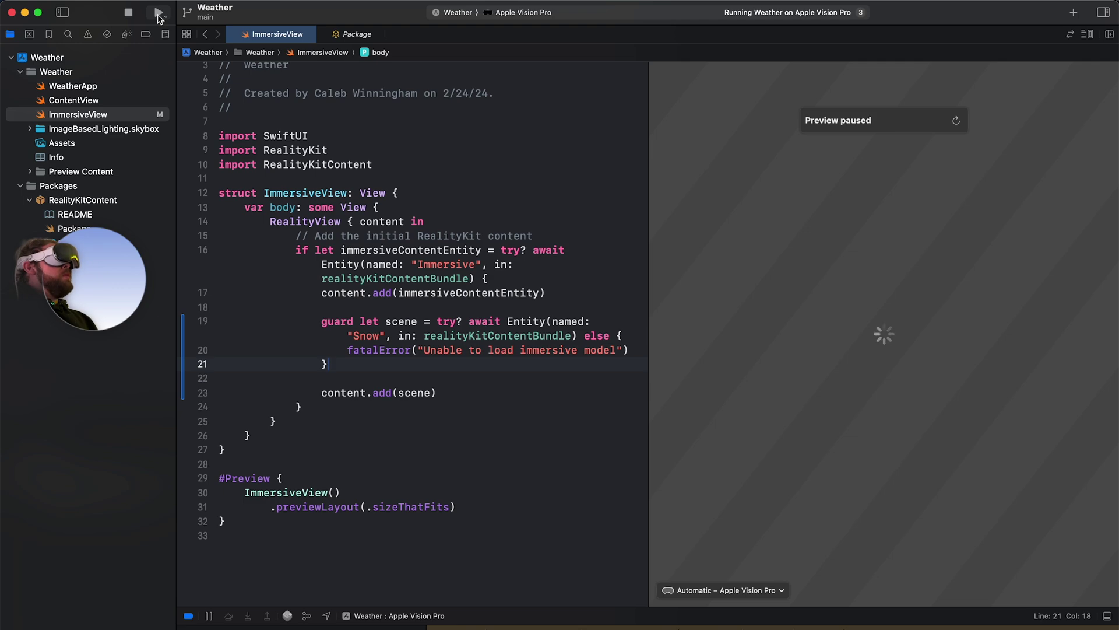